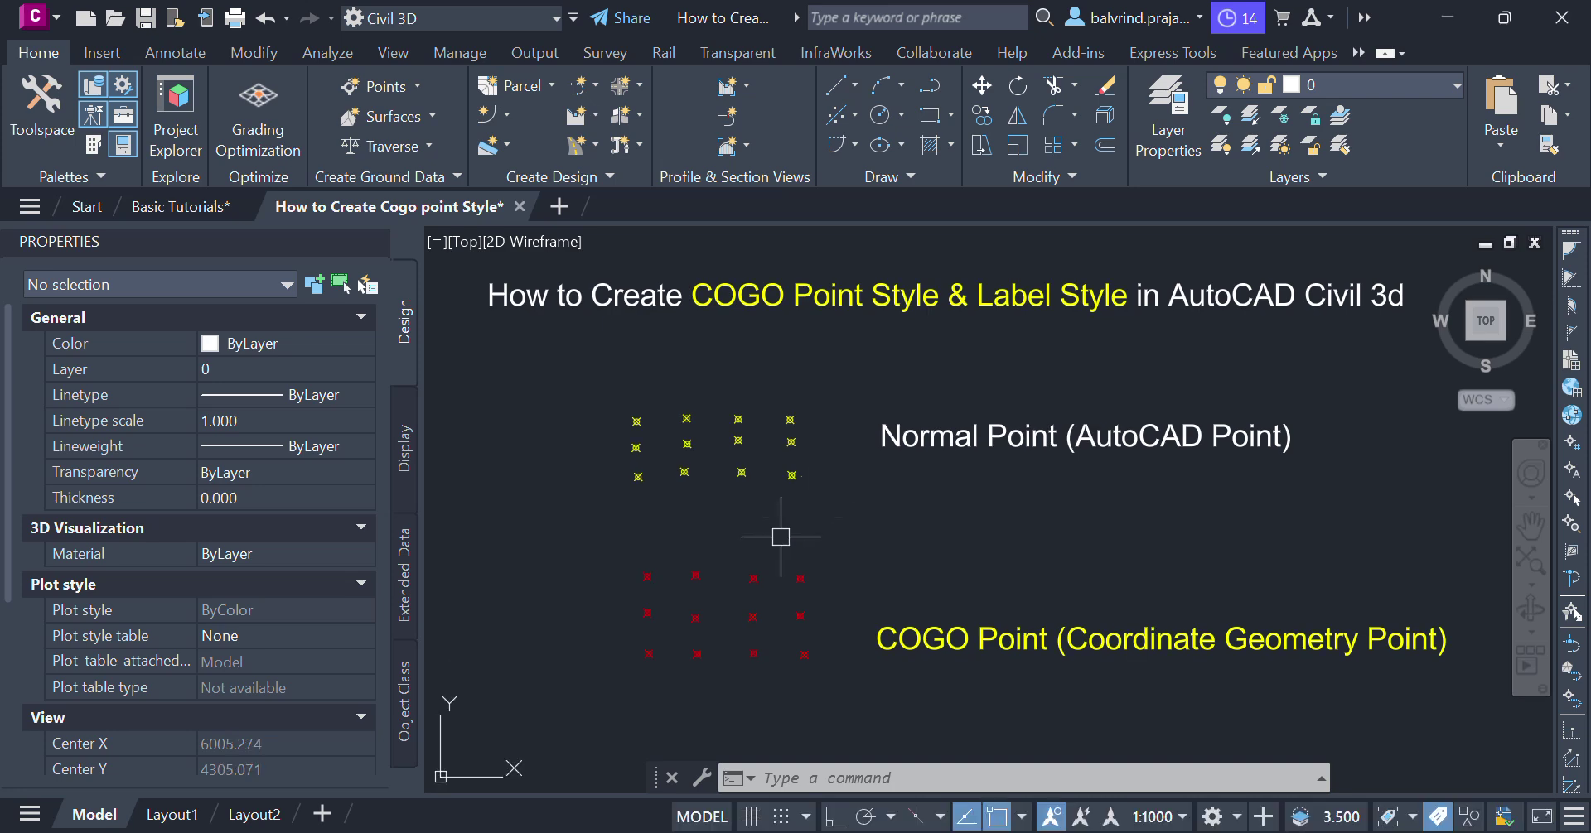
Select the upper-left point of the red COGO point grid to show its properties
{"action": "middle_click_drag", "start_coordinate": [680, 623], "coordinate": [696, 540]}
{"action": "scroll", "coordinate": [695, 539], "scroll_direction": "up", "scroll_amount": 2}
{"action": "left_click", "coordinate": [683, 516]}
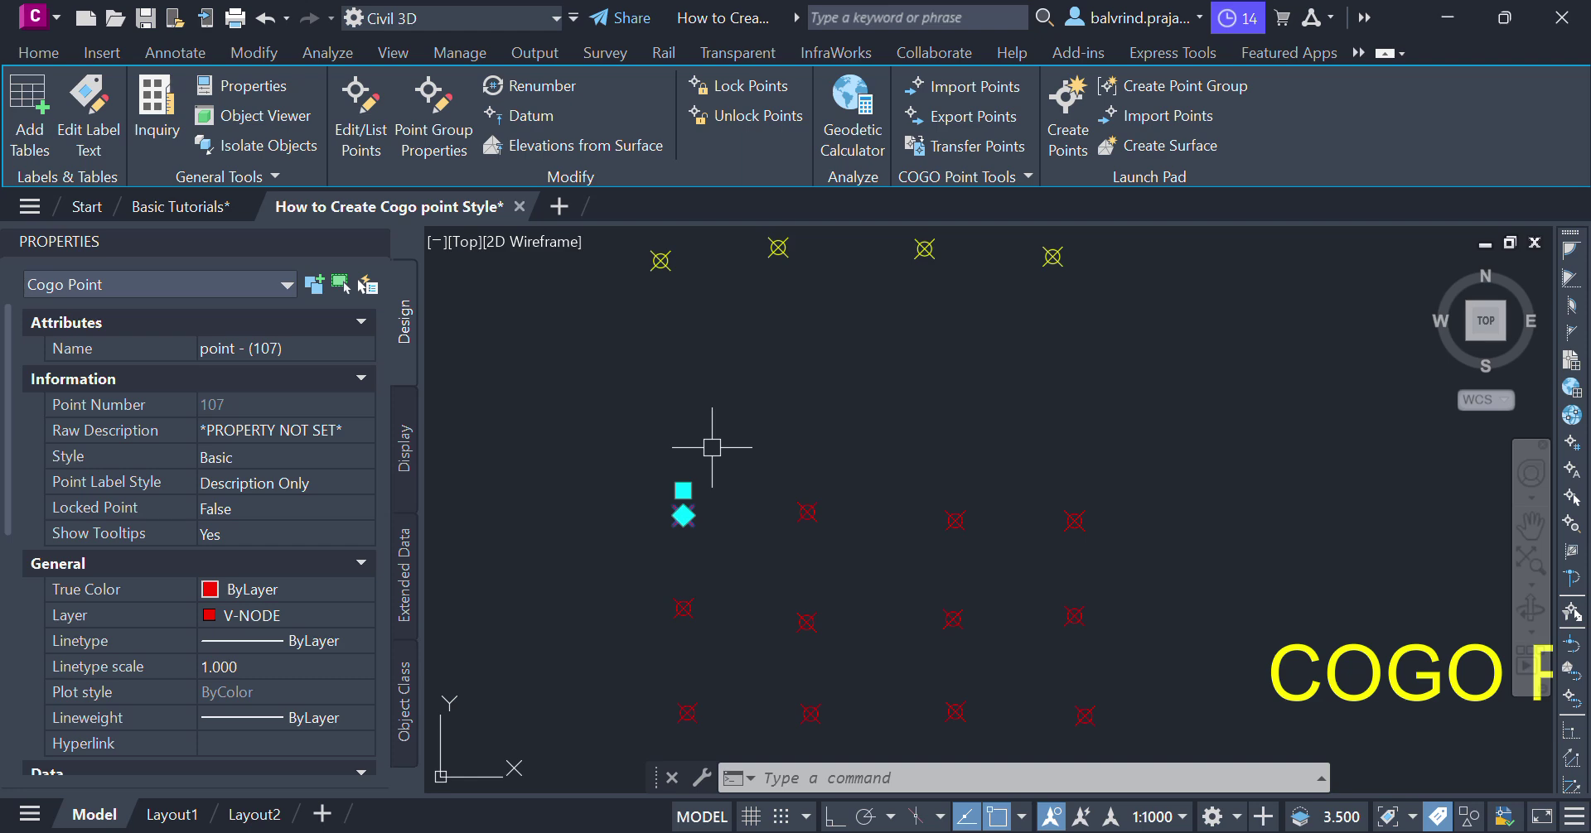
{"action": "scroll", "coordinate": [711, 447], "scroll_direction": "down", "scroll_amount": 2}
{"action": "middle_click_drag", "start_coordinate": [817, 418], "coordinate": [813, 483]}
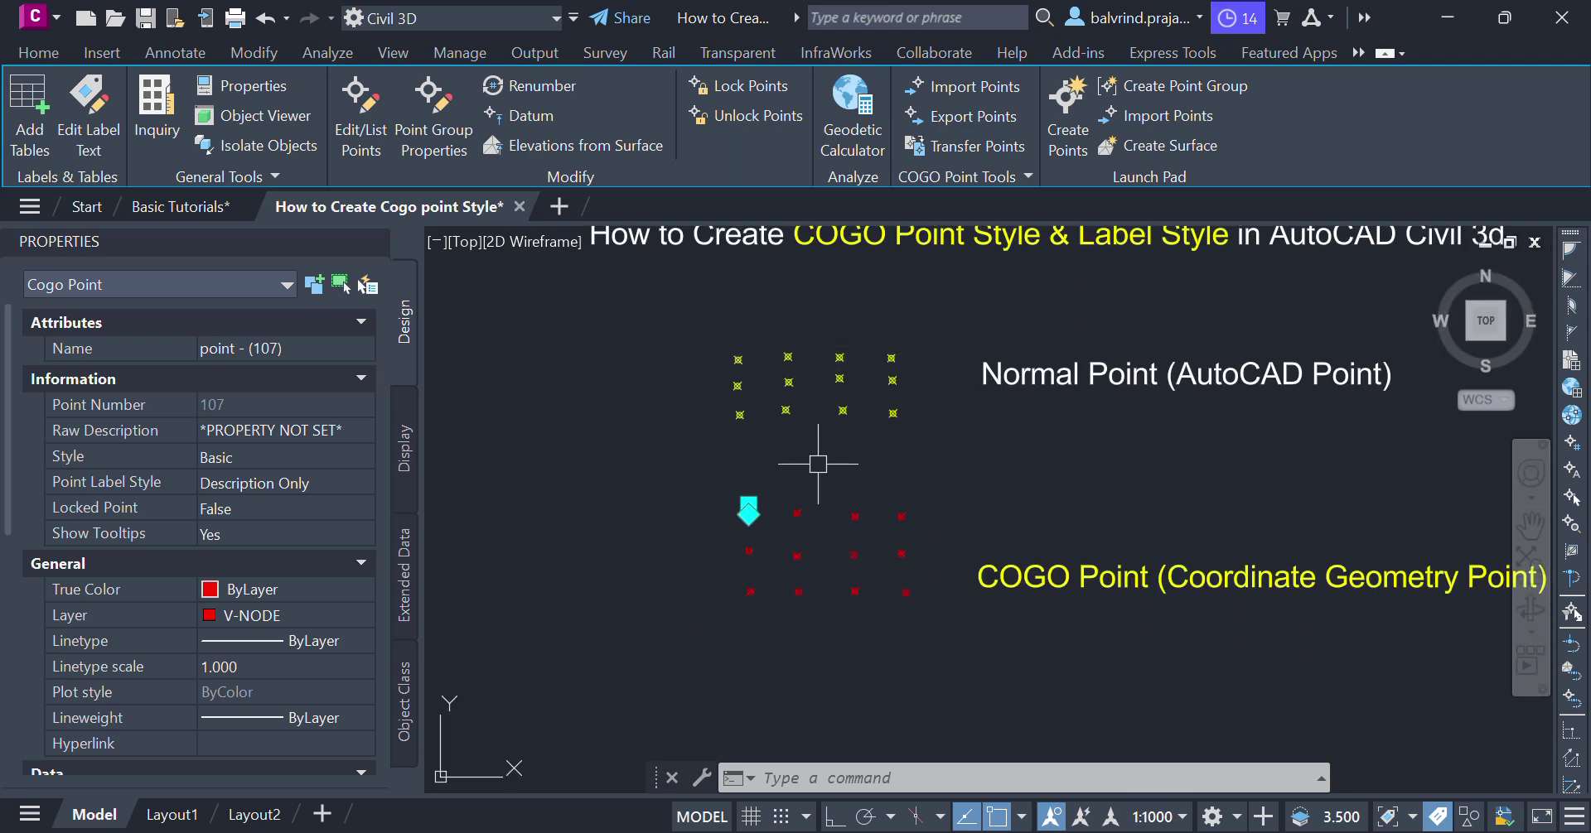
{"action": "scroll", "coordinate": [754, 547], "scroll_direction": "up", "scroll_amount": 2}
{"action": "middle_click_drag", "start_coordinate": [757, 471], "coordinate": [803, 503]}
{"action": "scroll", "coordinate": [798, 507], "scroll_direction": "down", "scroll_amount": 2}
{"action": "scroll", "coordinate": [774, 459], "scroll_direction": "up", "scroll_amount": 2}
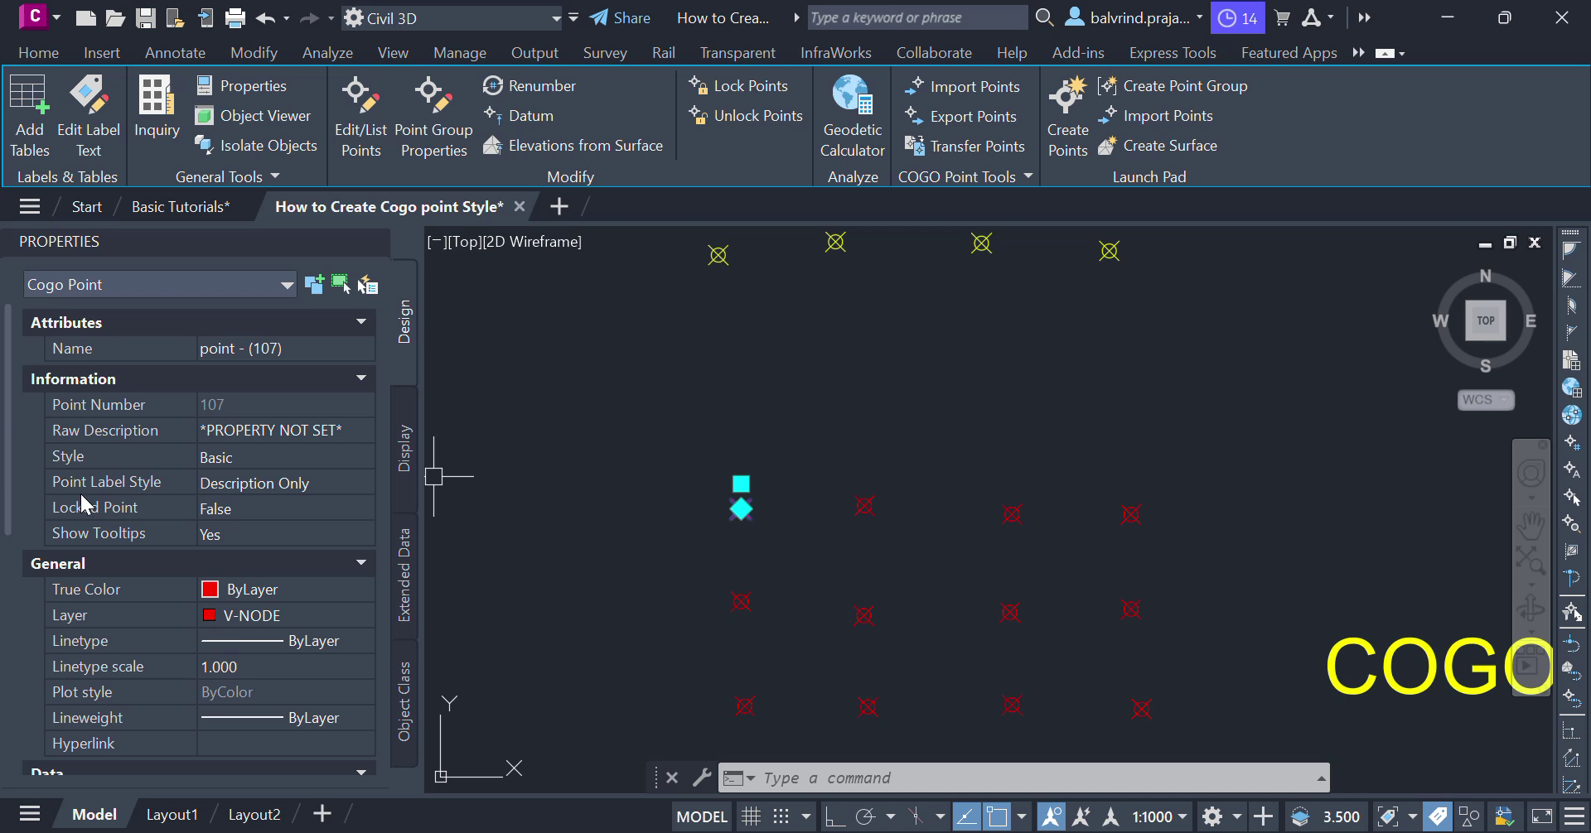
Apply the Description Only point label style to the selected COGO point
{"action": "left_click", "coordinate": [307, 485]}
{"action": "left_click", "coordinate": [333, 487]}
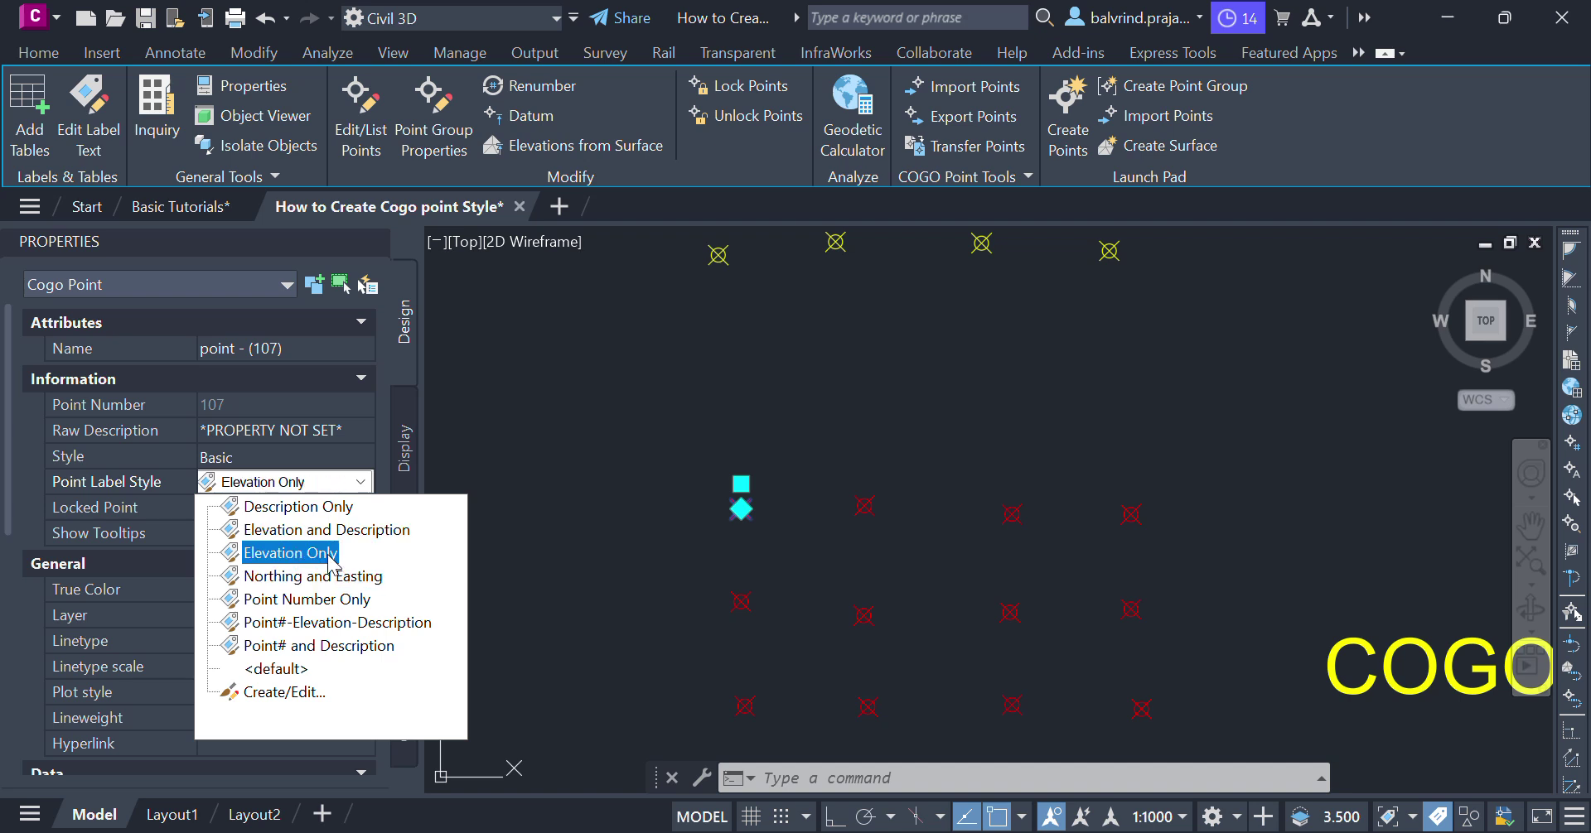
{"action": "left_click", "coordinate": [299, 507]}
{"action": "scroll", "coordinate": [821, 503], "scroll_direction": "up", "scroll_amount": 2}
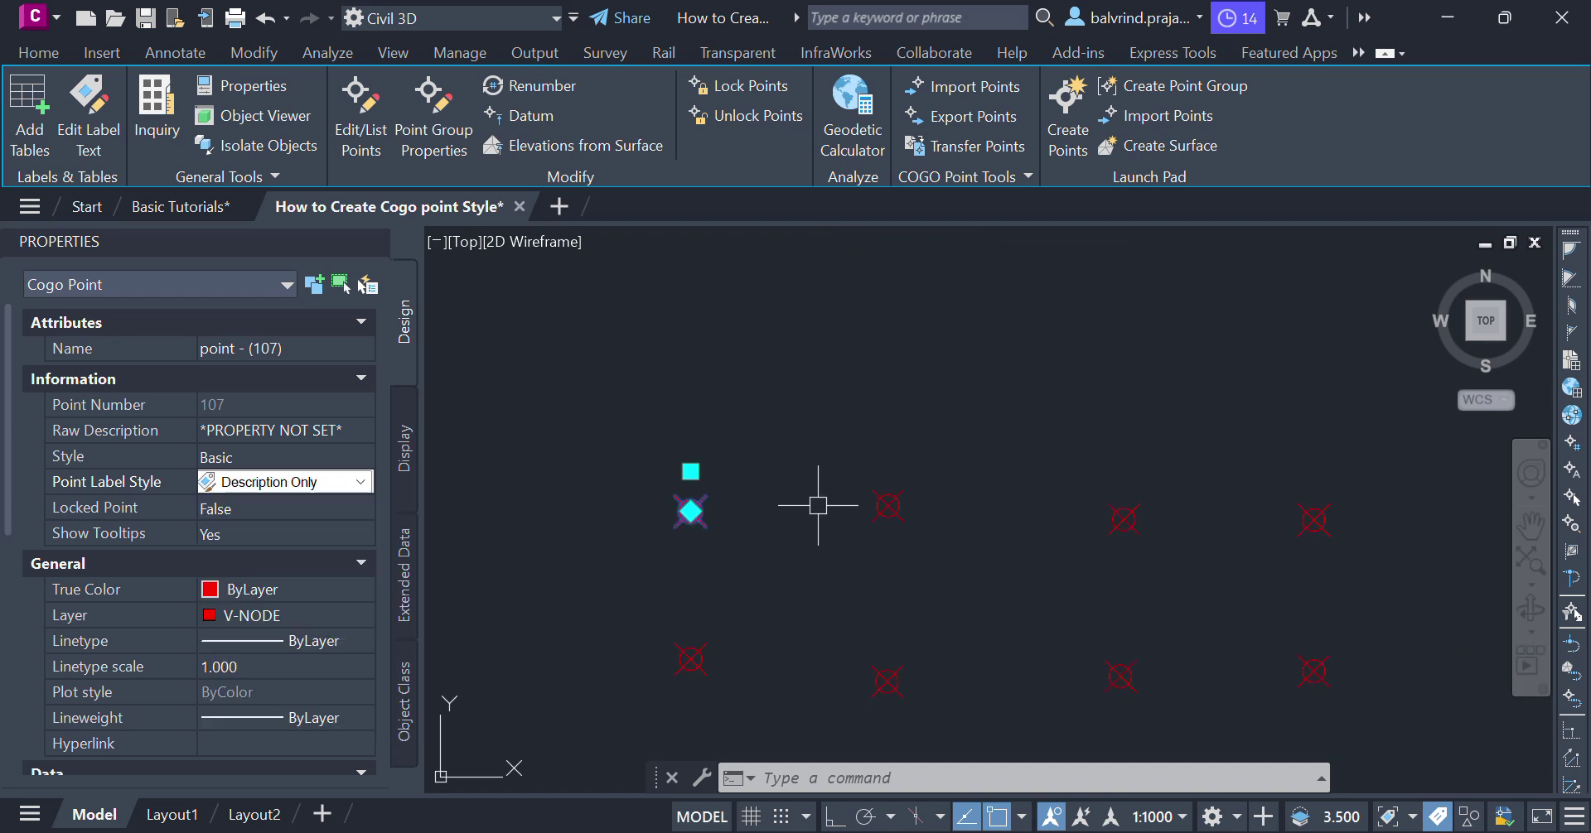
{"action": "left_click", "coordinate": [361, 482]}
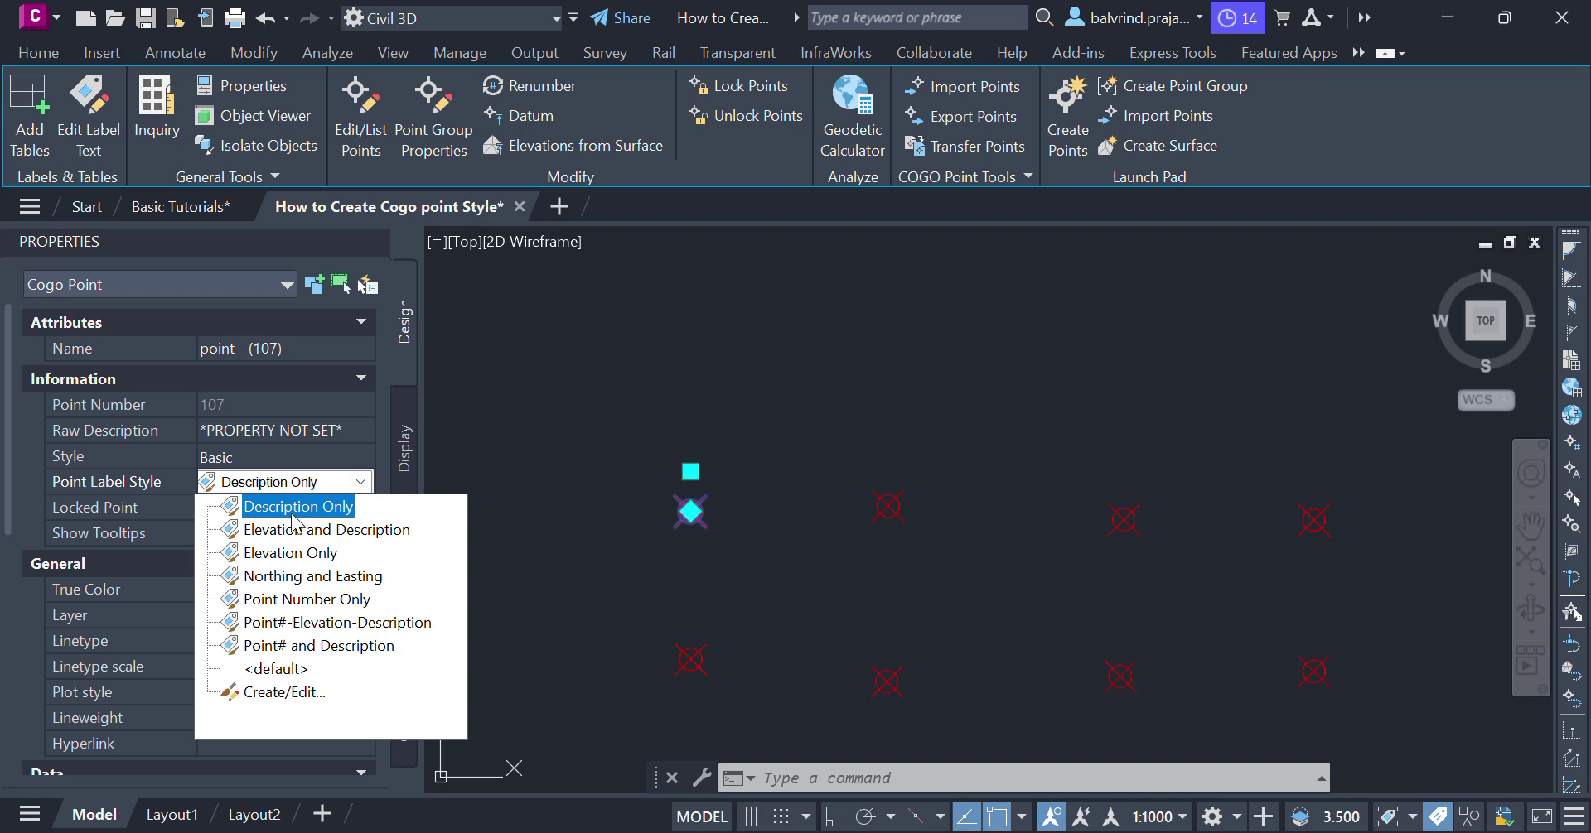
{"action": "left_click", "coordinate": [327, 514]}
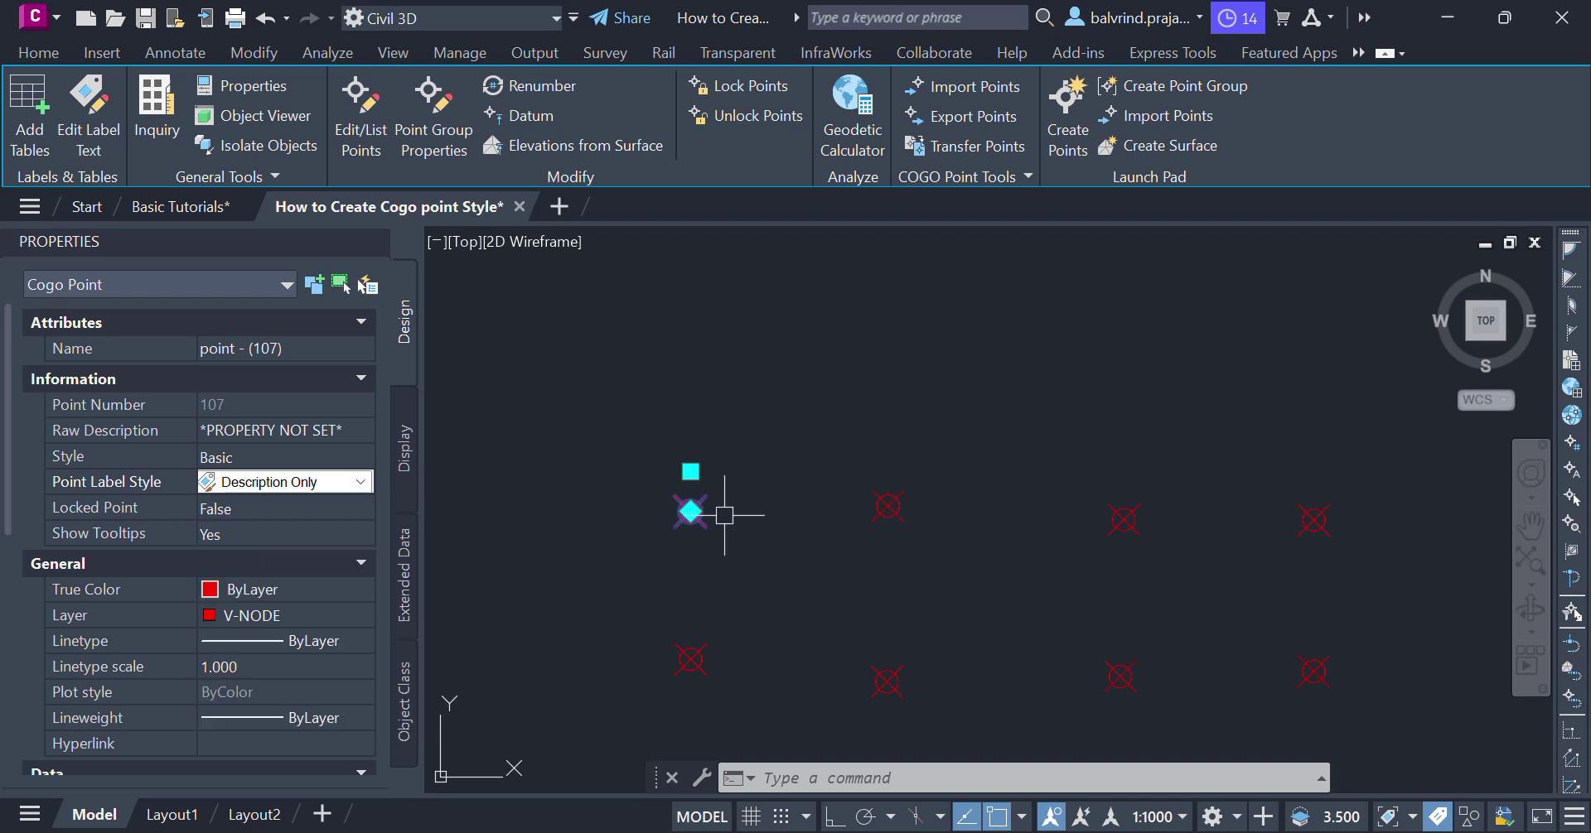
Try the Elevation and Description label style on the selected point, followed by Elevation Only
{"action": "left_click", "coordinate": [361, 482]}
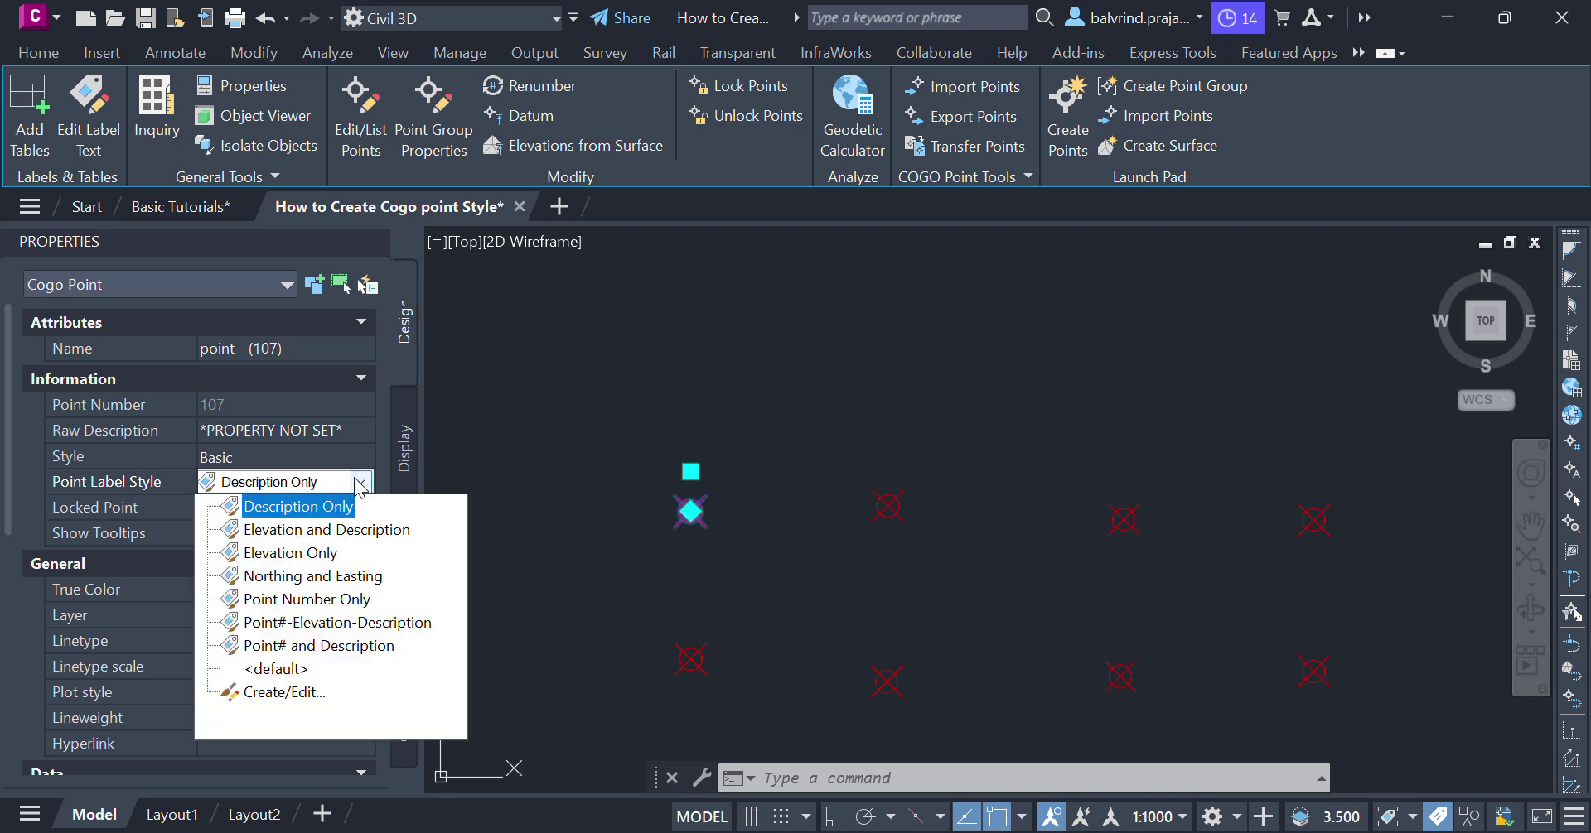
{"action": "left_click", "coordinate": [298, 530]}
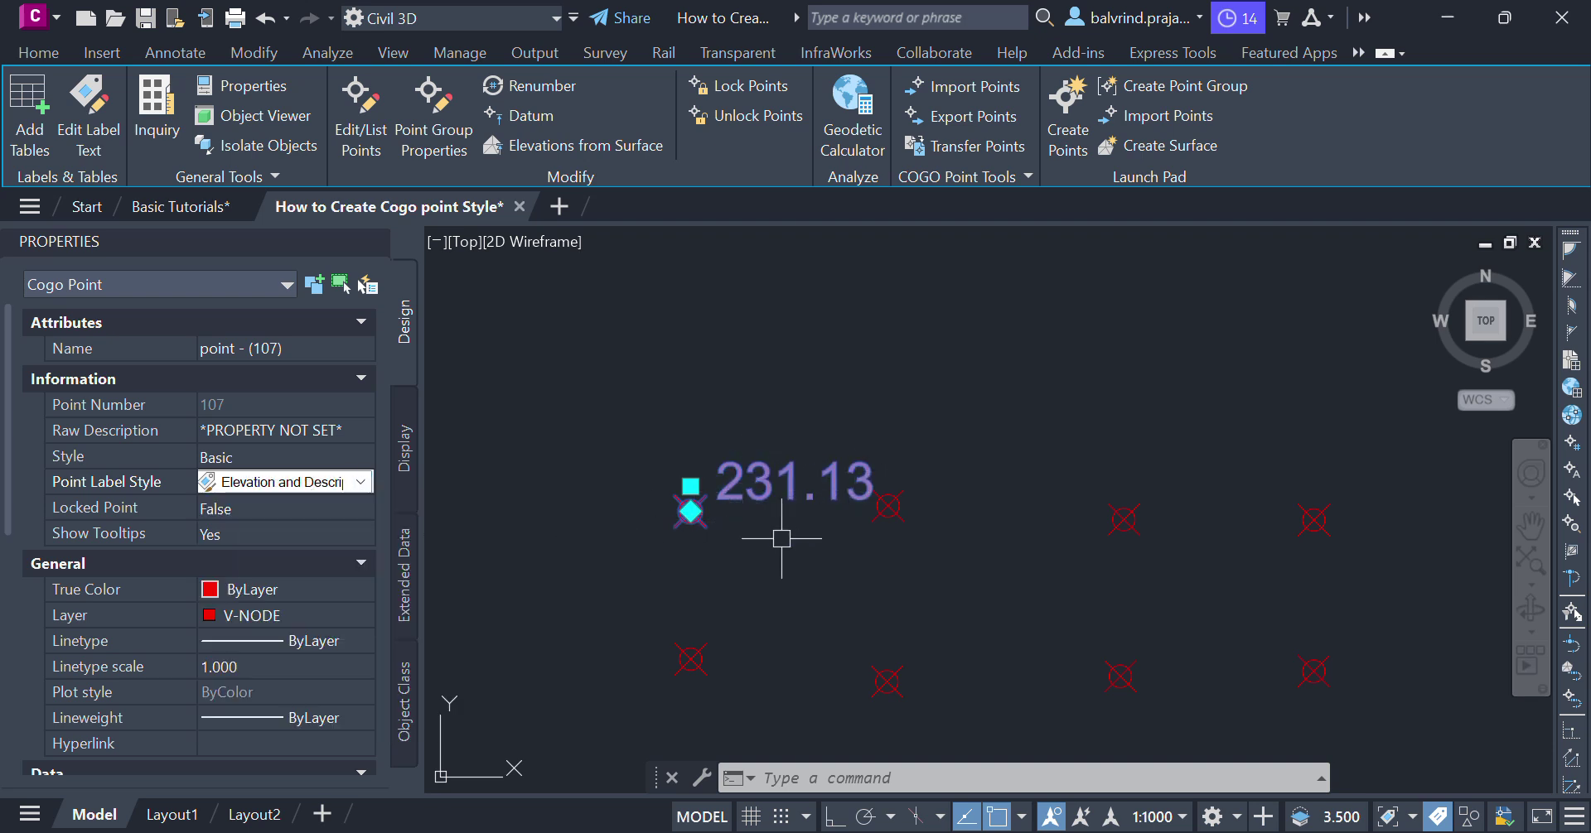
{"action": "left_click", "coordinate": [362, 481]}
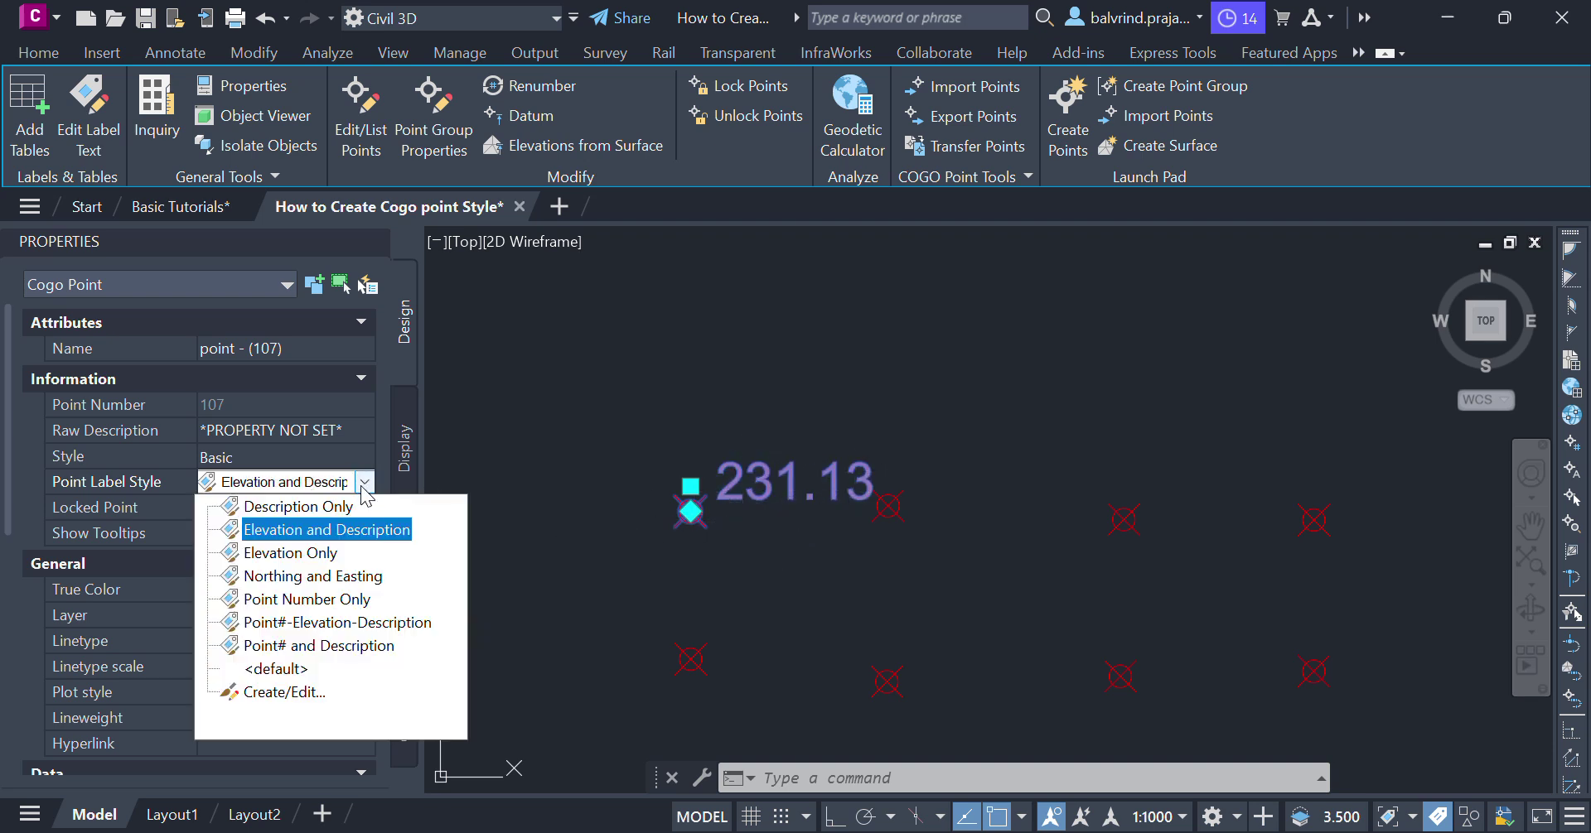
{"action": "left_click", "coordinate": [330, 566]}
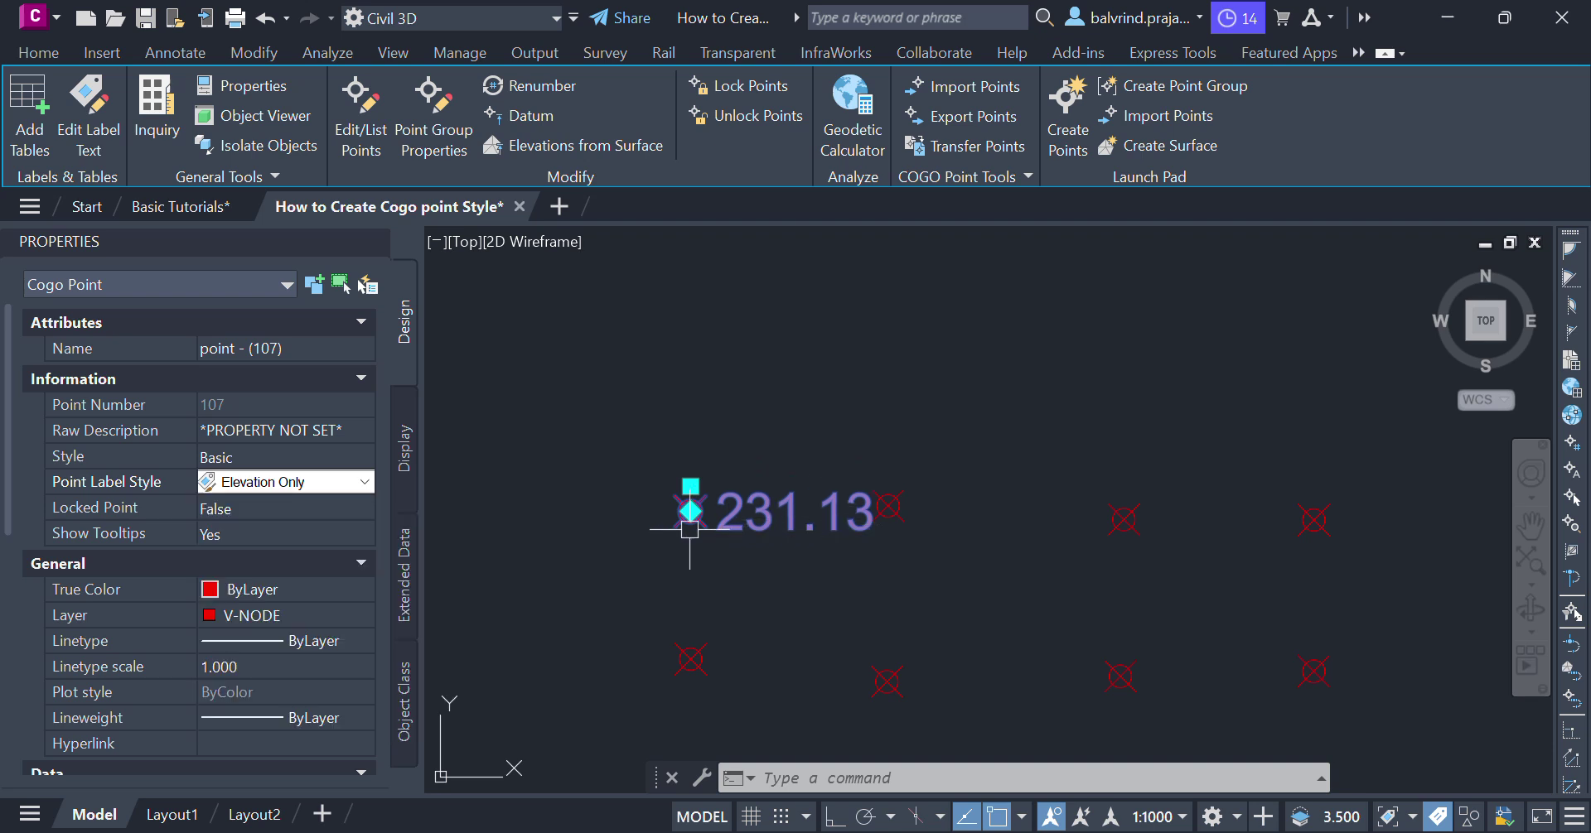
Switch the selected point's label style to Northing and Easting and inspect its coordinate label
{"action": "left_click", "coordinate": [365, 483]}
{"action": "left_click", "coordinate": [330, 576]}
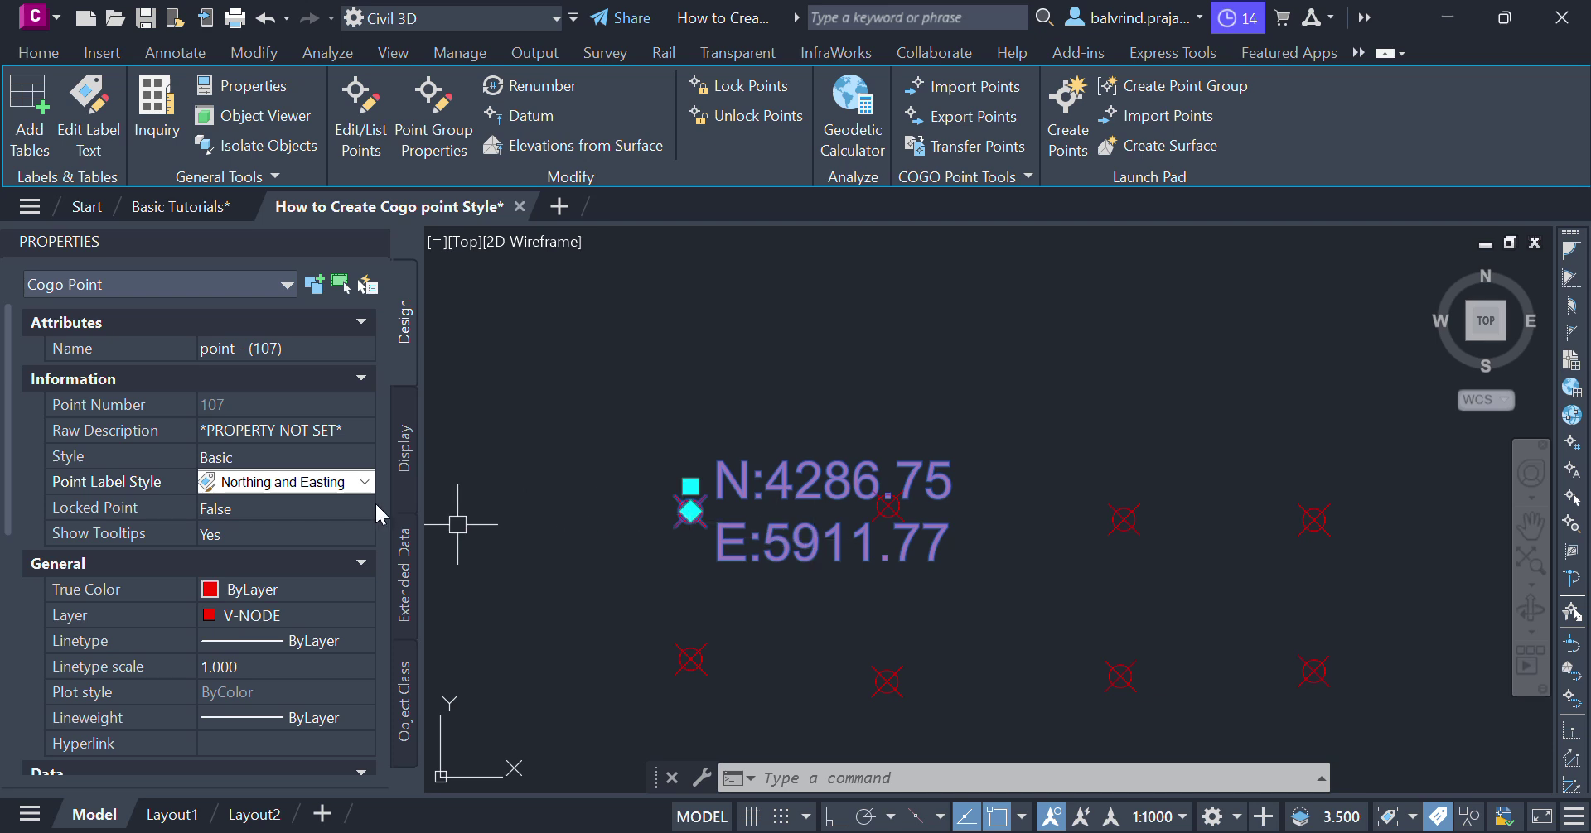
{"action": "scroll", "coordinate": [783, 443], "scroll_direction": "down", "scroll_amount": 4}
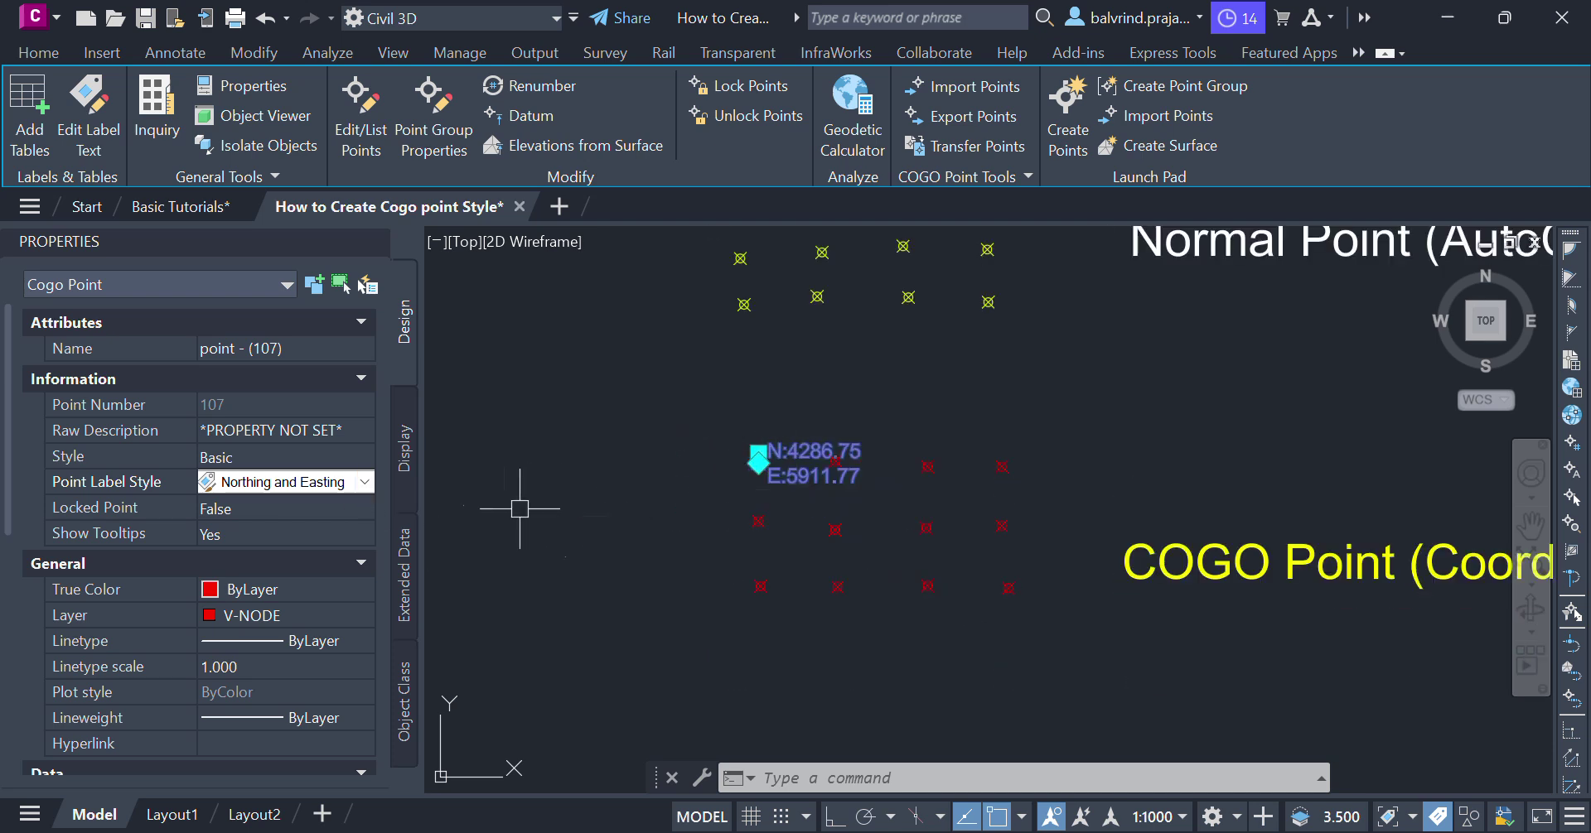
{"action": "scroll", "coordinate": [820, 462], "scroll_direction": "up", "scroll_amount": 2}
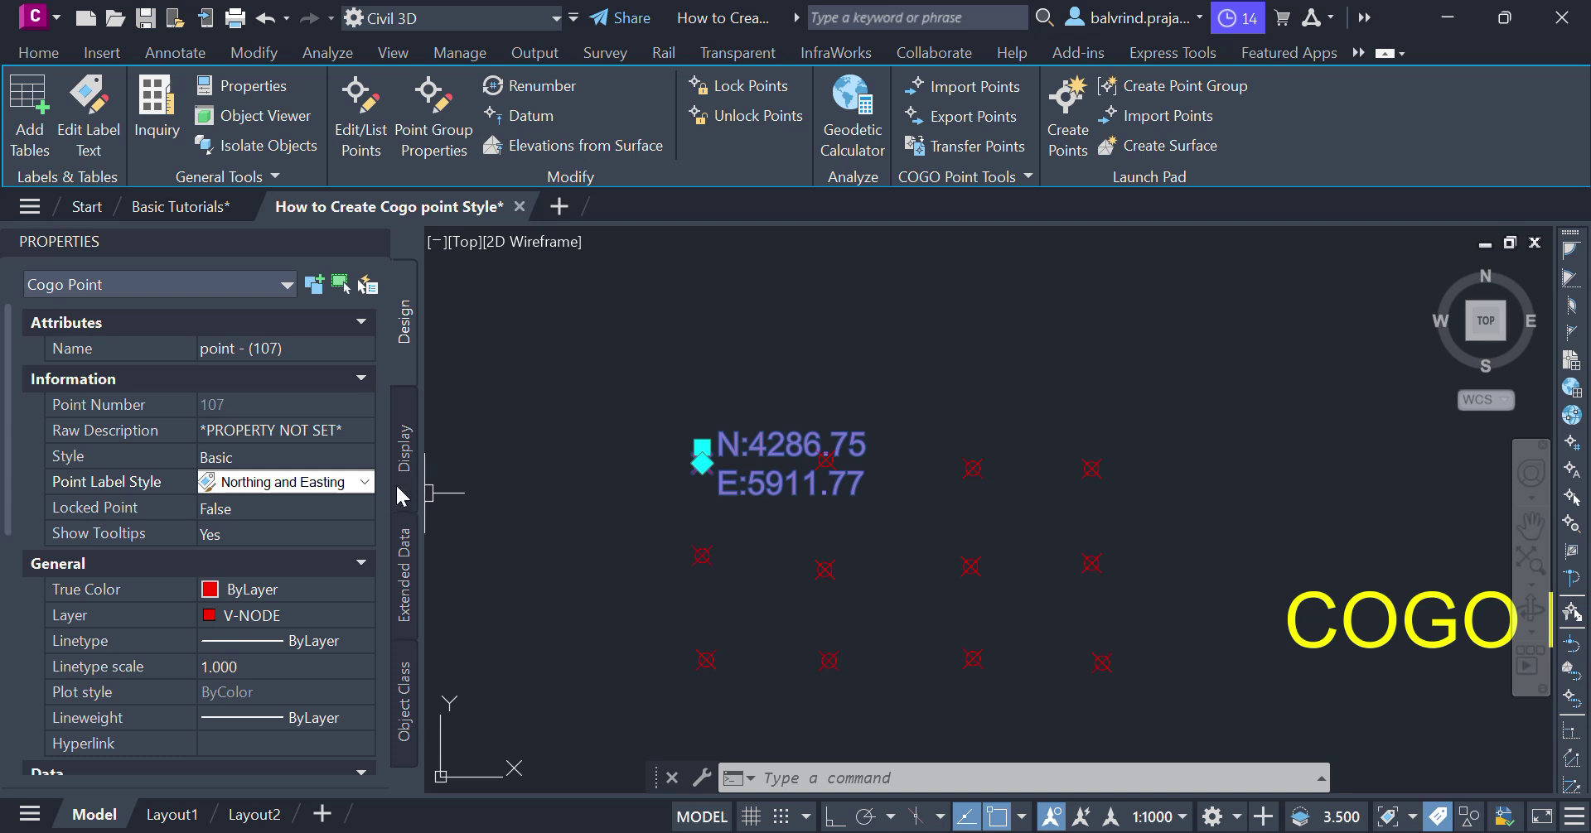
{"action": "scroll", "coordinate": [753, 462], "scroll_direction": "up", "scroll_amount": 2}
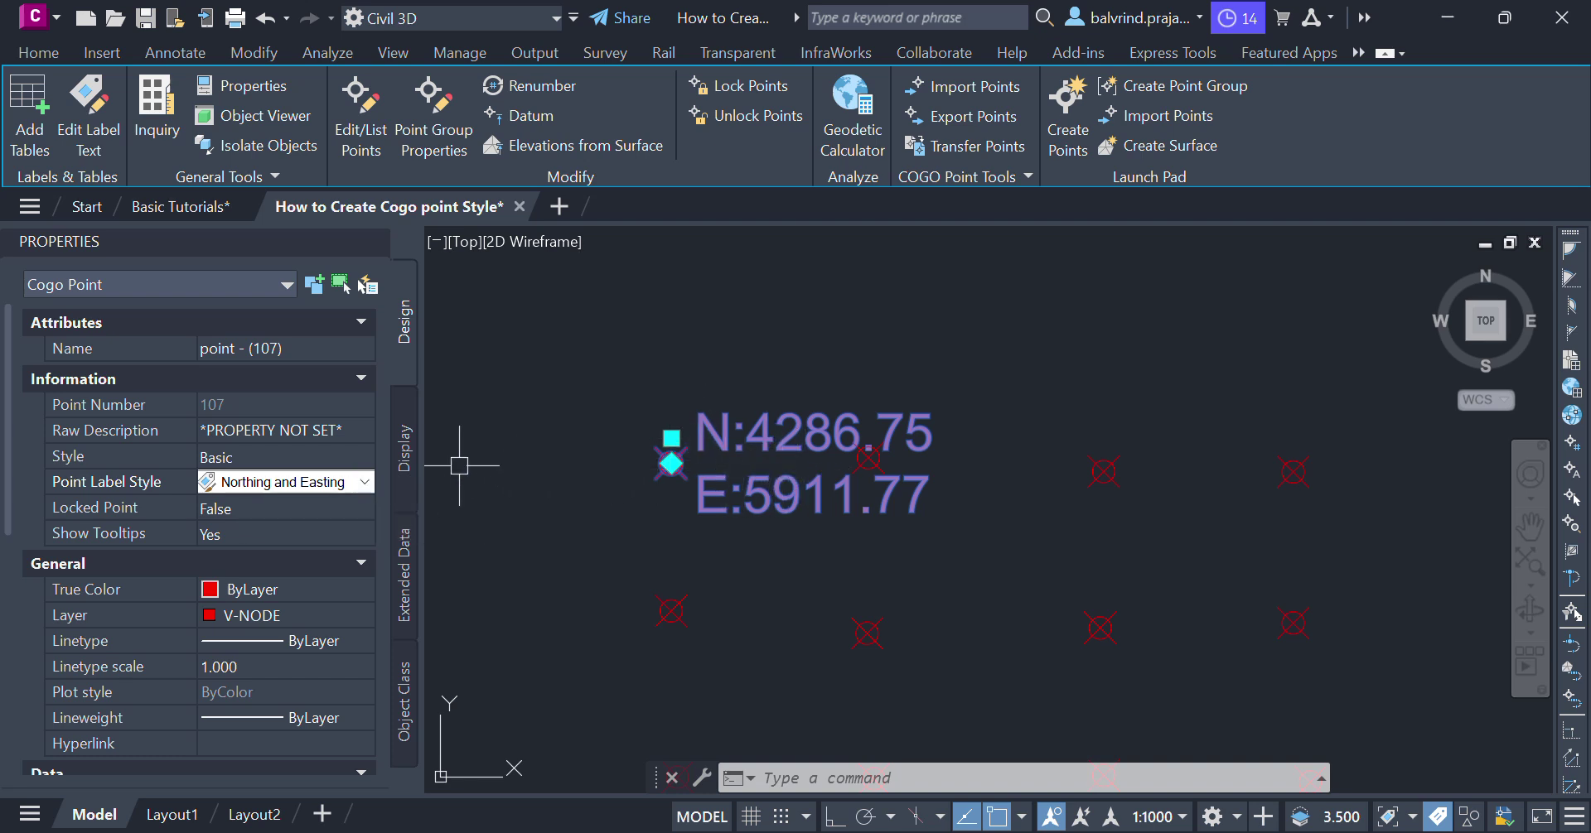
Try the Point Number Only label style on the selected point, followed by Point#-Elevation-Description
{"action": "left_click", "coordinate": [365, 482]}
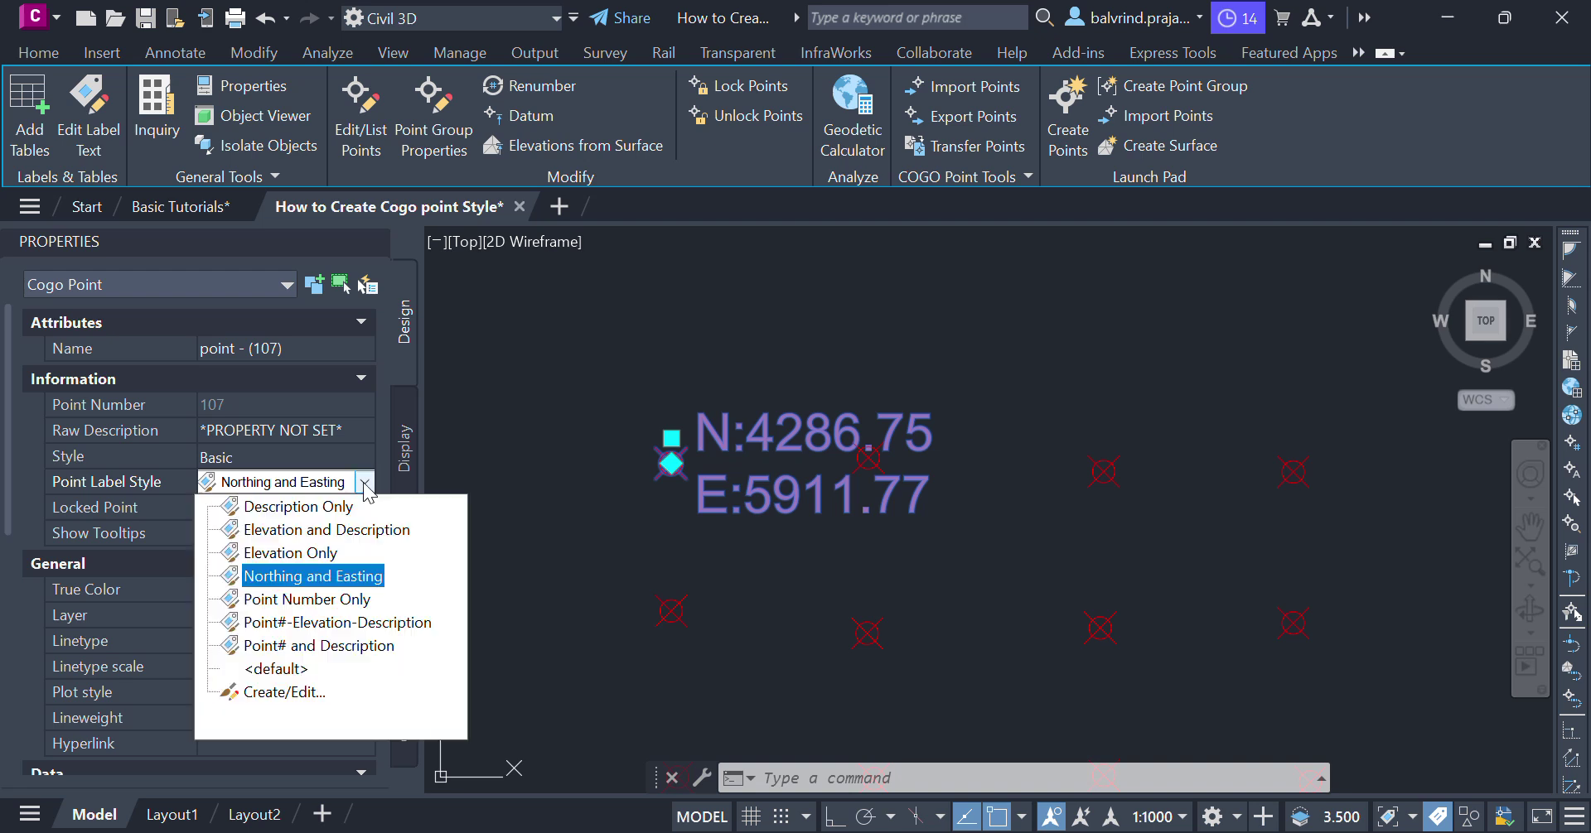
{"action": "left_click", "coordinate": [306, 599]}
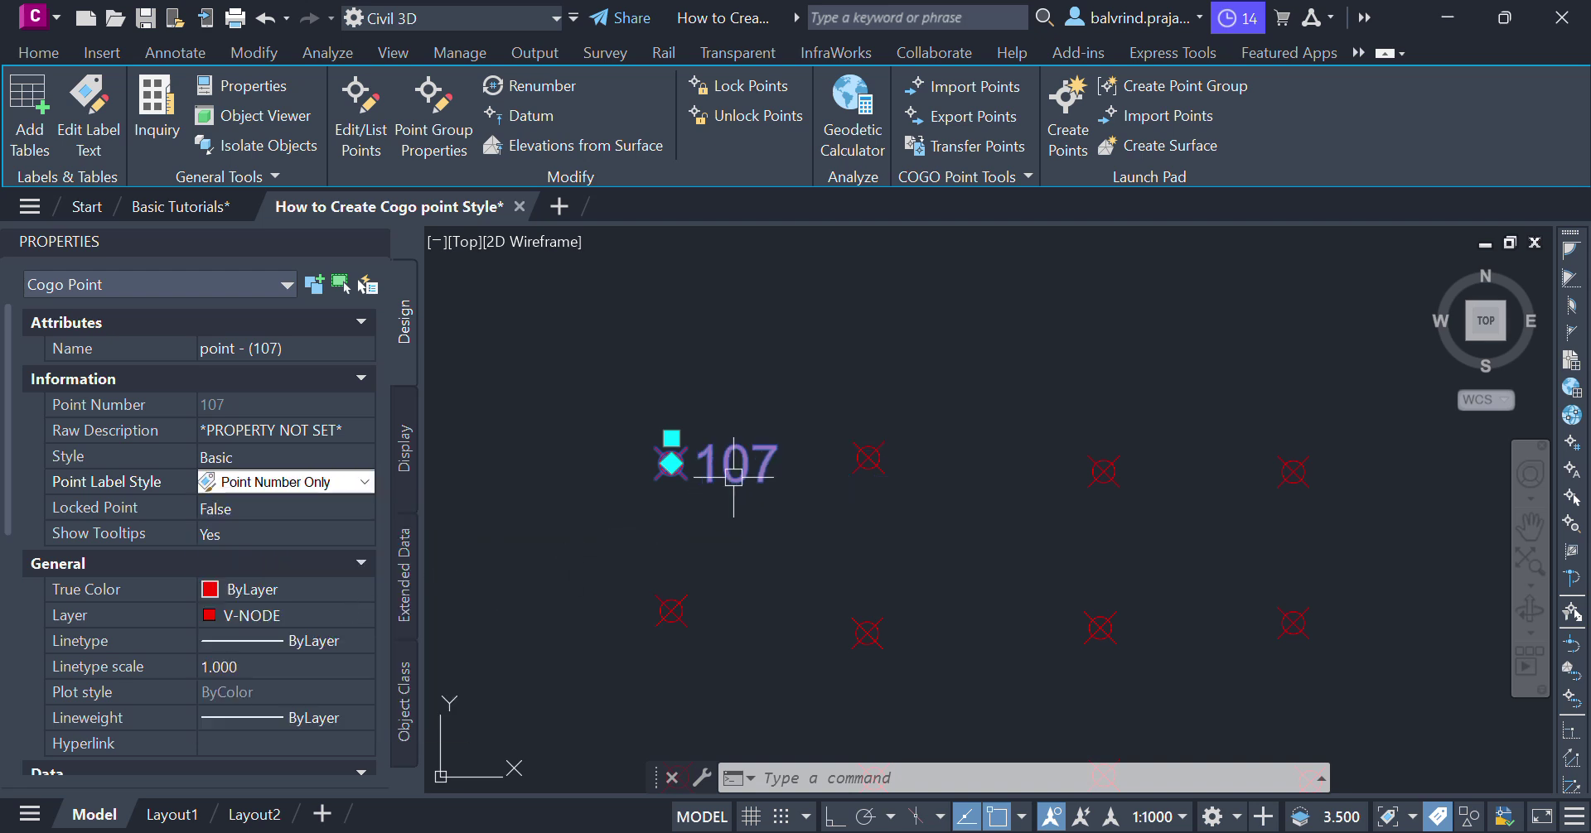
{"action": "left_click", "coordinate": [365, 483]}
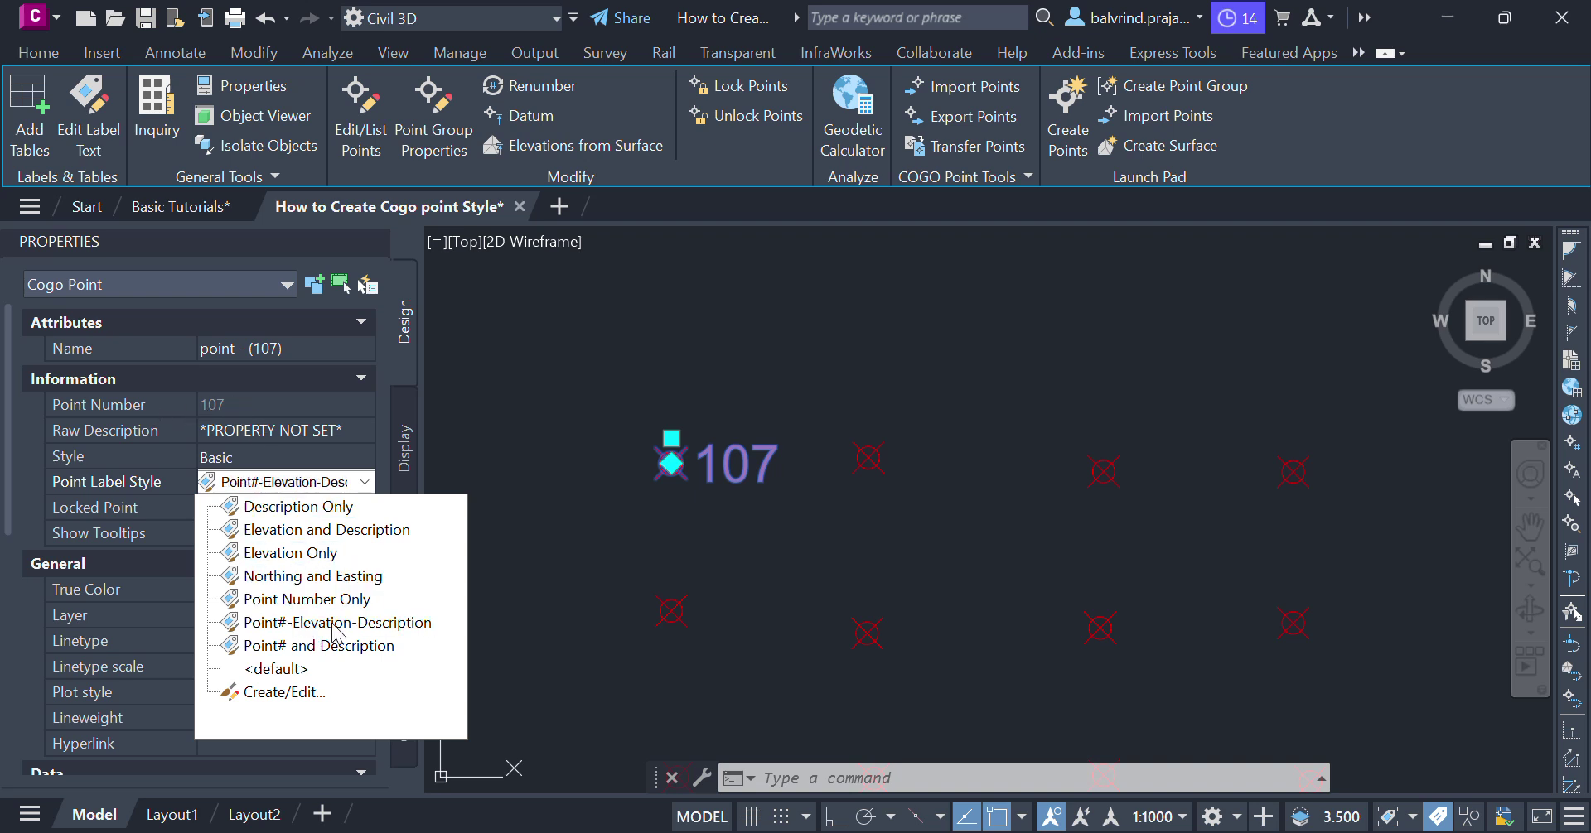
{"action": "left_click", "coordinate": [316, 628]}
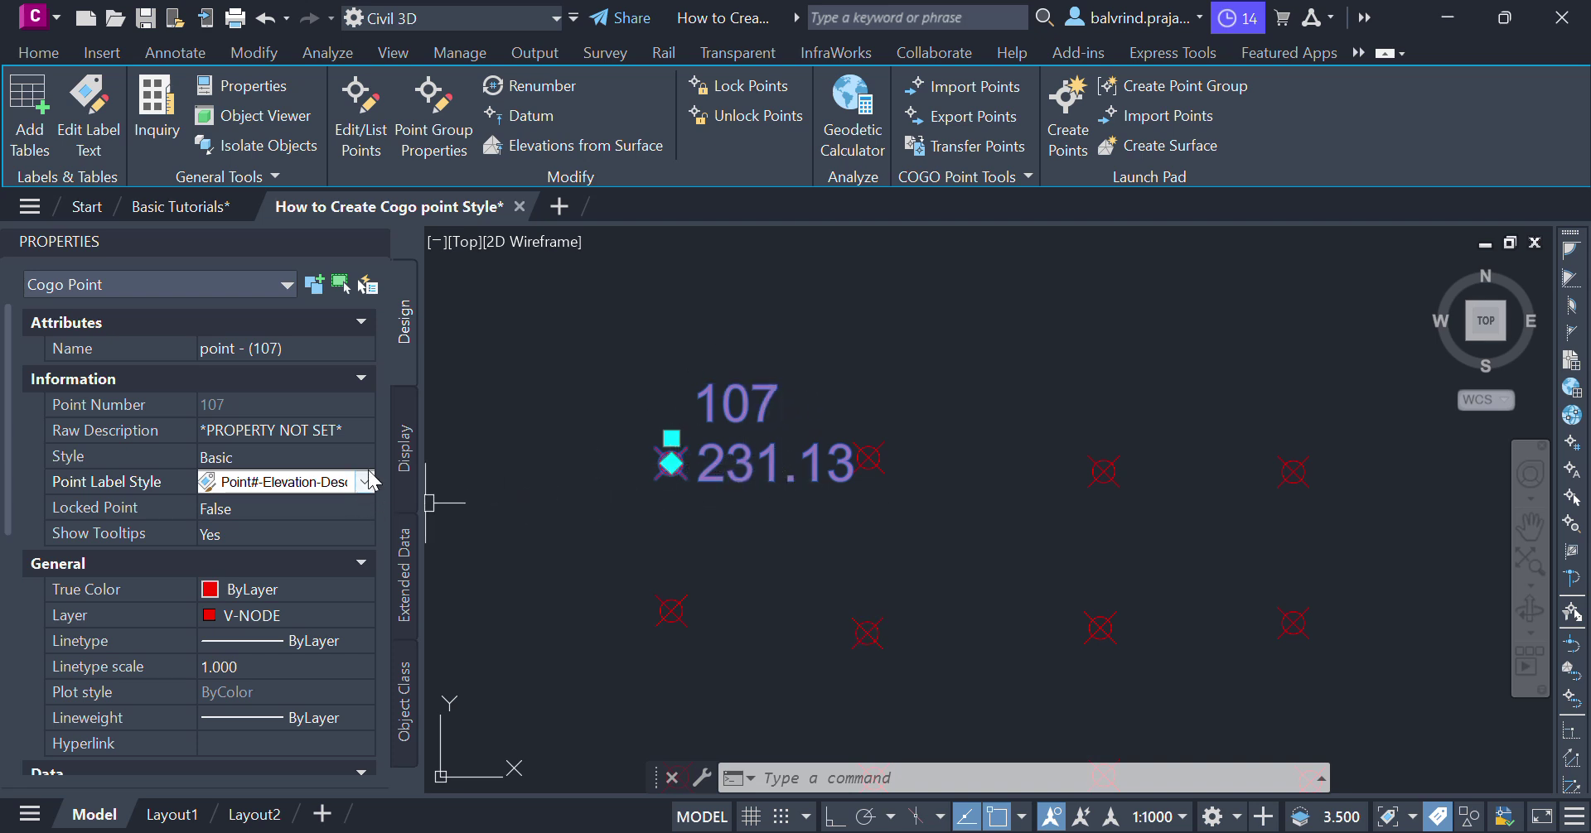
Set the selected COGO point's label style to Point# and Description
{"action": "left_click", "coordinate": [365, 482]}
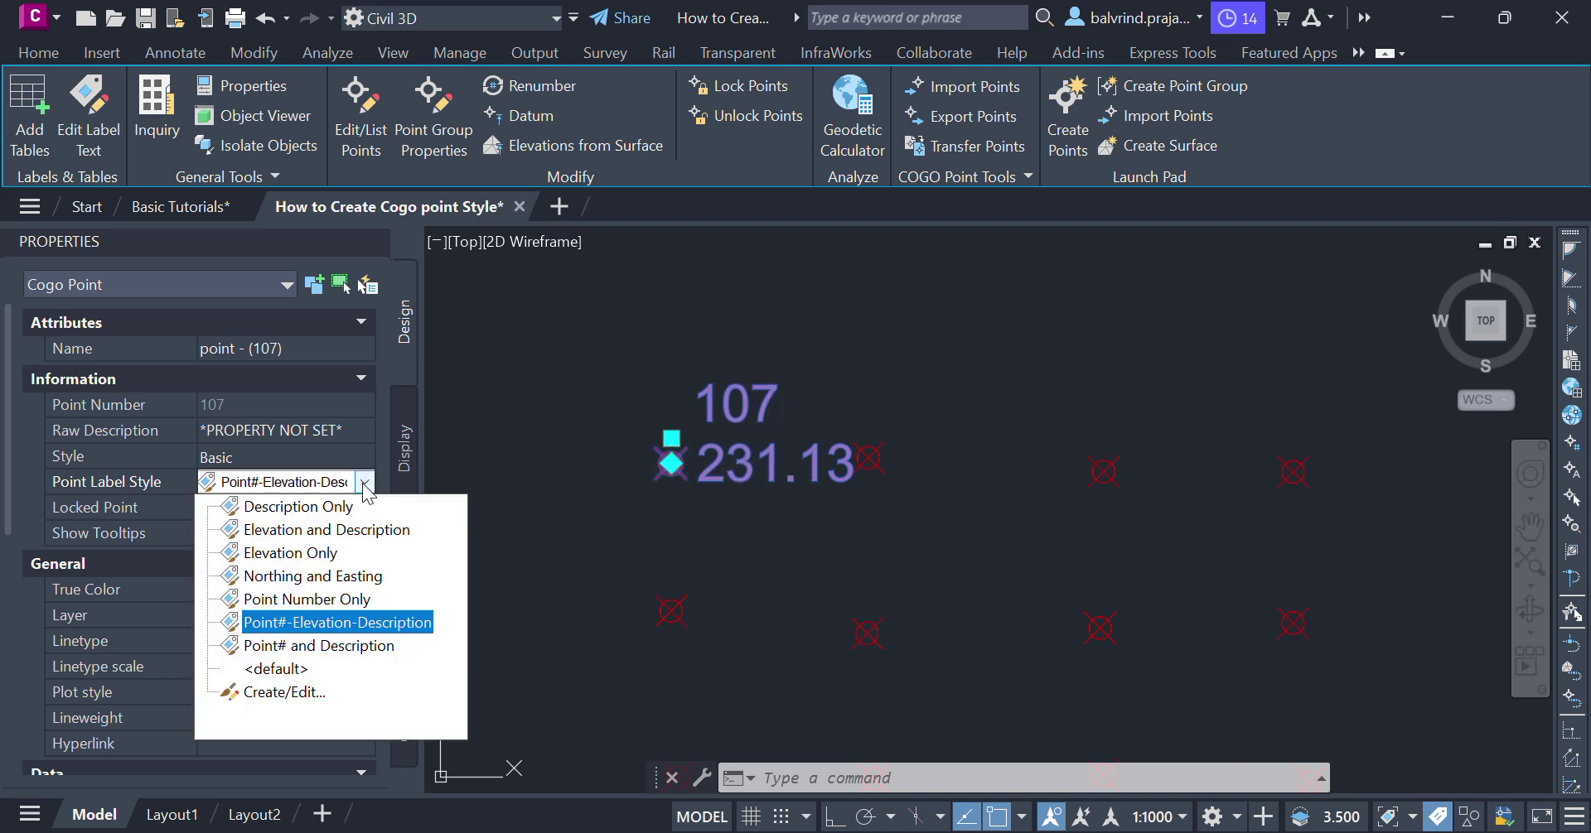
{"action": "left_click", "coordinate": [319, 646]}
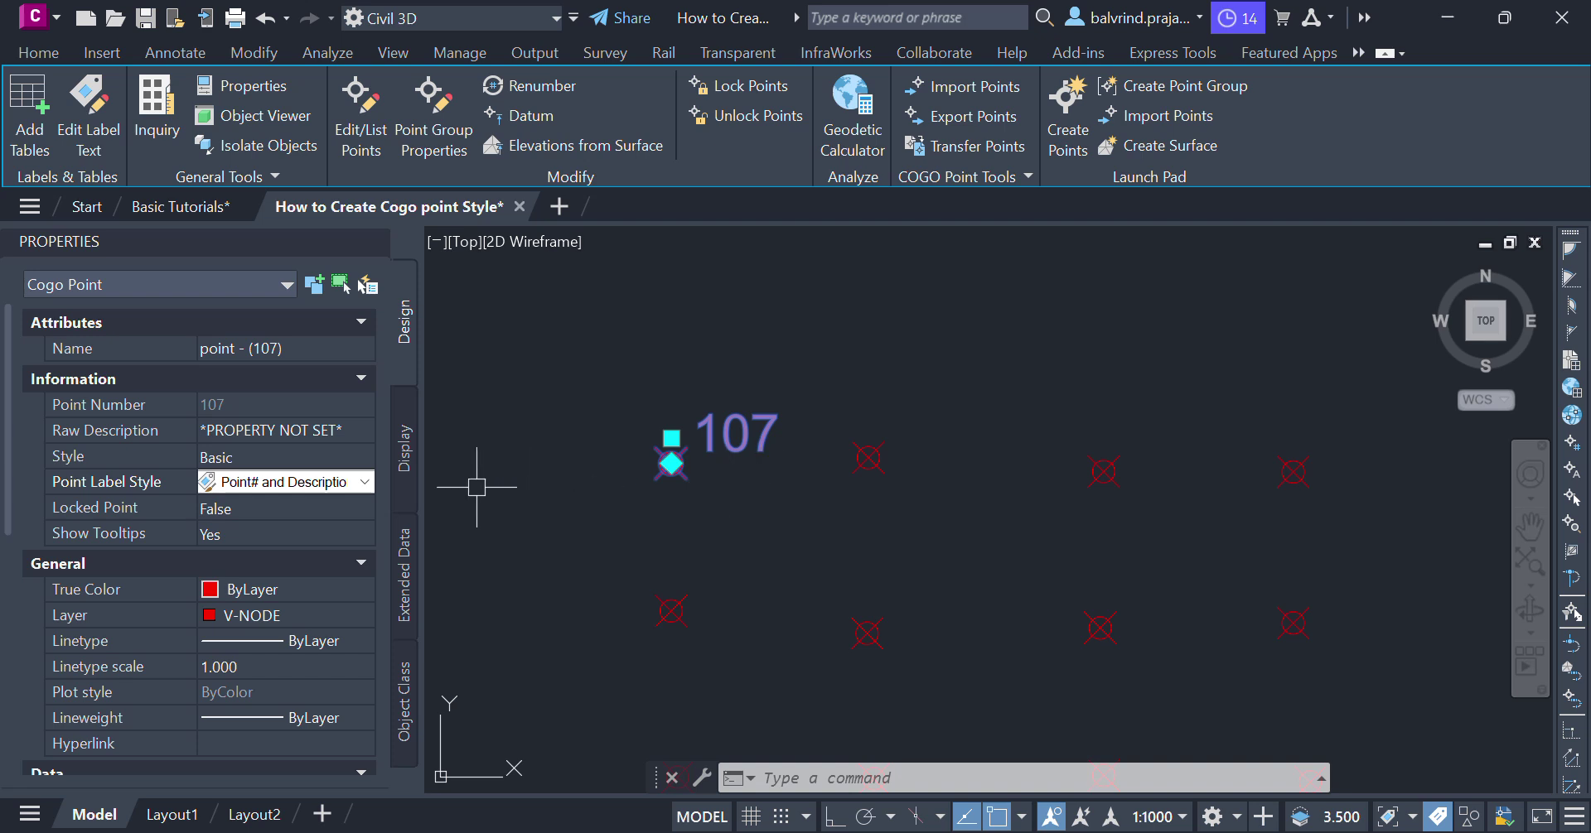
{"action": "left_click", "coordinate": [364, 482]}
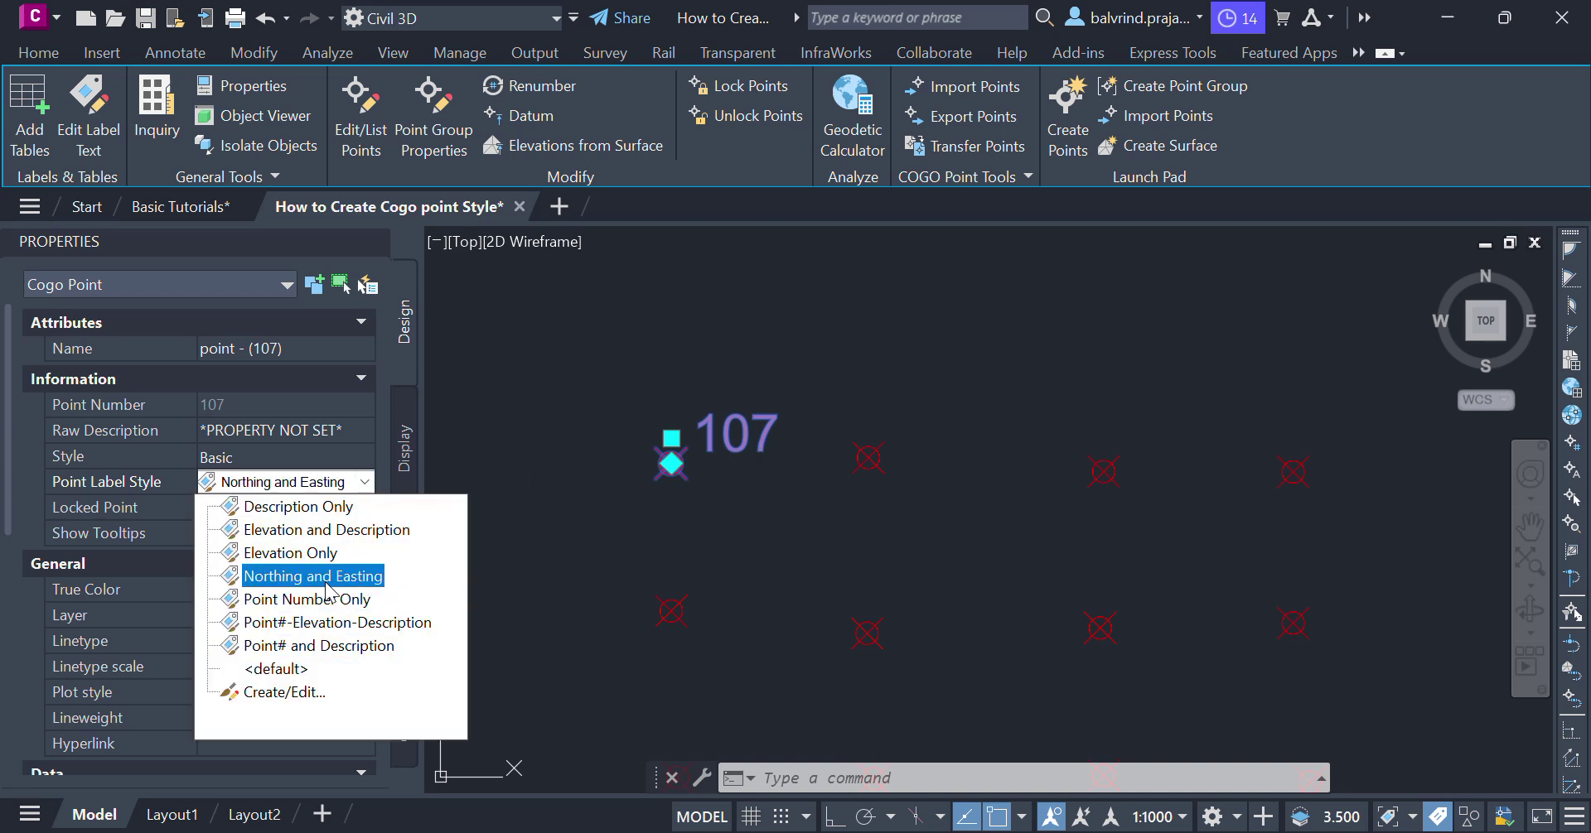
{"action": "left_click", "coordinate": [319, 645]}
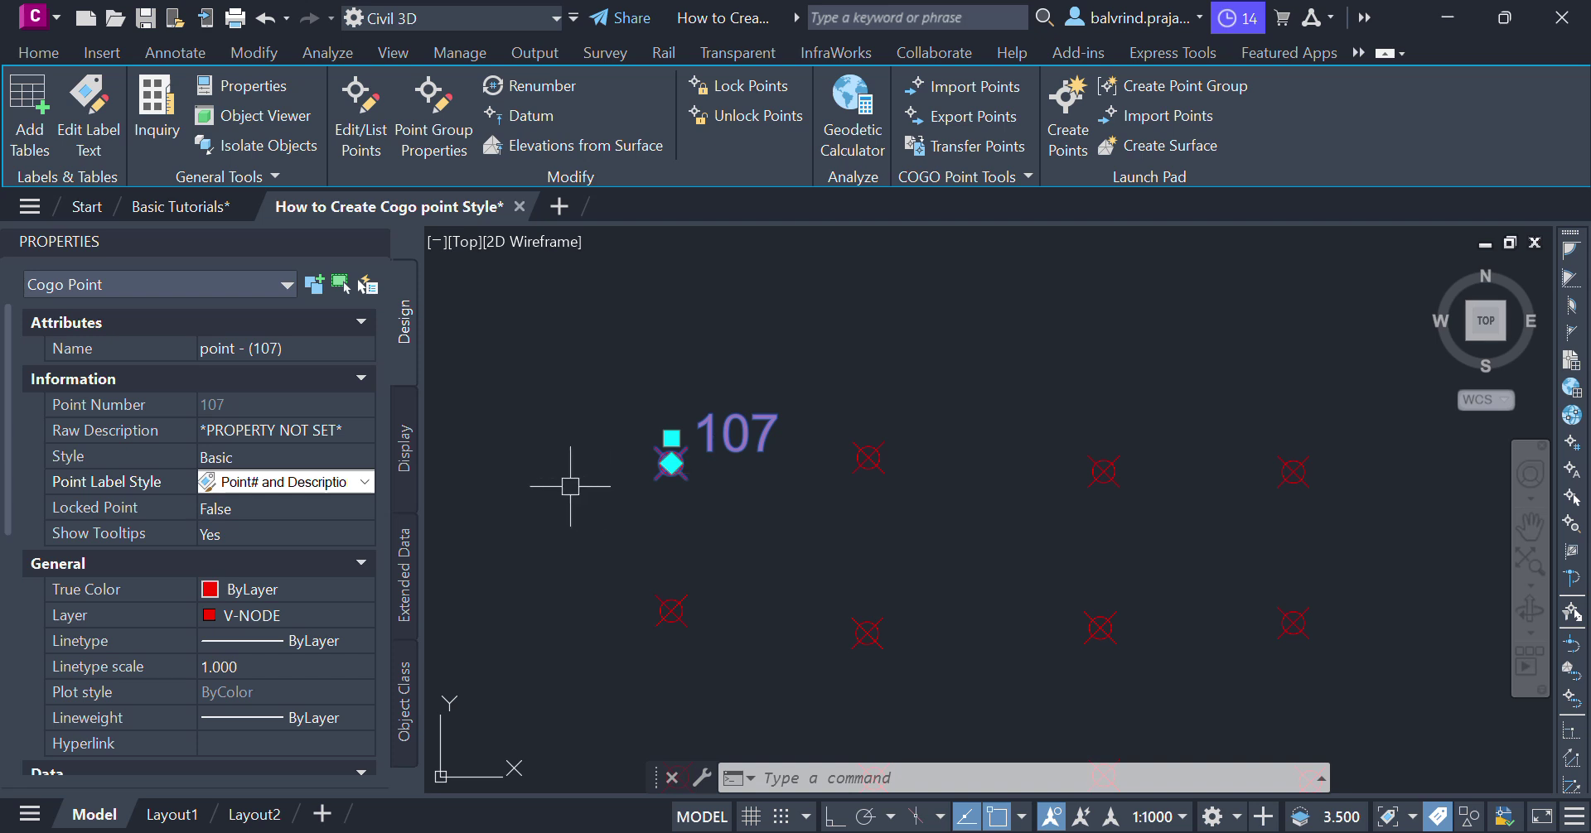
Create a new point label style for the selected point and name it RPB CAD HUB
{"action": "left_click", "coordinate": [345, 482]}
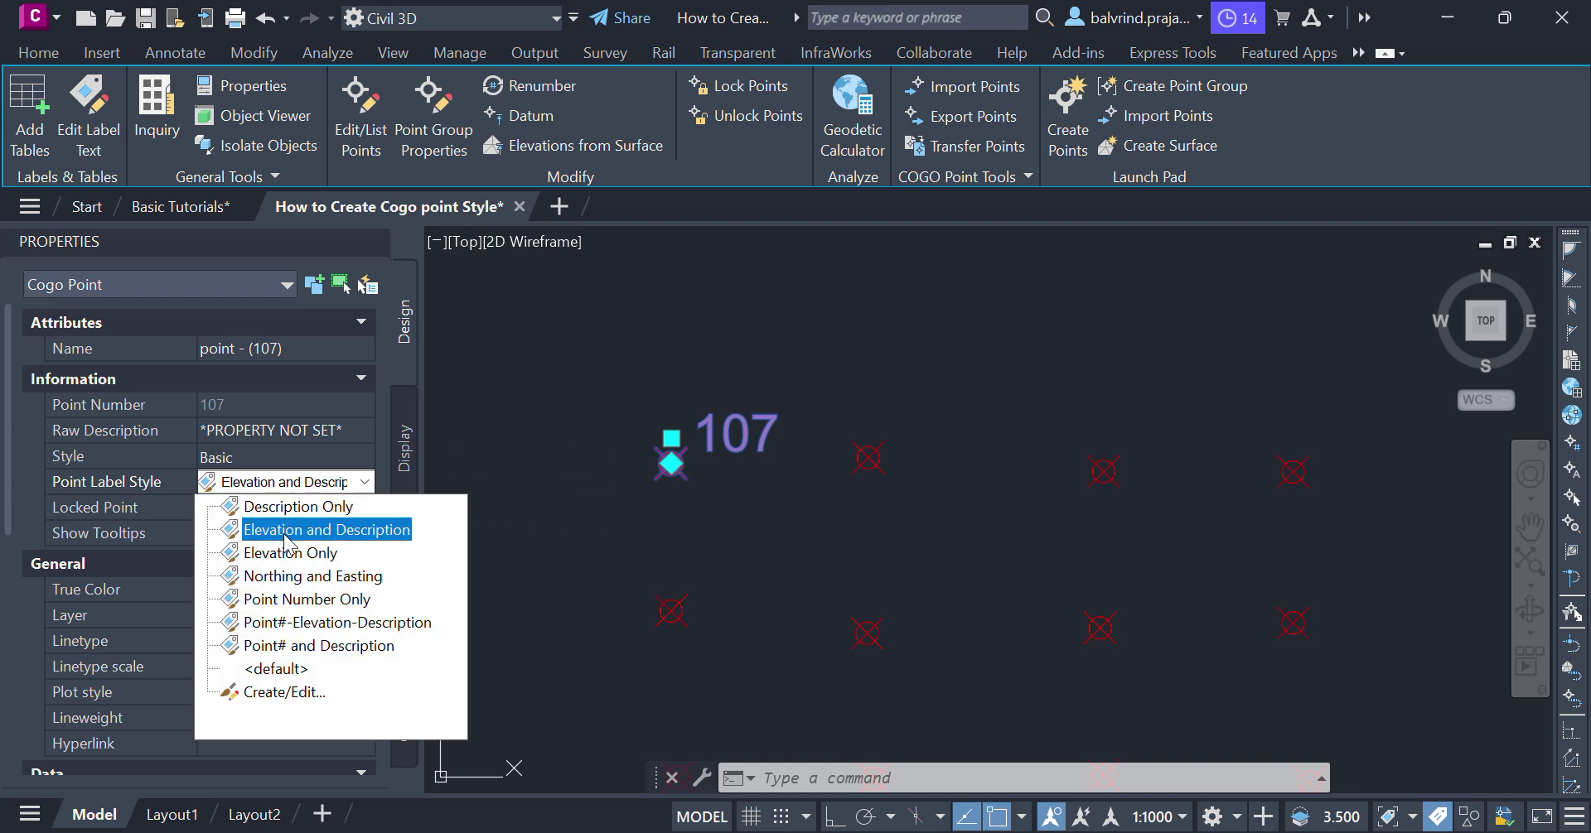
{"action": "left_click", "coordinate": [265, 696]}
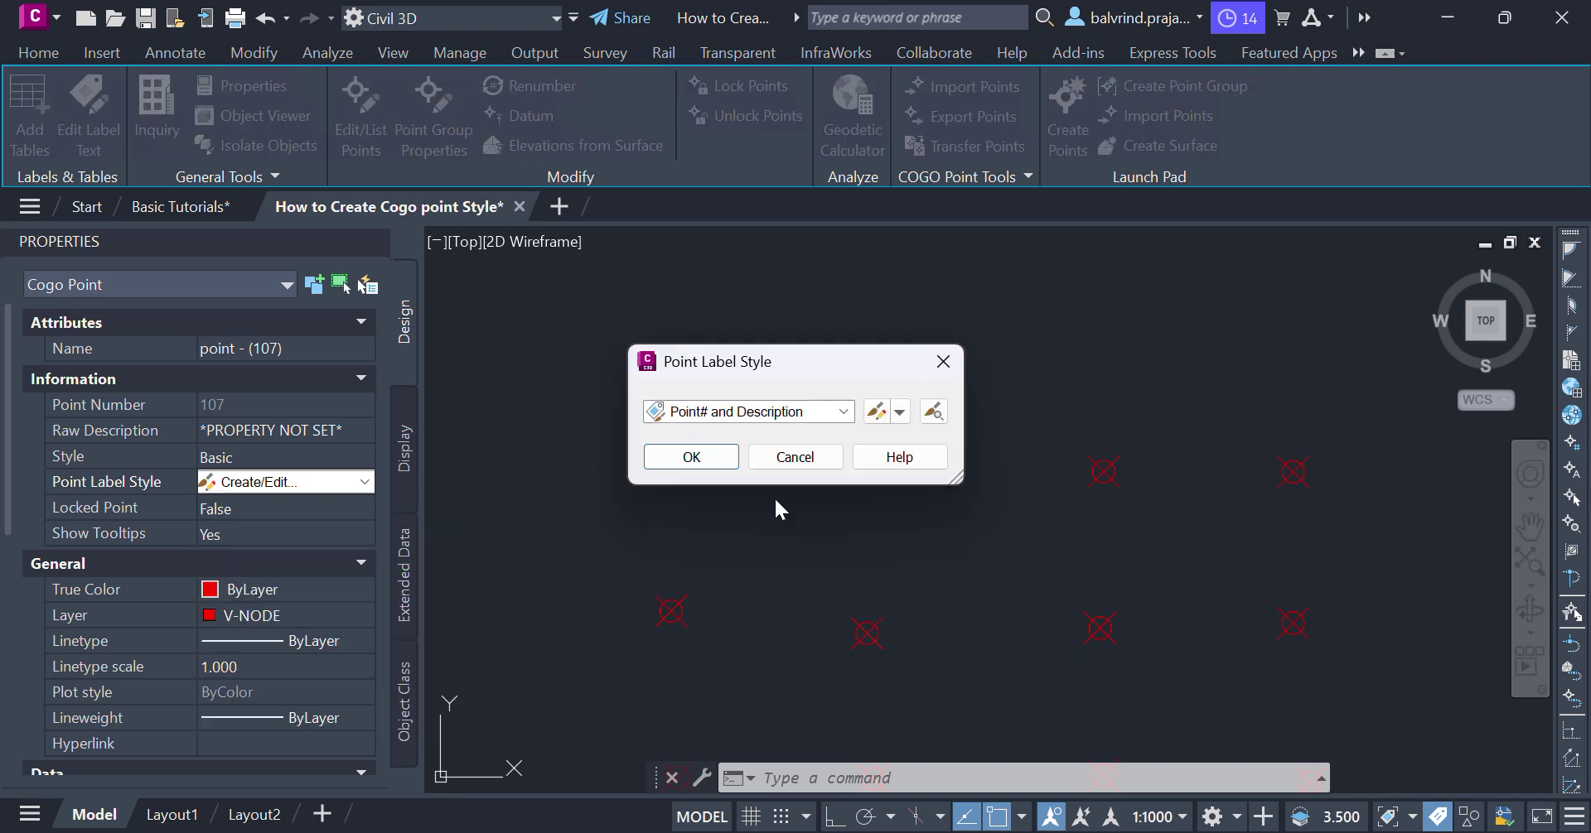
{"action": "left_click", "coordinate": [901, 414]}
{"action": "left_click", "coordinate": [890, 441]}
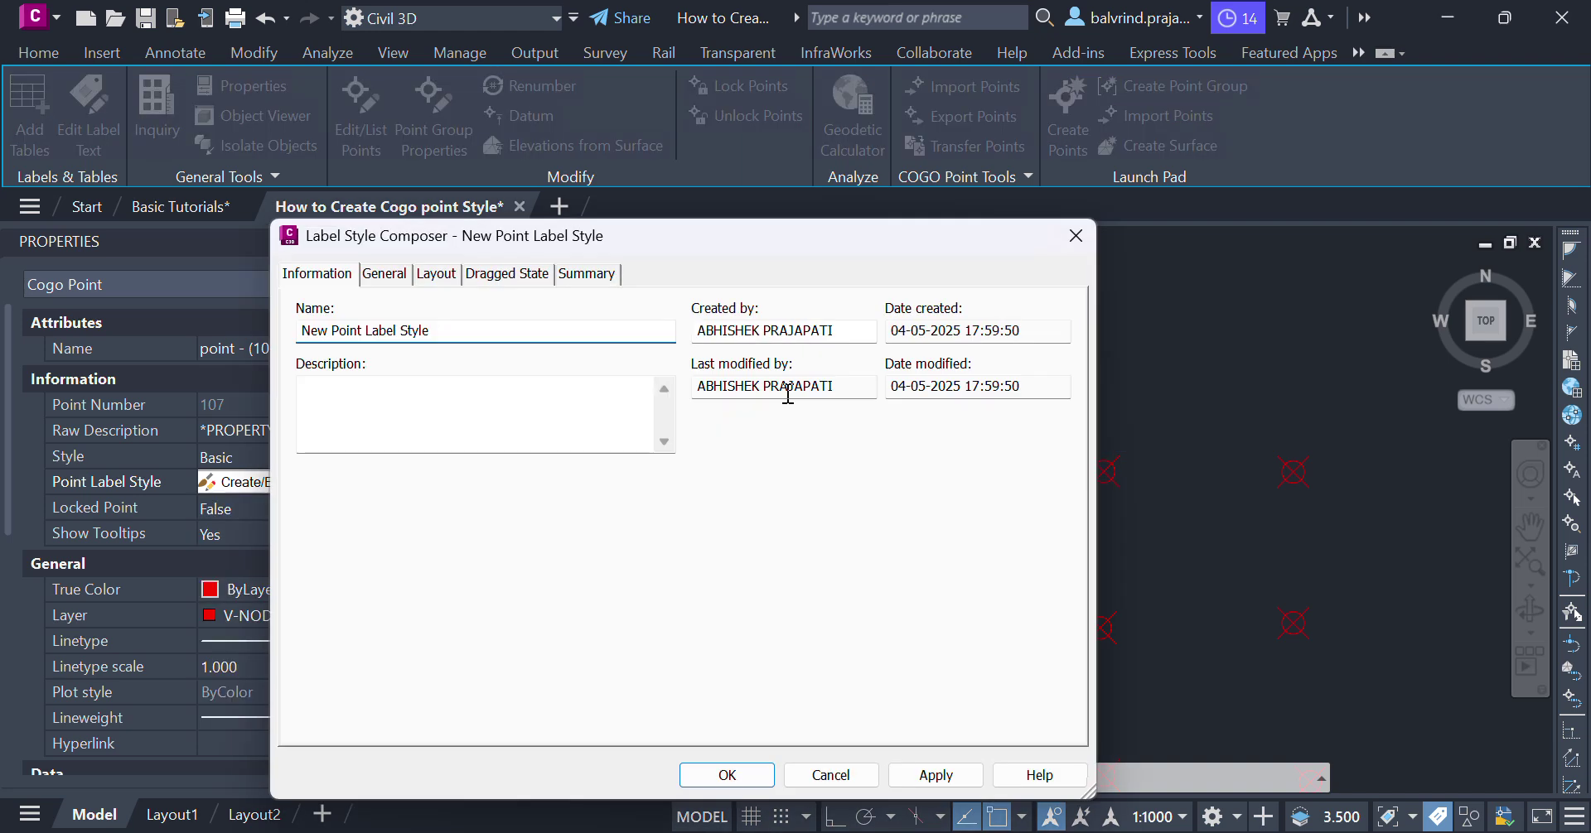
{"action": "left_click_drag", "start_coordinate": [448, 331], "coordinate": [252, 340]}
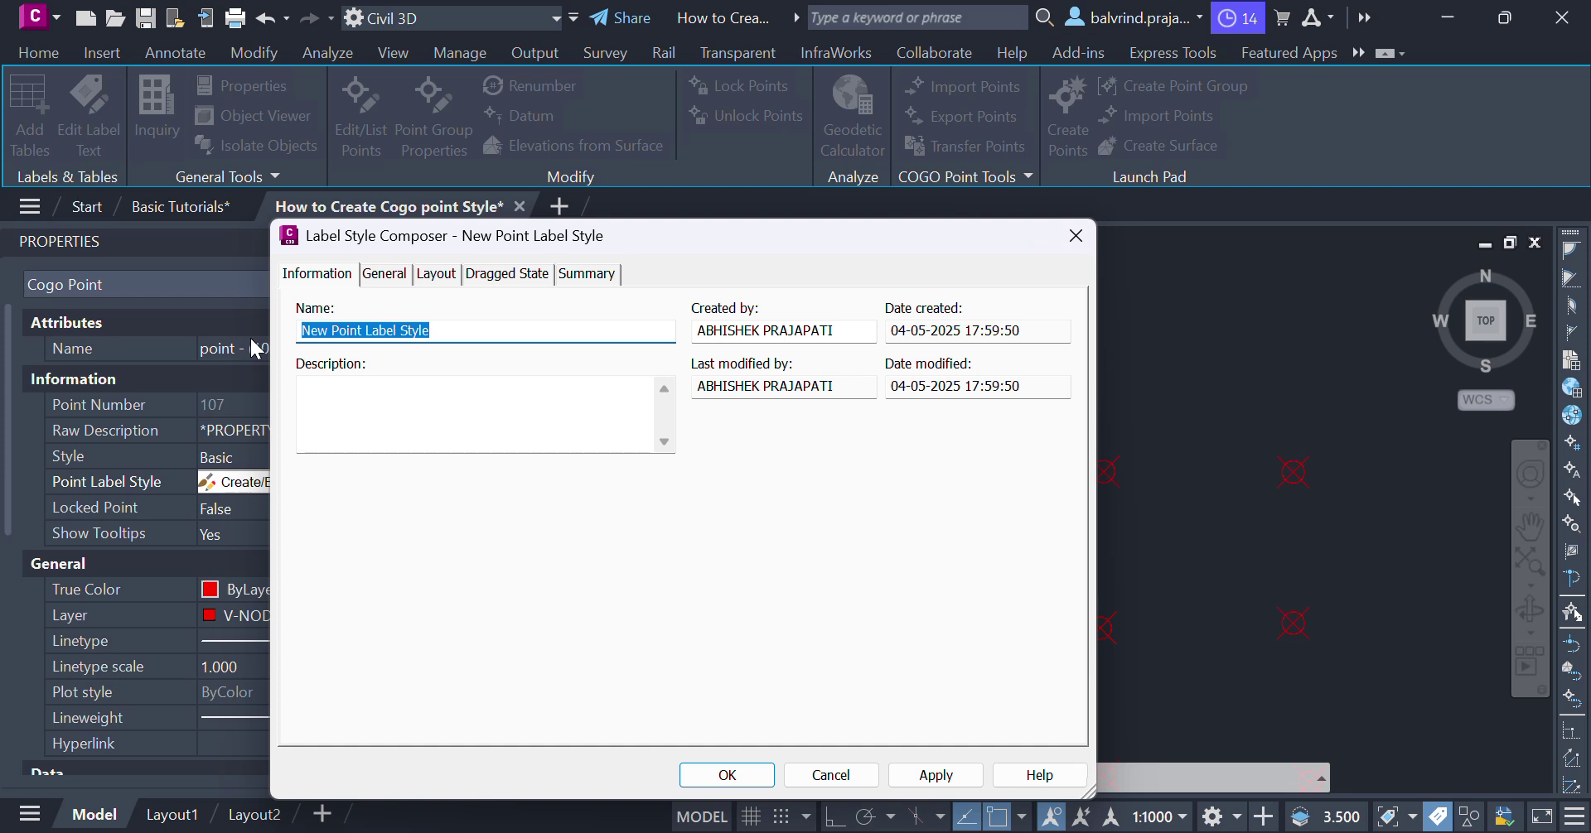
{"action": "type", "text": "RPB CAD HUB"}
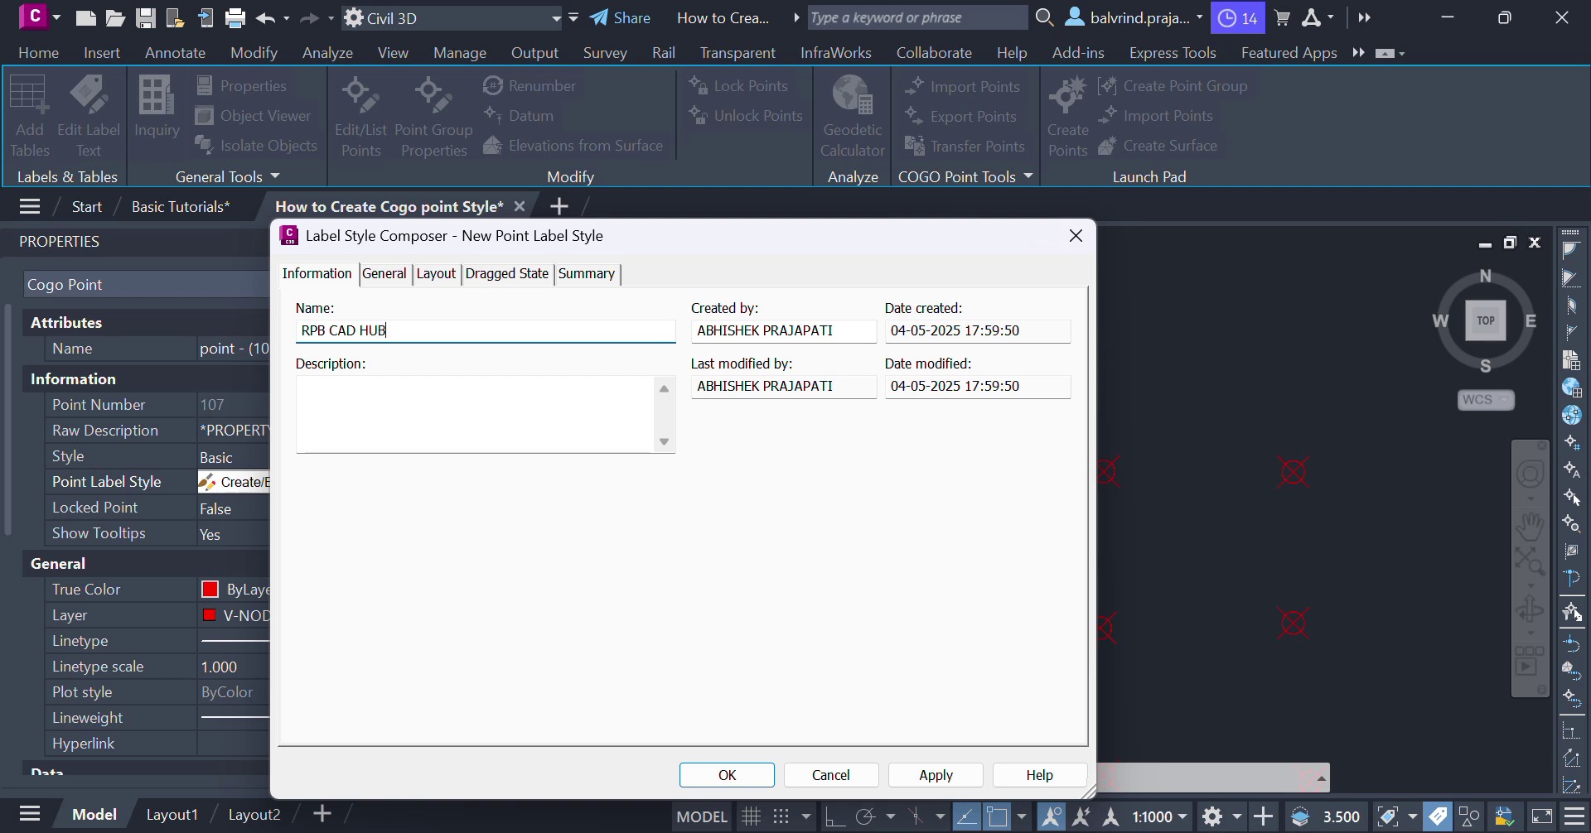
{"action": "left_click", "coordinate": [670, 40]}
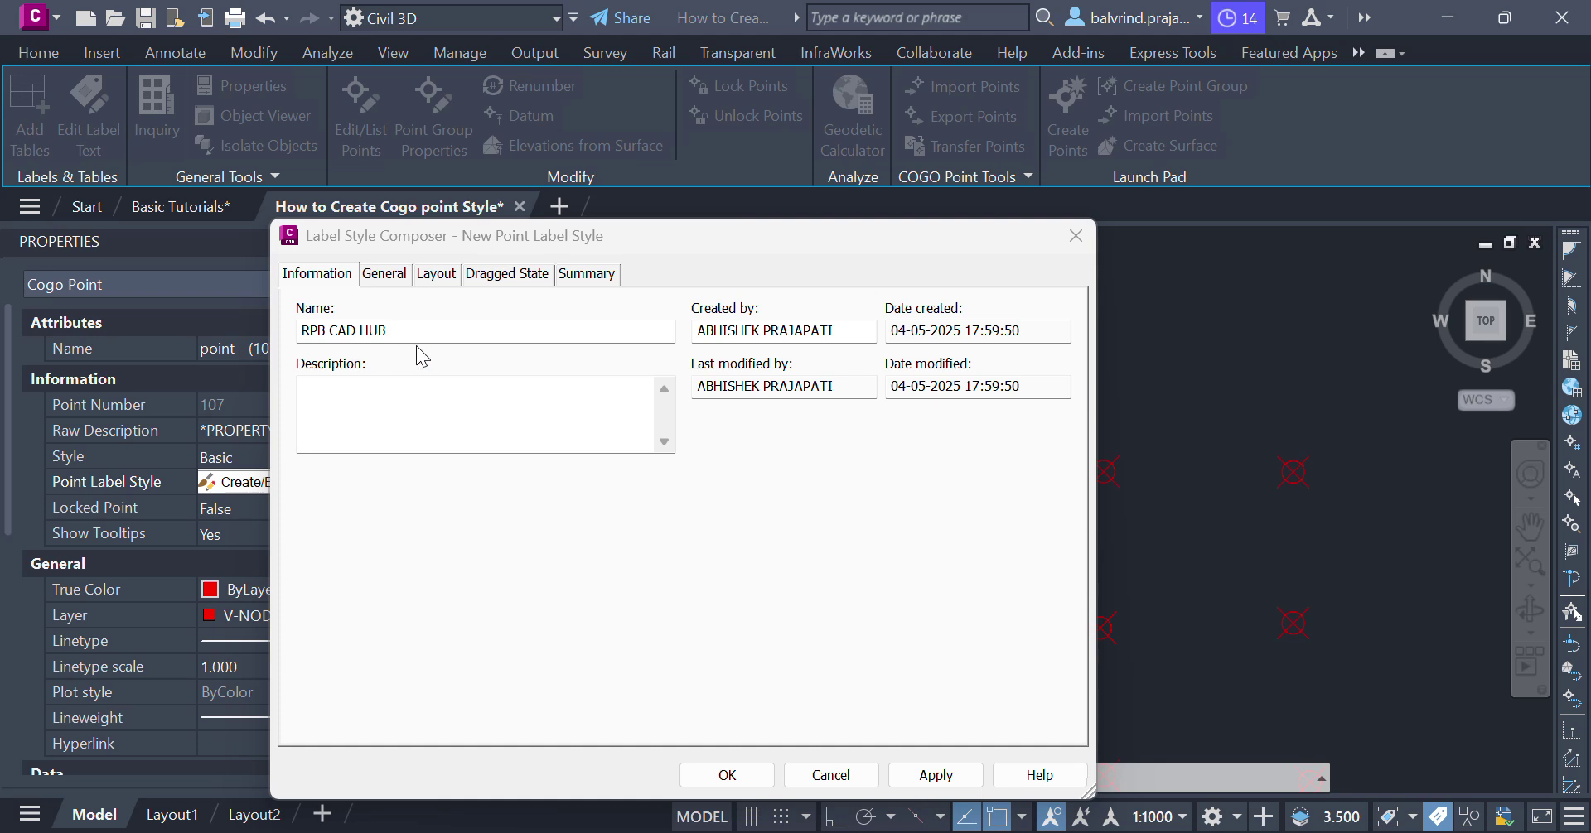
Delete the Point Number, Point Elevation and Point Description components from the new label style's layout
{"action": "left_click", "coordinate": [440, 281]}
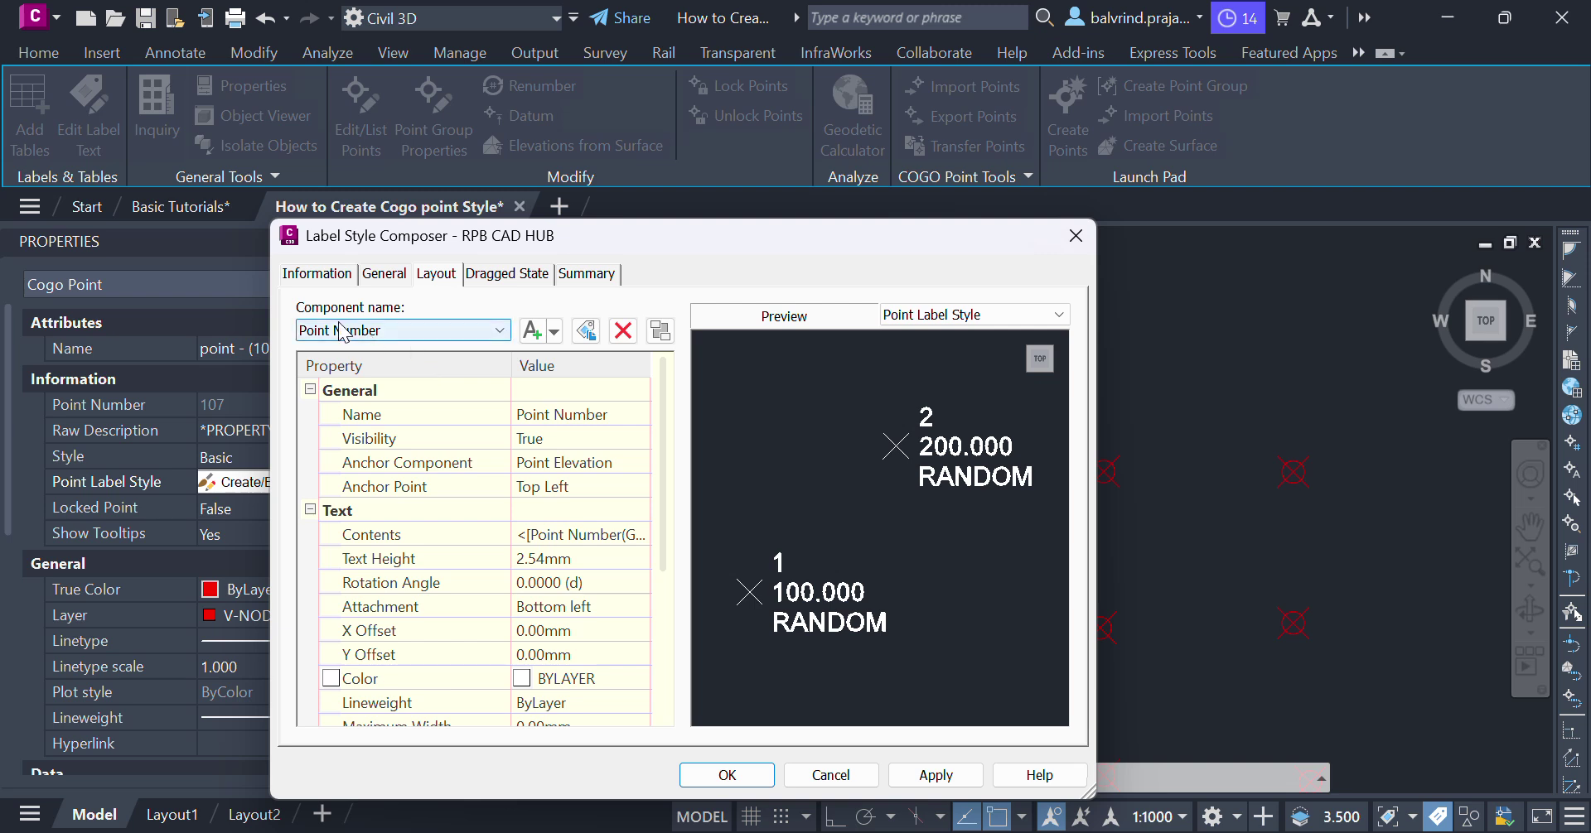
{"action": "left_click", "coordinate": [434, 331]}
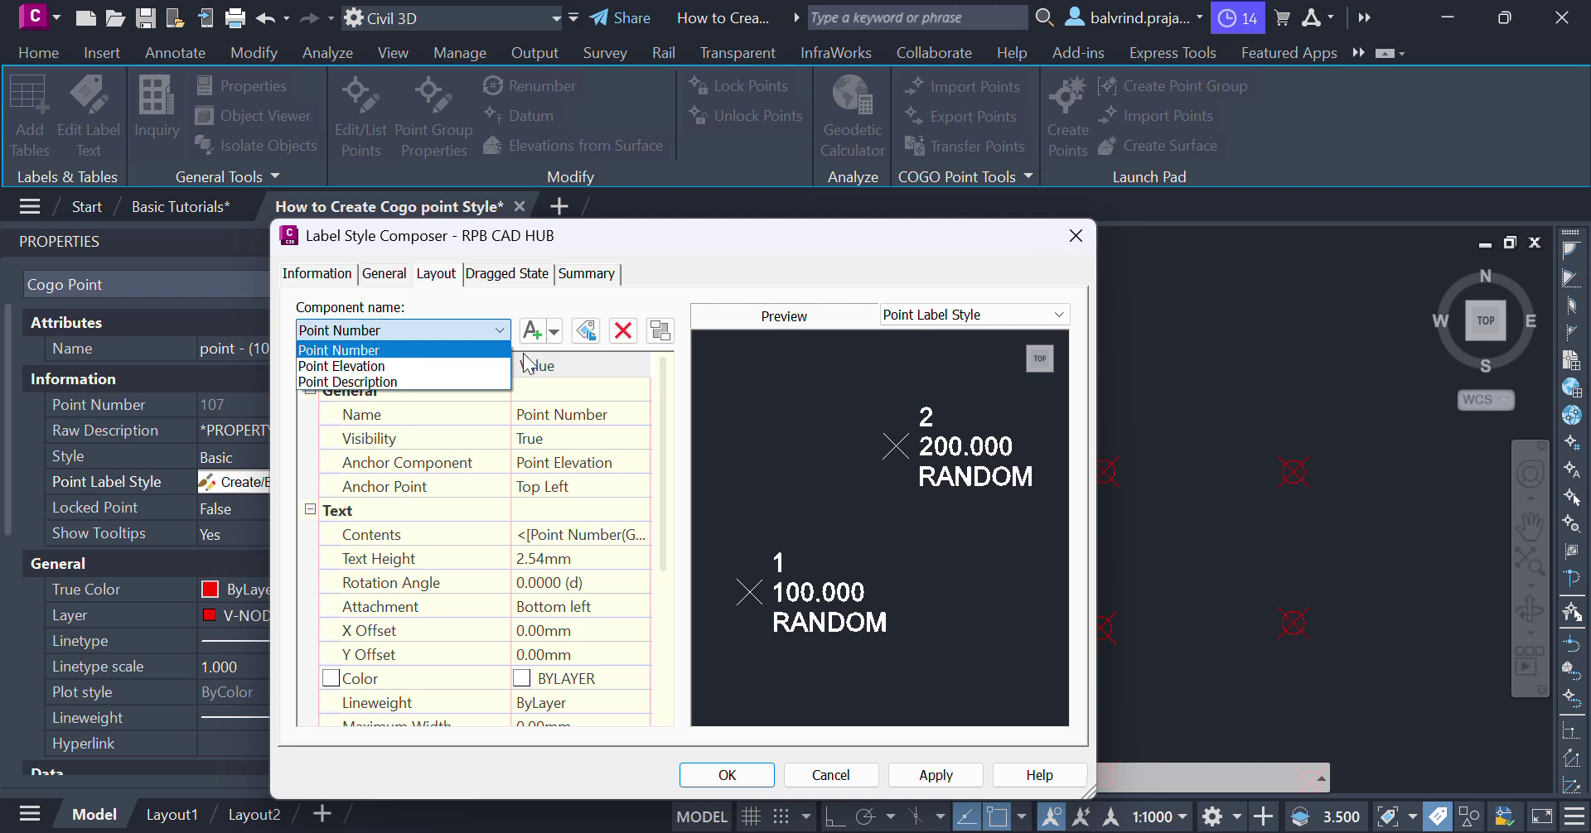
{"action": "left_click", "coordinate": [623, 336]}
{"action": "left_click", "coordinate": [623, 332]}
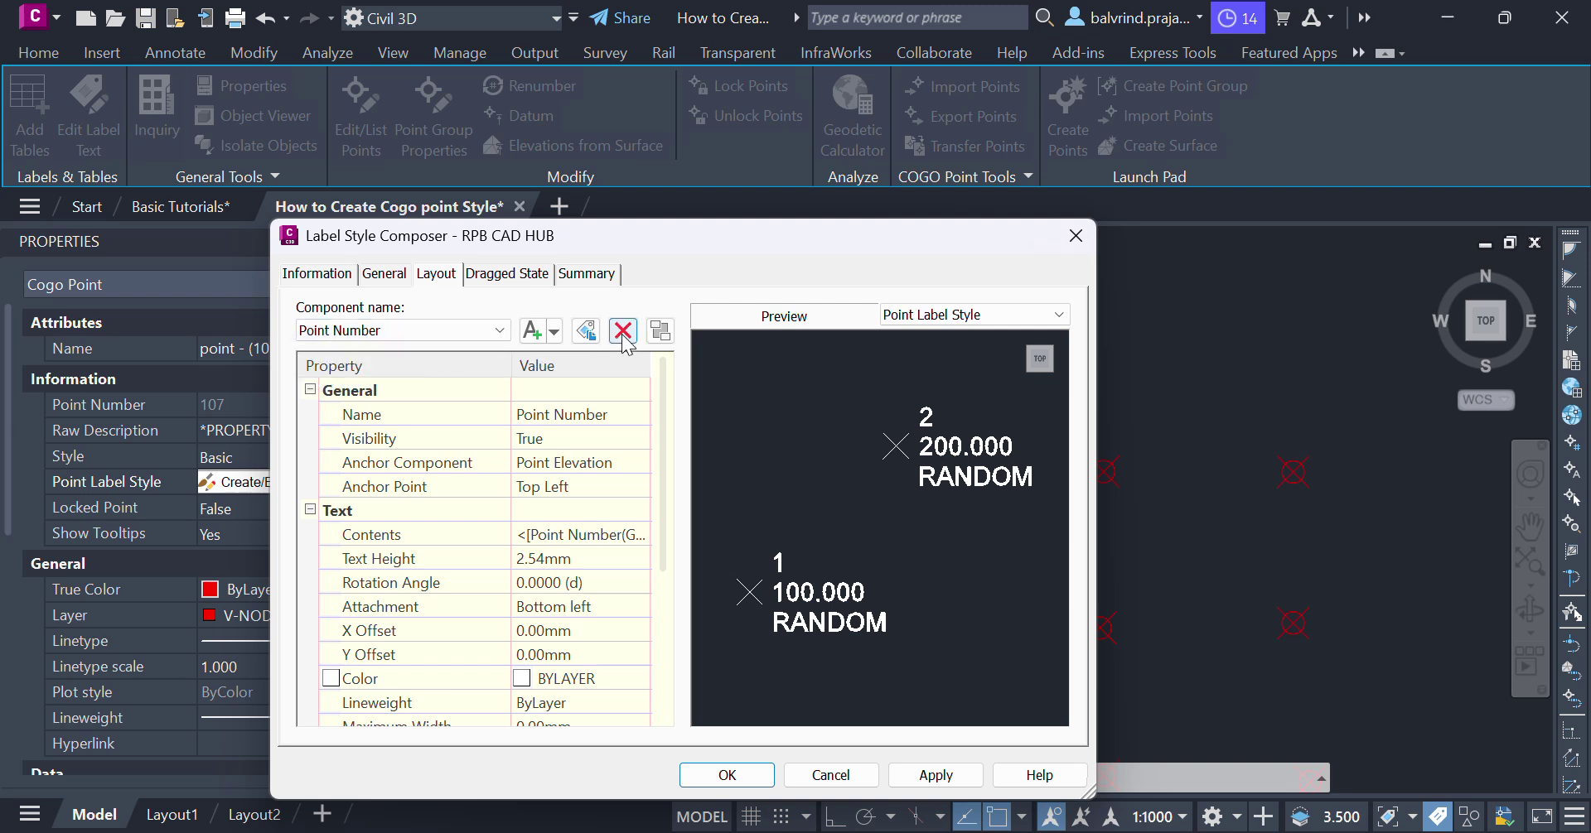
{"action": "left_click", "coordinate": [623, 331]}
{"action": "left_click", "coordinate": [623, 331]}
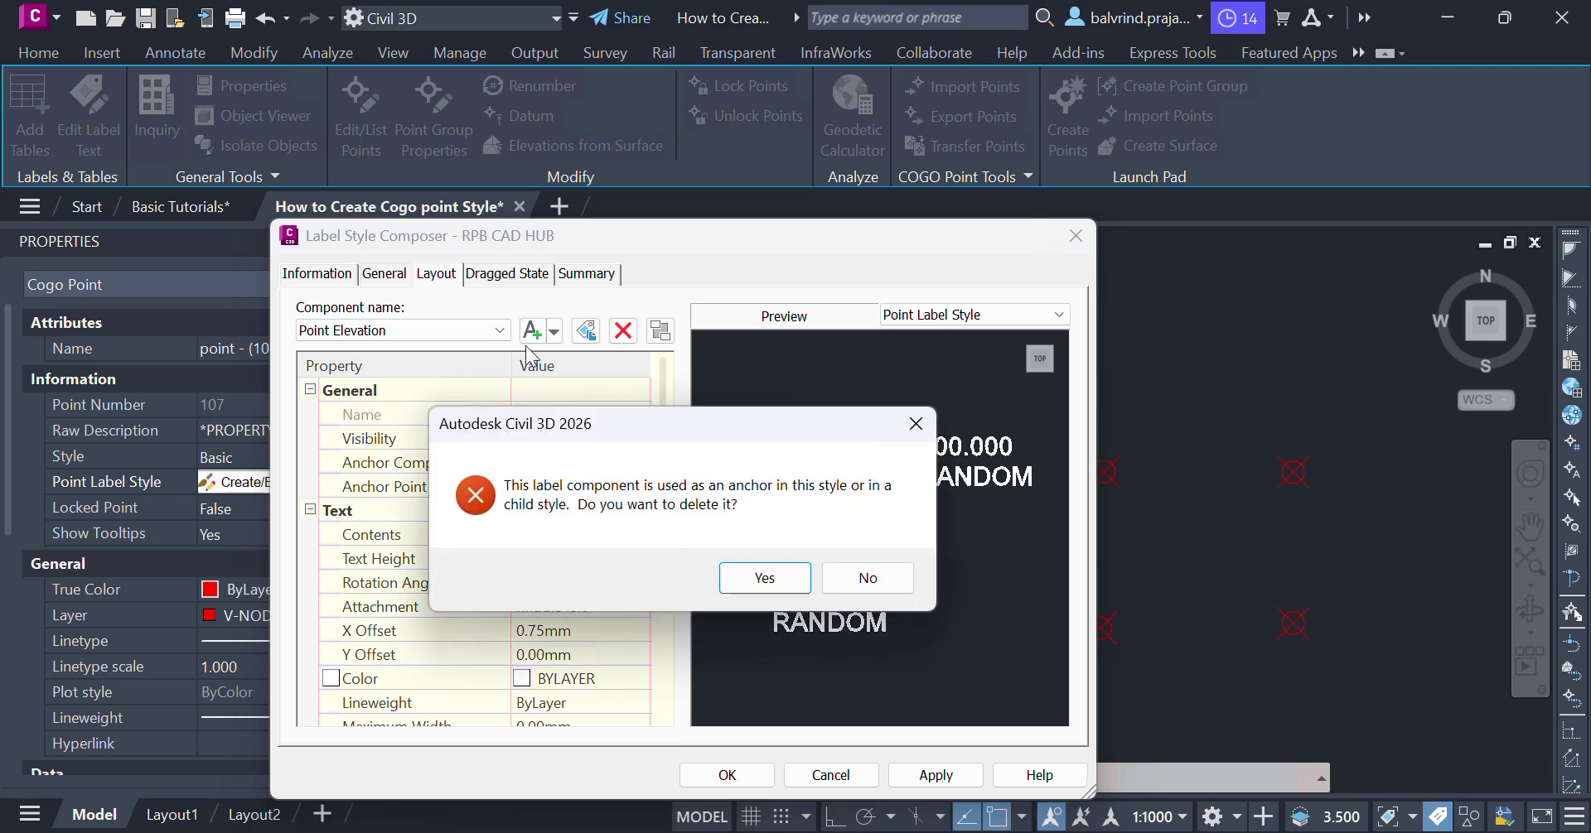
{"action": "left_click", "coordinate": [734, 578]}
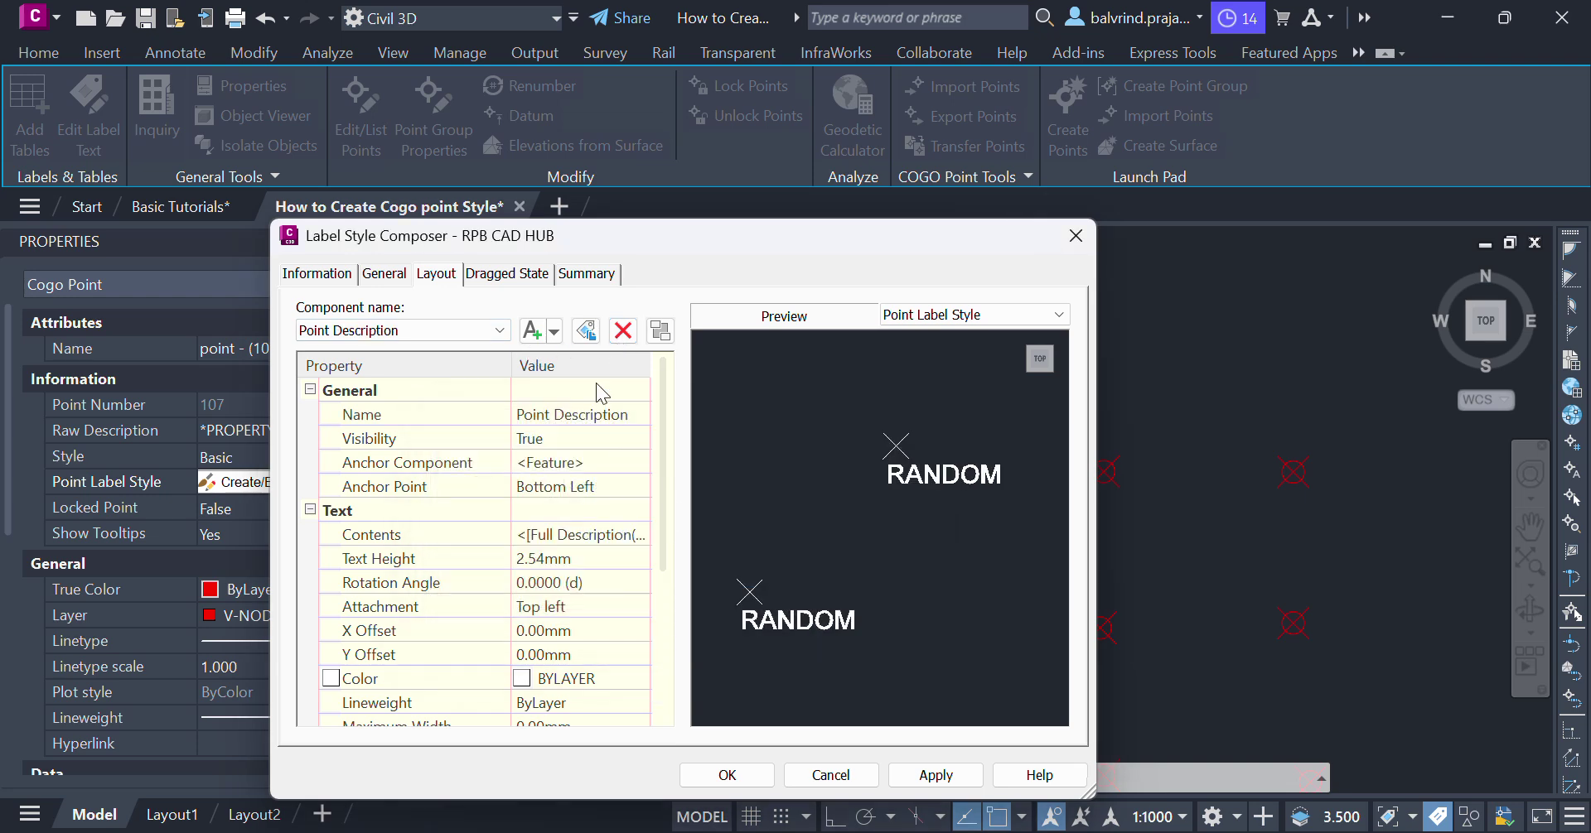
{"action": "left_click", "coordinate": [623, 332]}
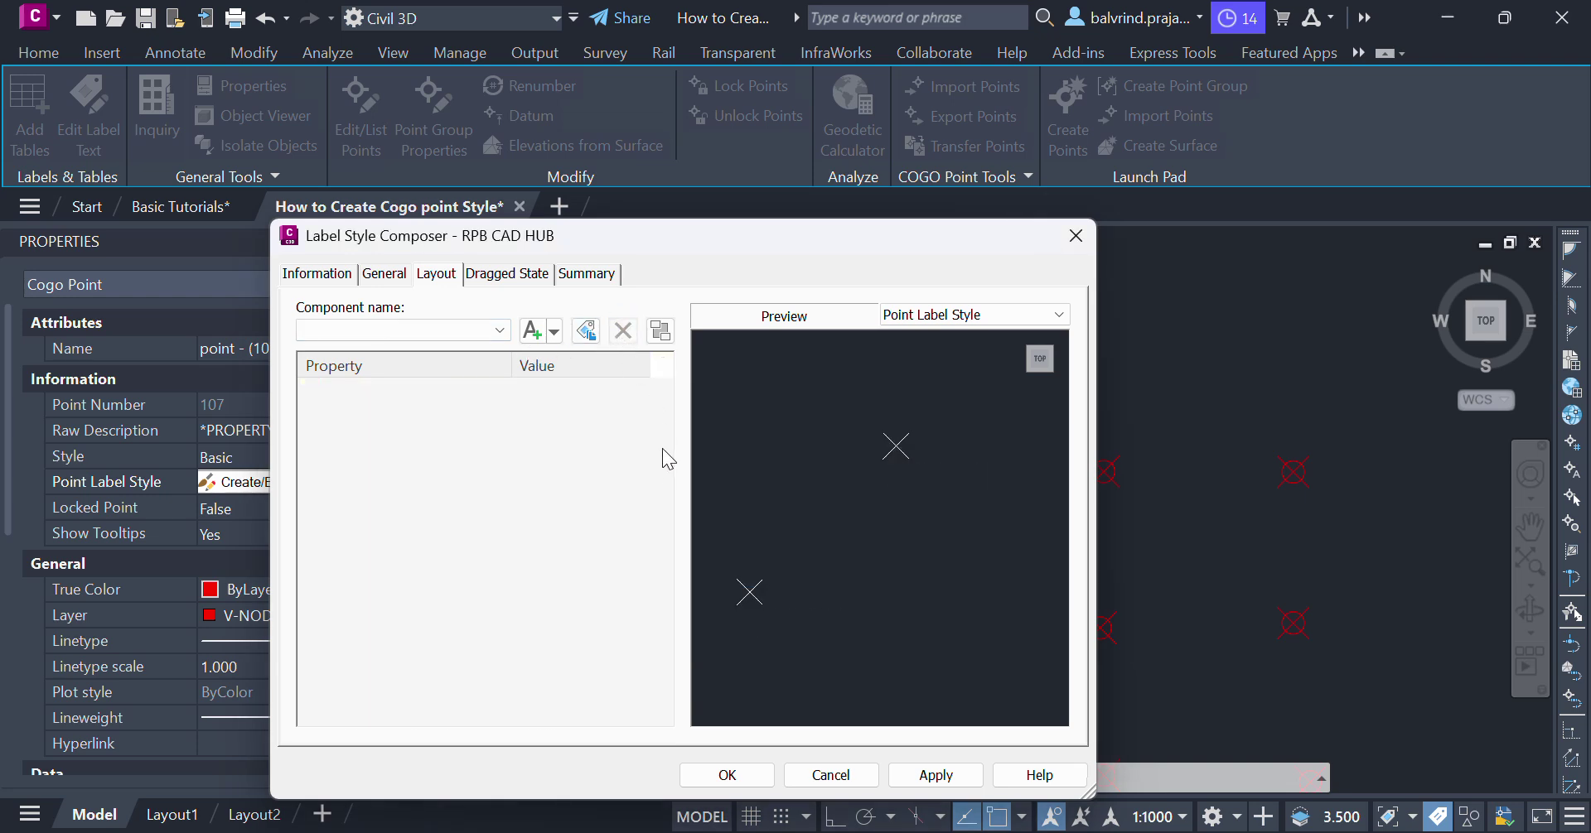
Add a text component to the label style's layout and clear its default Label Text contents
{"action": "left_click", "coordinate": [534, 332]}
{"action": "left_click", "coordinate": [394, 330]}
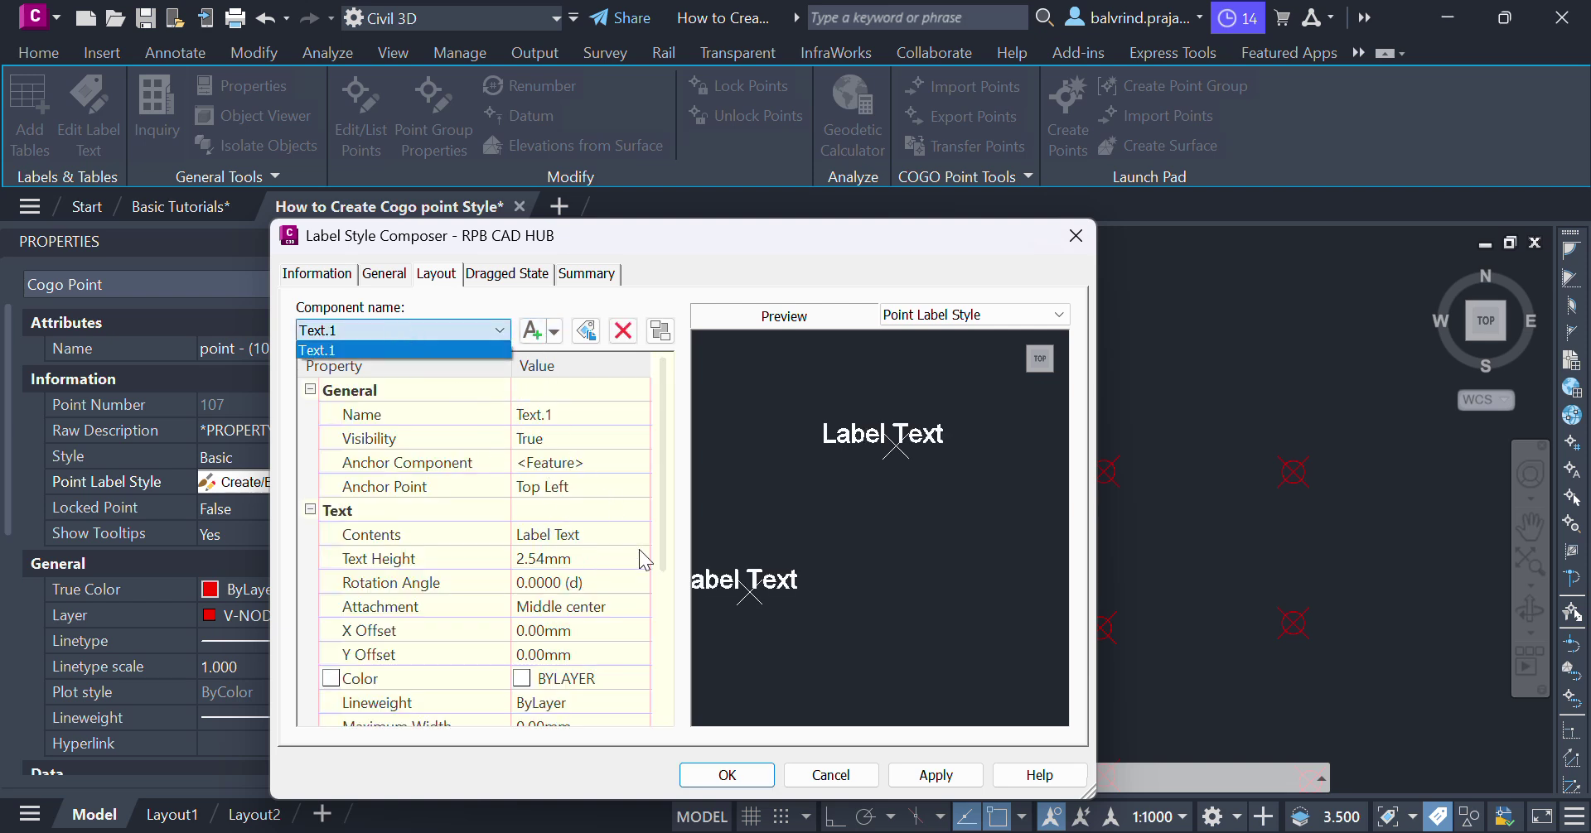
{"action": "left_click", "coordinate": [617, 558]}
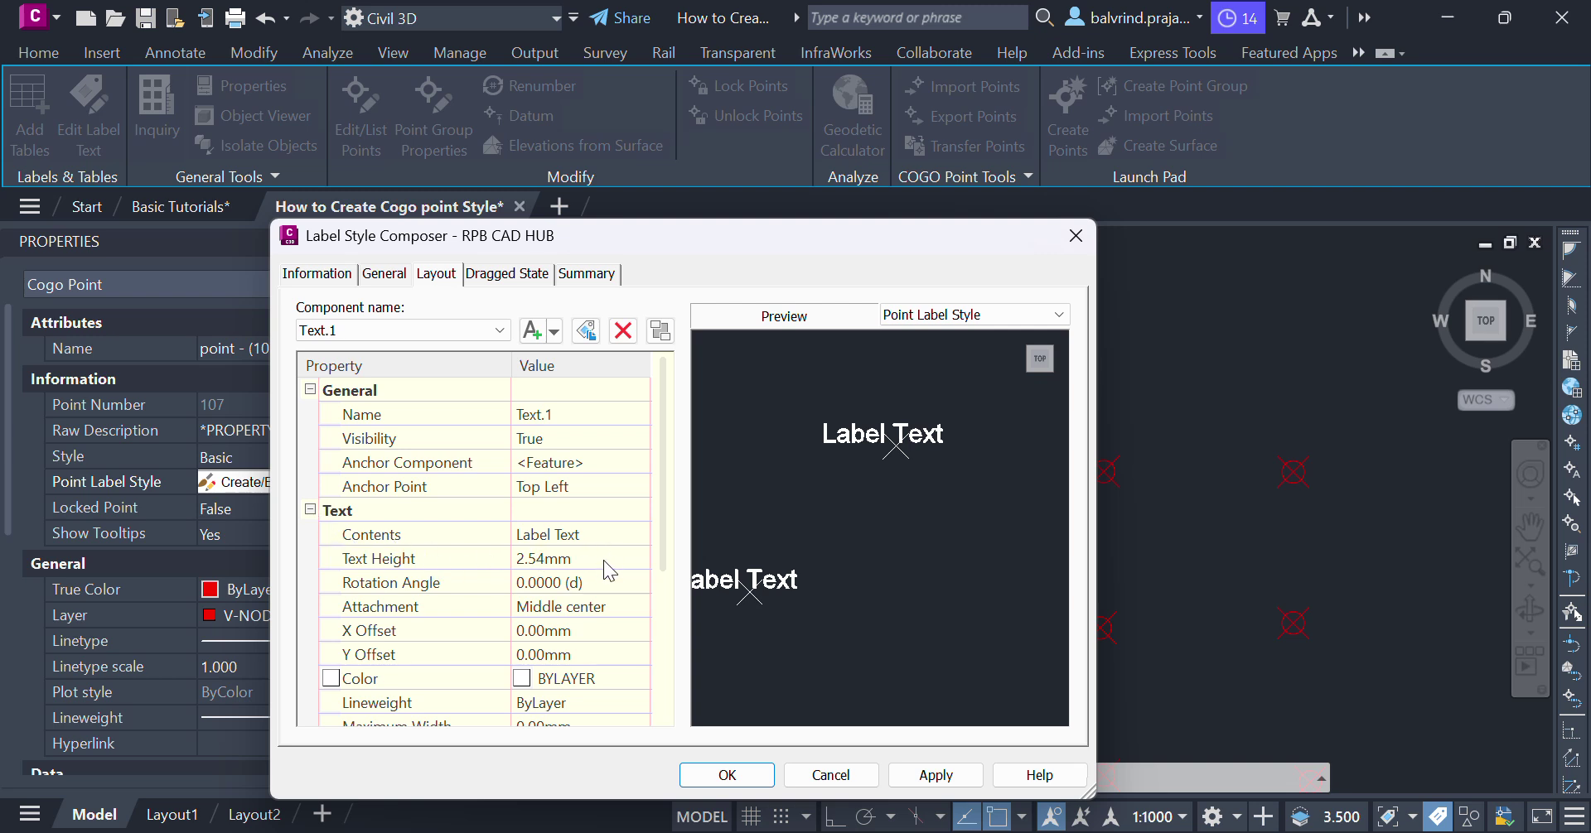
{"action": "left_click", "coordinate": [581, 539]}
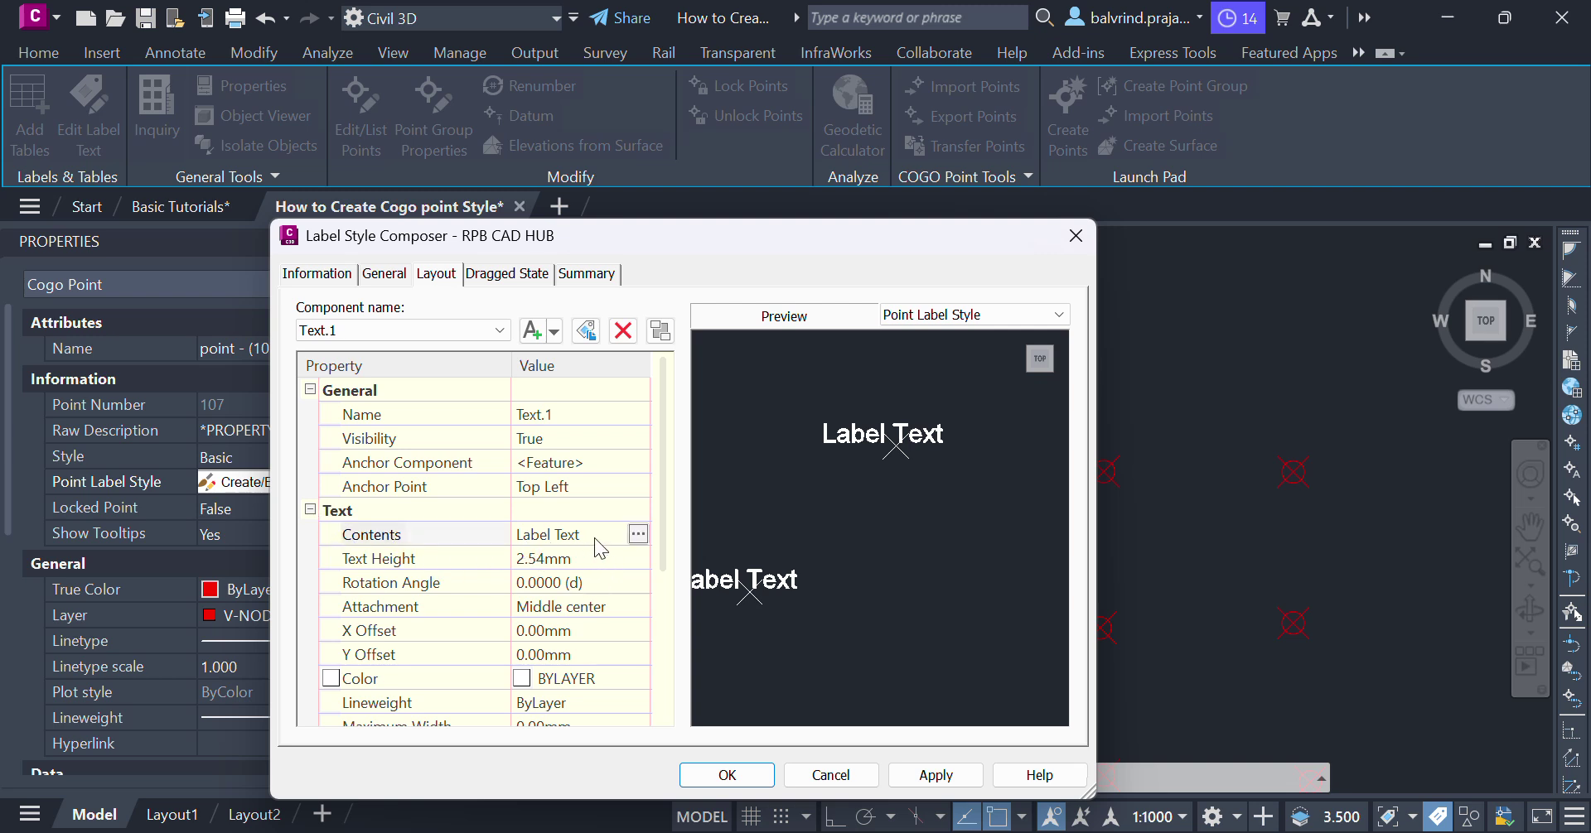
{"action": "left_click", "coordinate": [638, 536]}
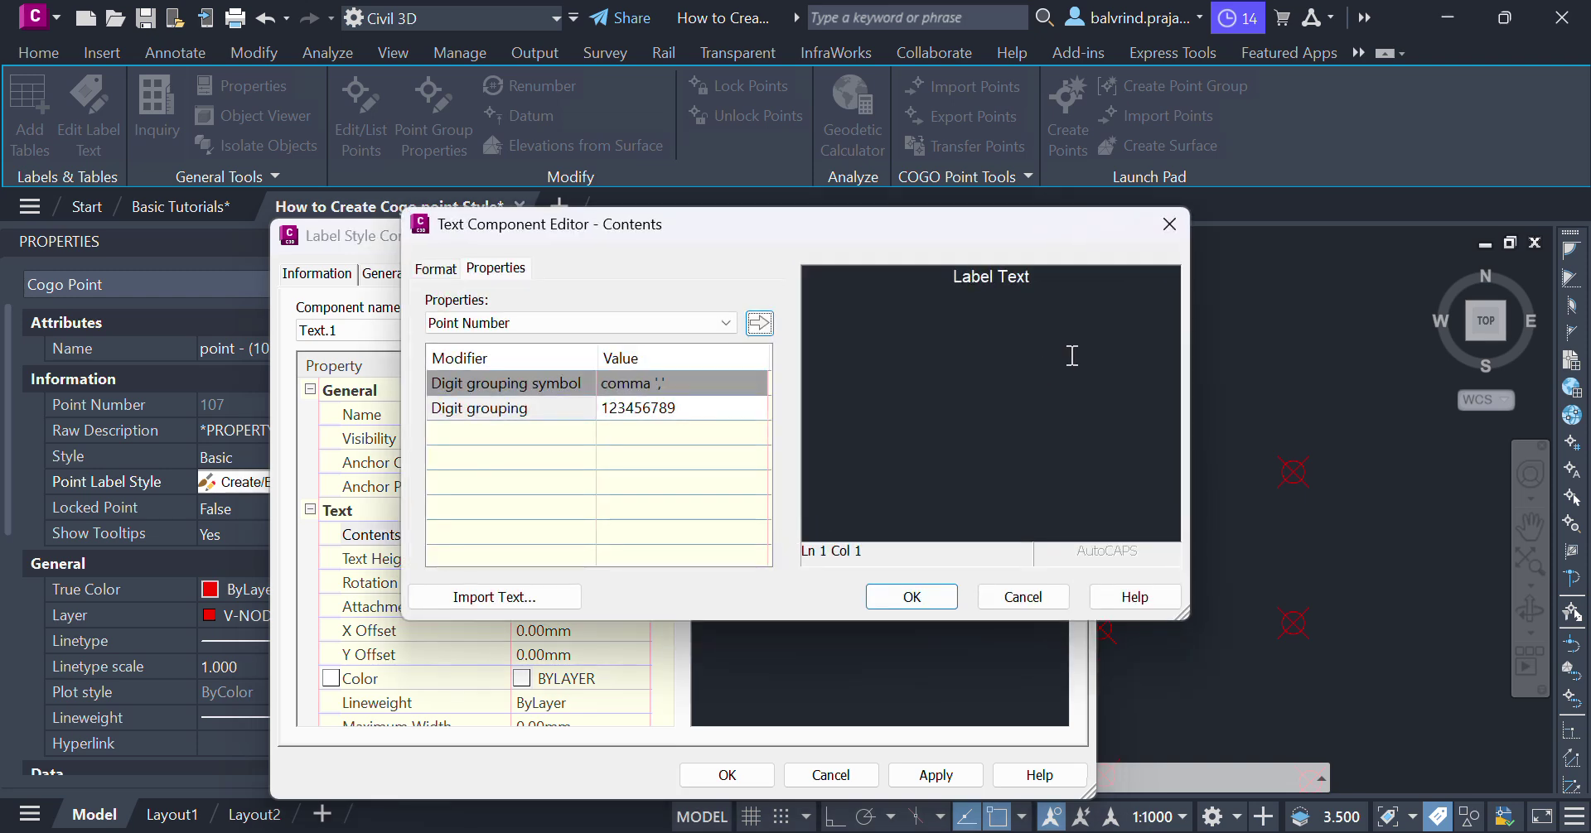
{"action": "key", "text": "ctrl+a"}
{"action": "key", "text": "Delete"}
Format the text component's contents with the Arial font and the color Yellow
{"action": "left_click", "coordinate": [534, 323]}
{"action": "left_click", "coordinate": [528, 320]}
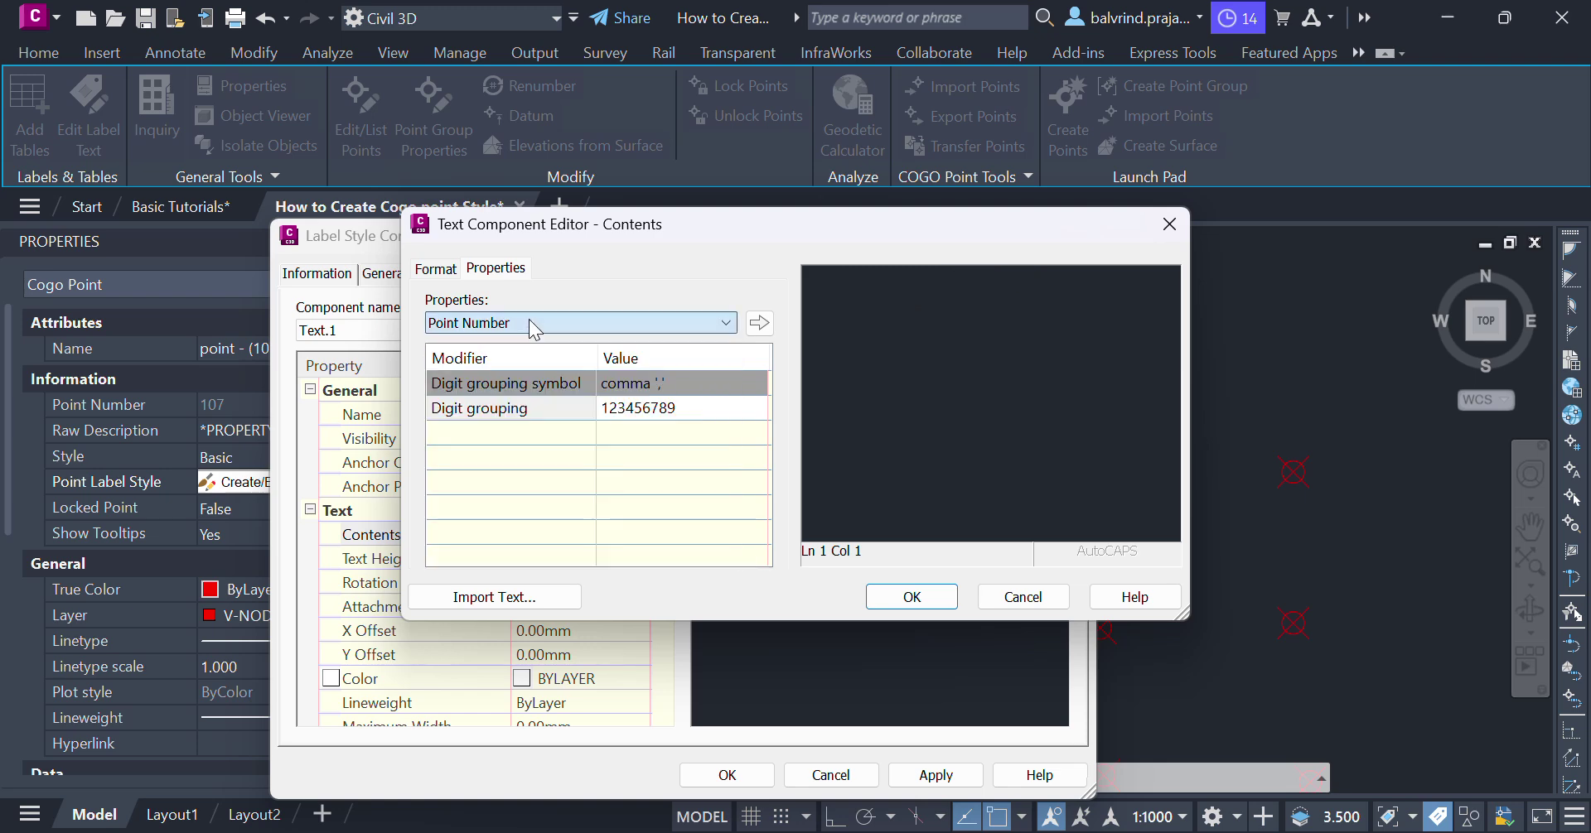
{"action": "left_click", "coordinate": [437, 269]}
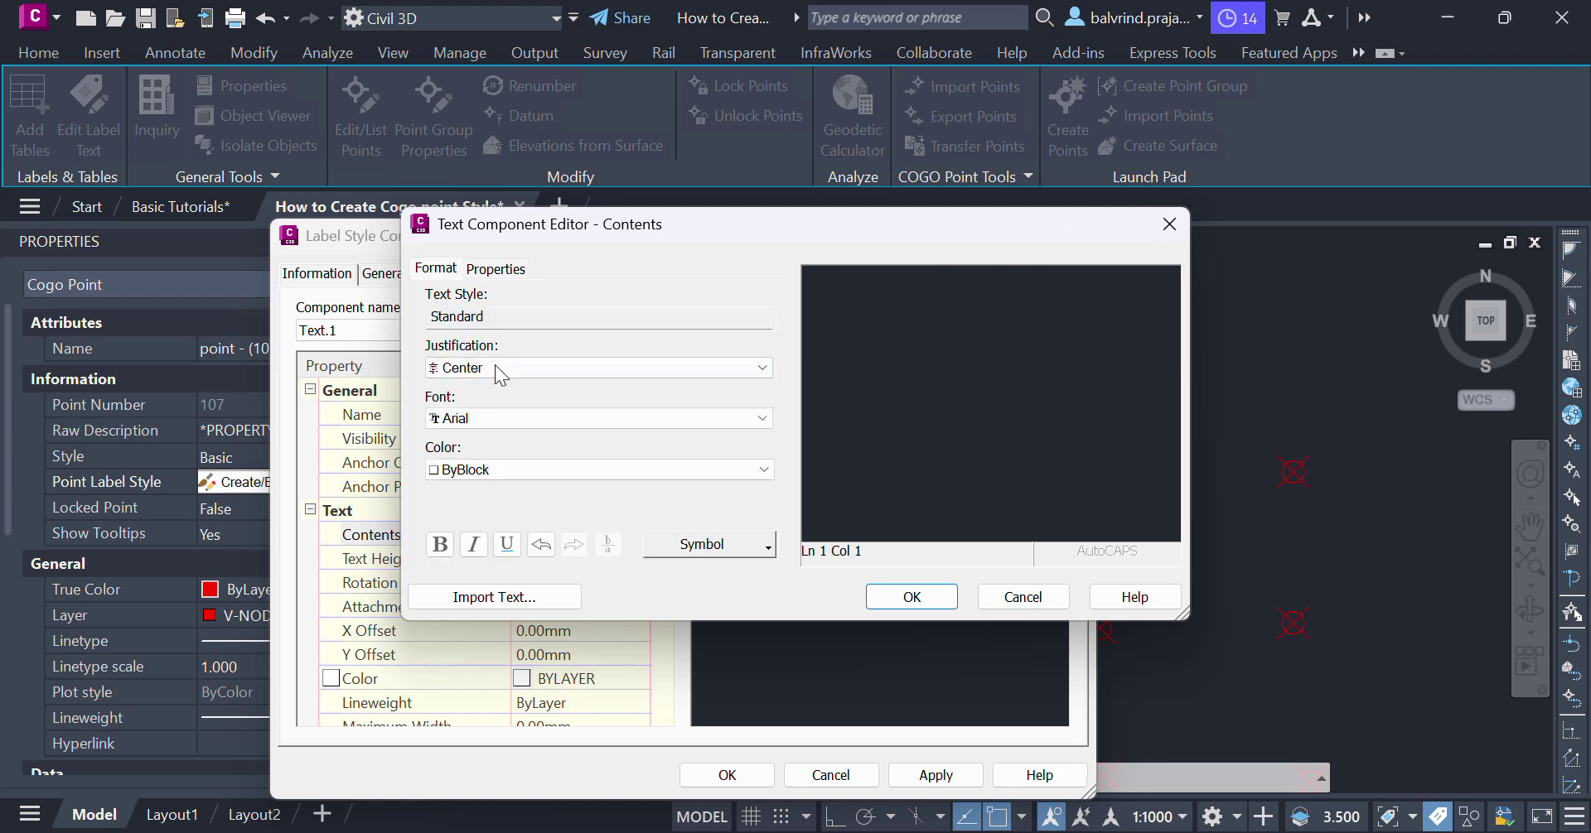
{"action": "left_click", "coordinate": [494, 412]}
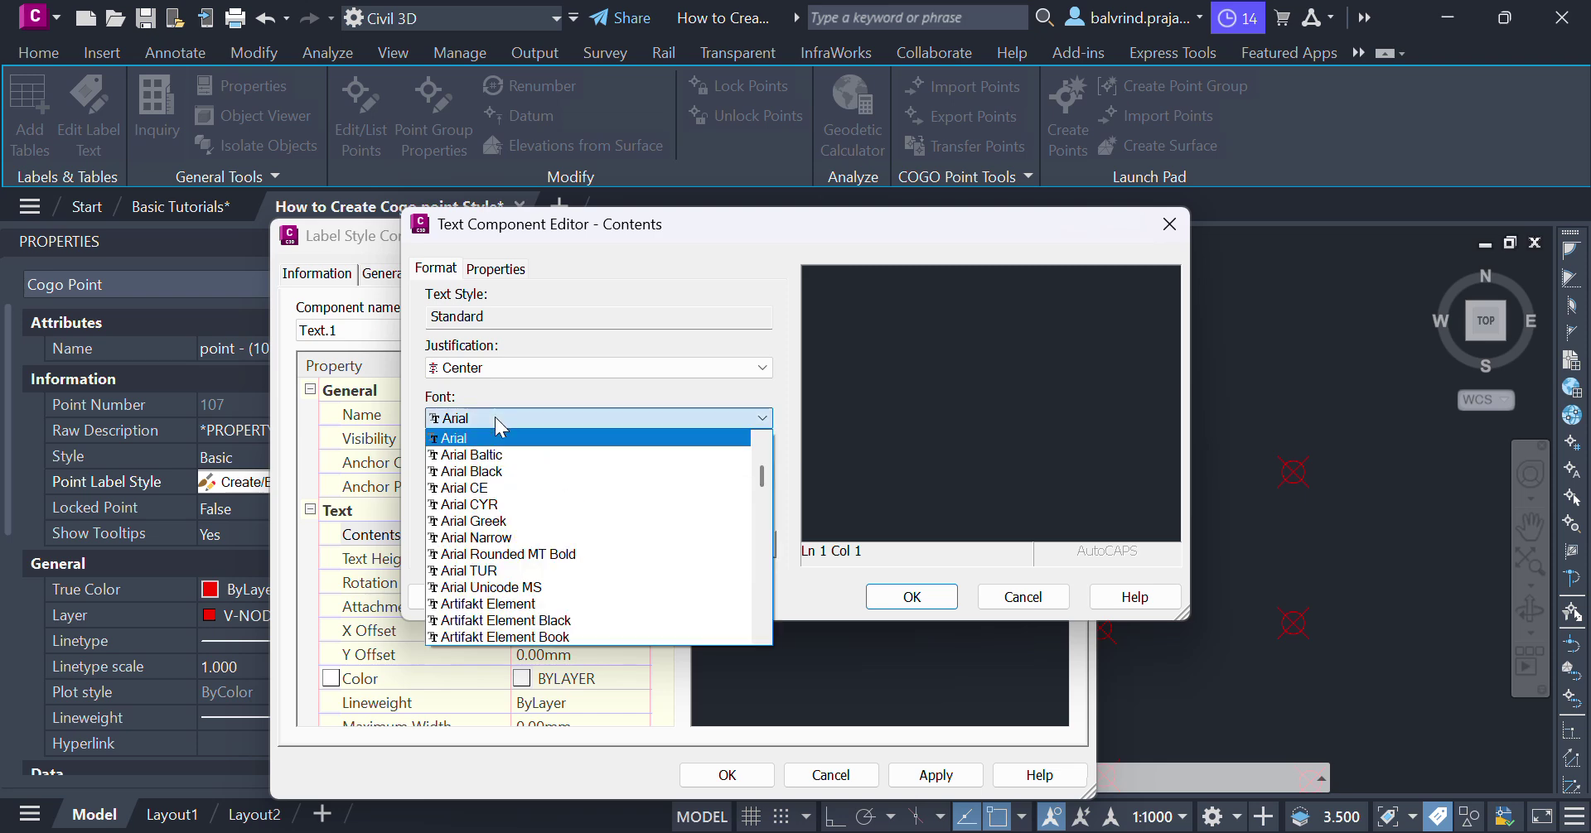
{"action": "left_click", "coordinate": [466, 435]}
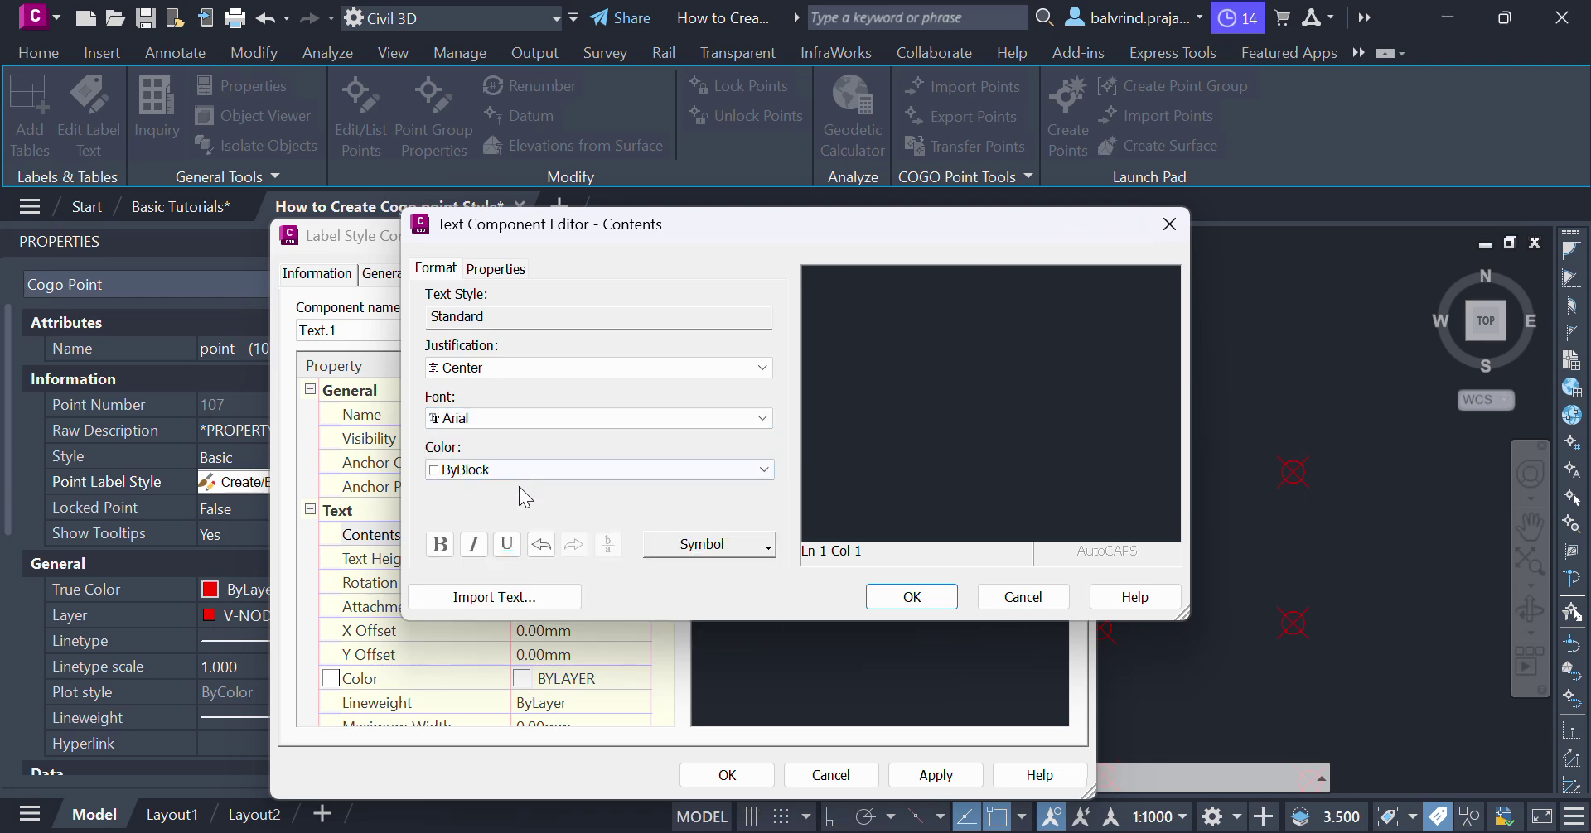
{"action": "left_click", "coordinate": [484, 467]}
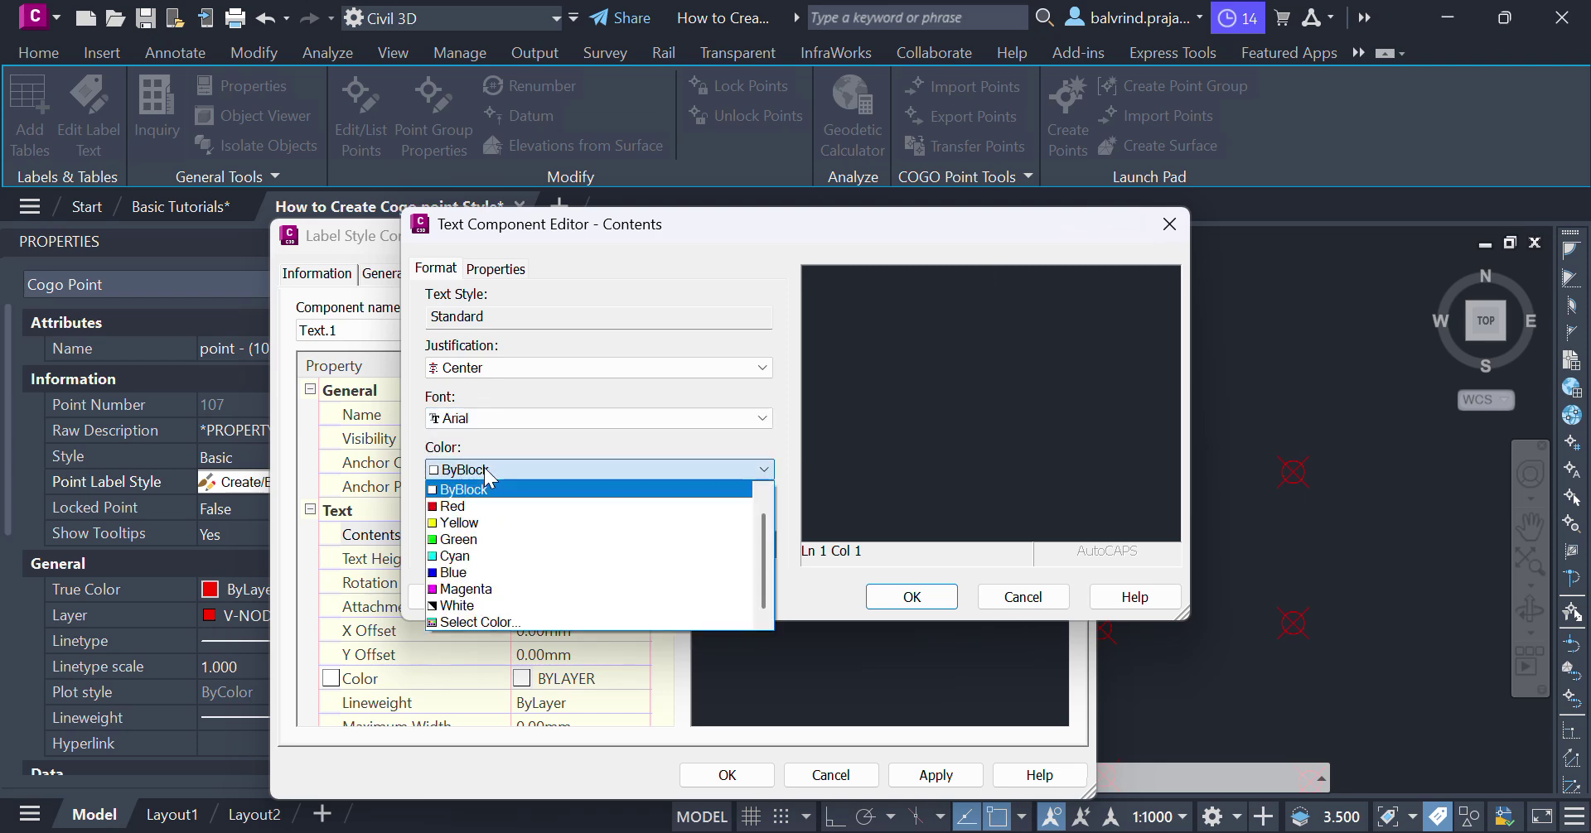
{"action": "left_click", "coordinate": [479, 519]}
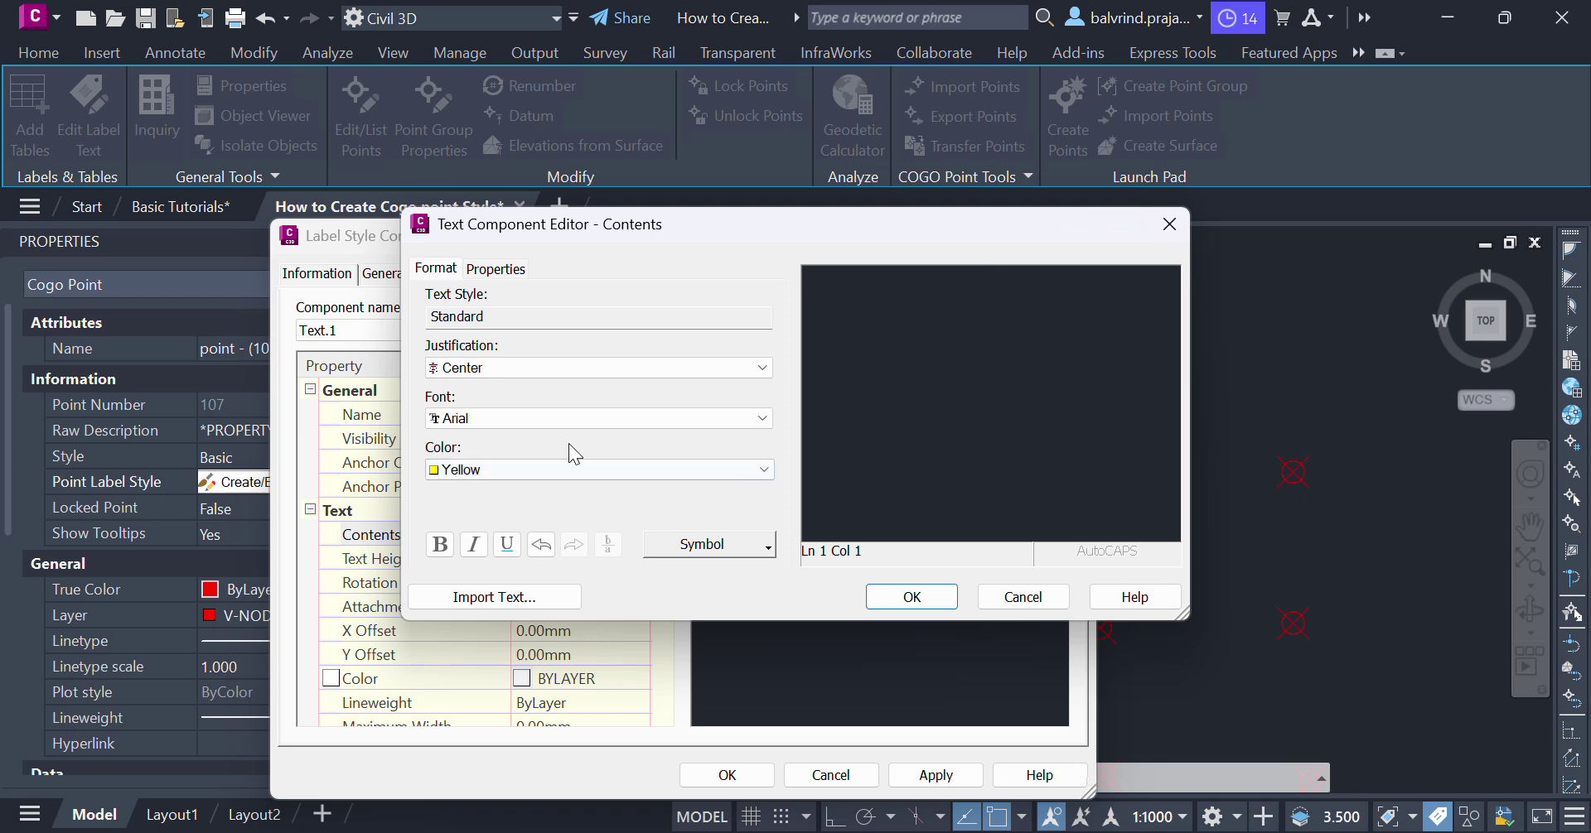
Insert the Easting property with 0.001 precision into the text component's contents
{"action": "left_click", "coordinate": [501, 270]}
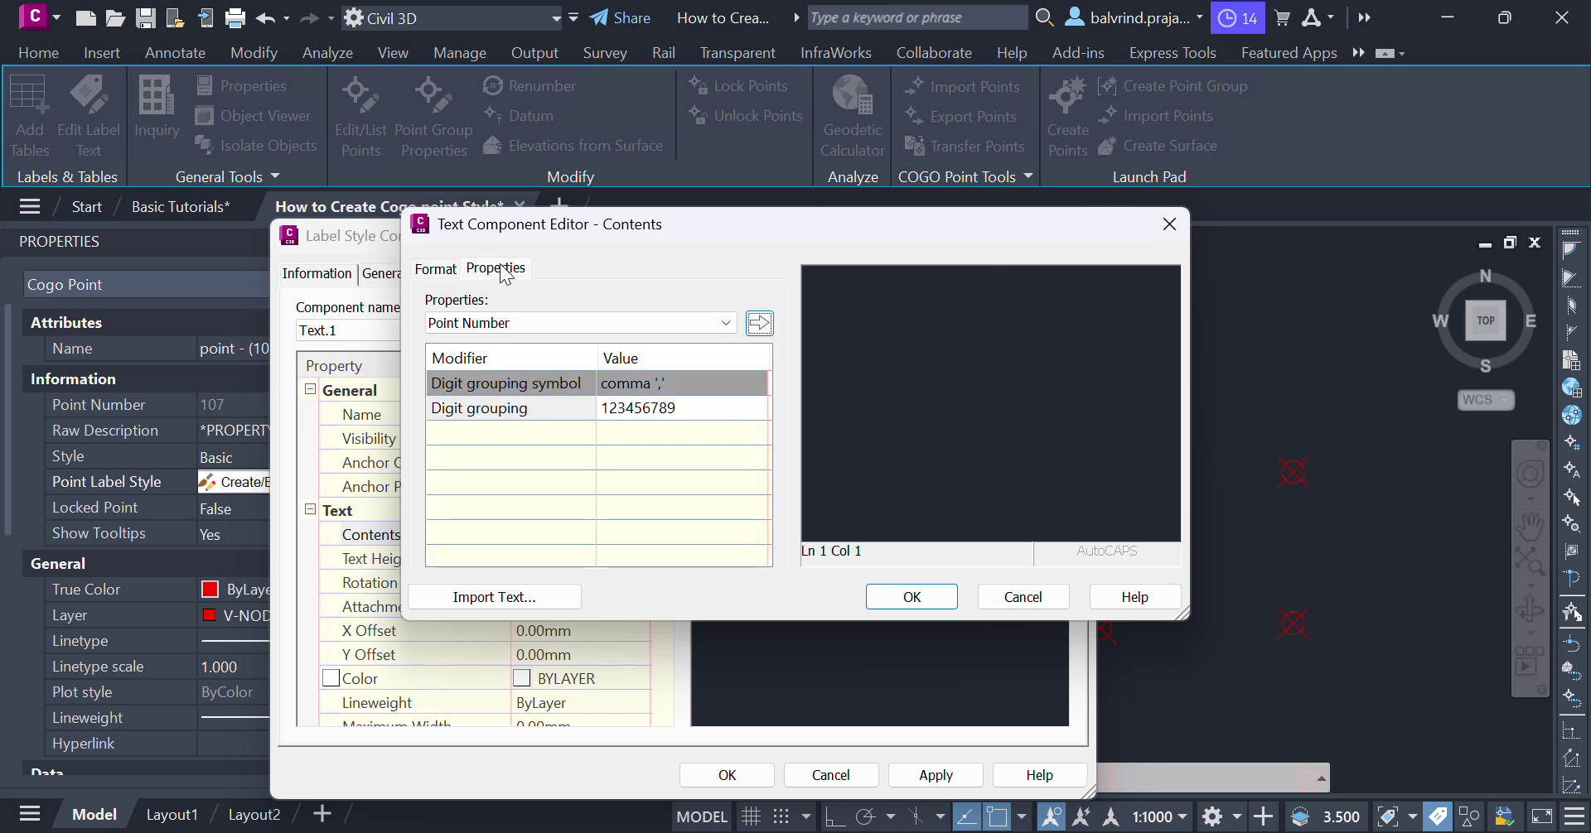
{"action": "left_click", "coordinate": [530, 323]}
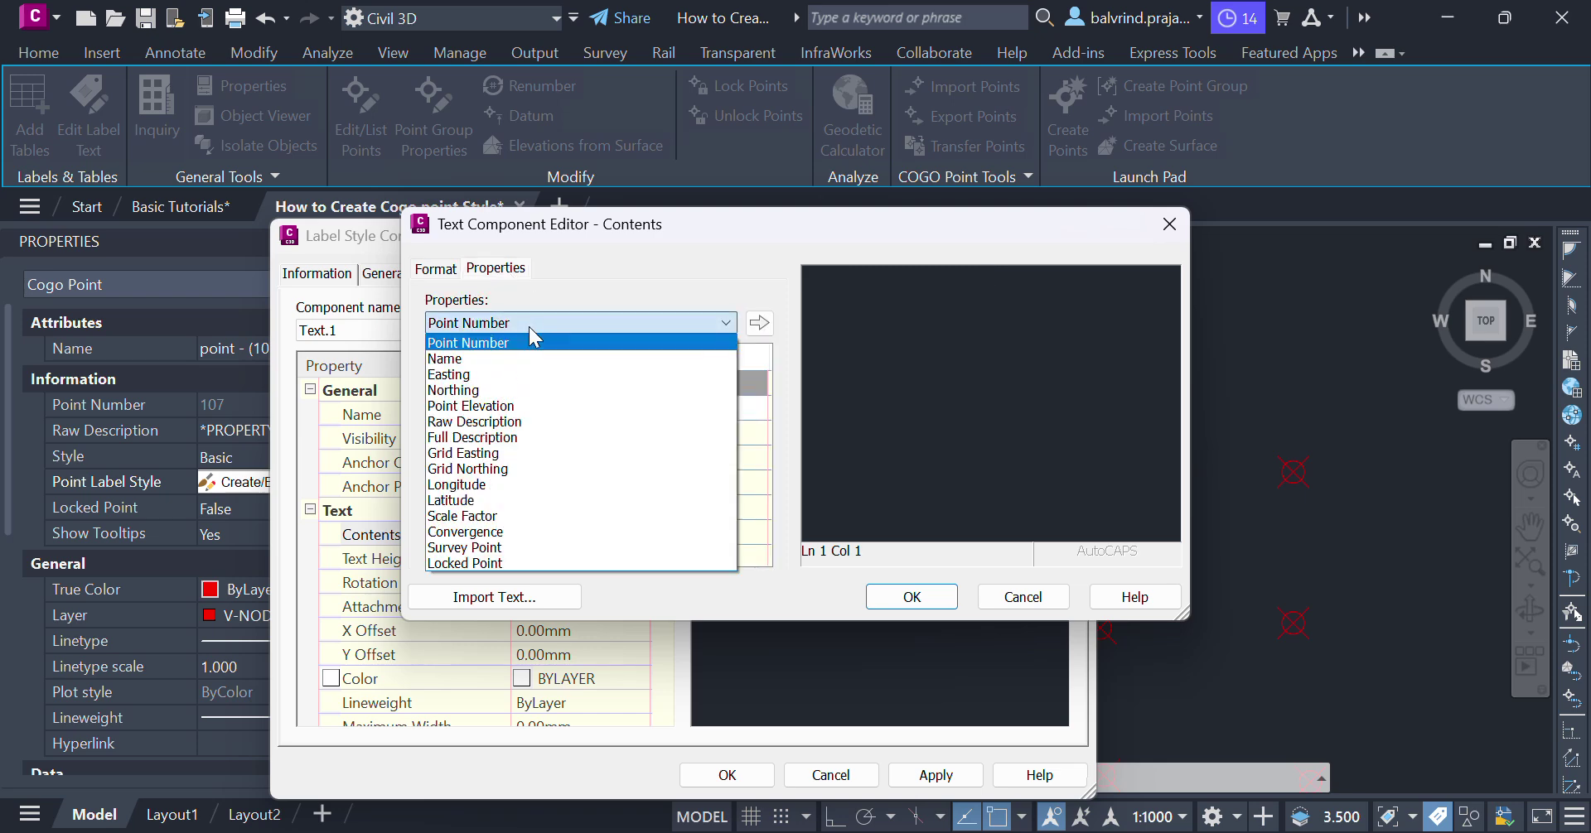
{"action": "left_click", "coordinate": [476, 373]}
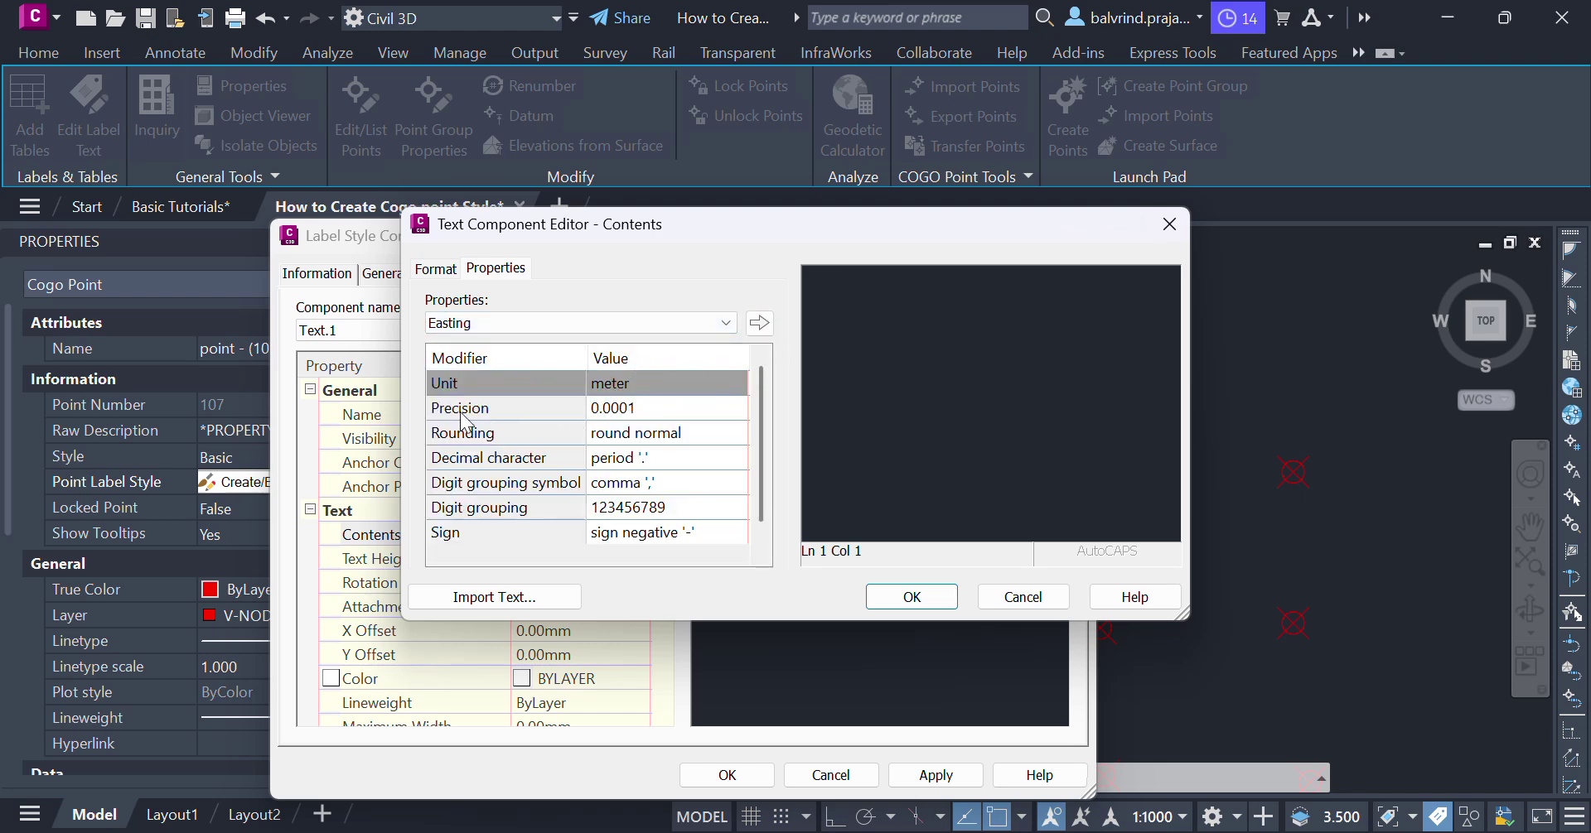
{"action": "left_click", "coordinate": [675, 410]}
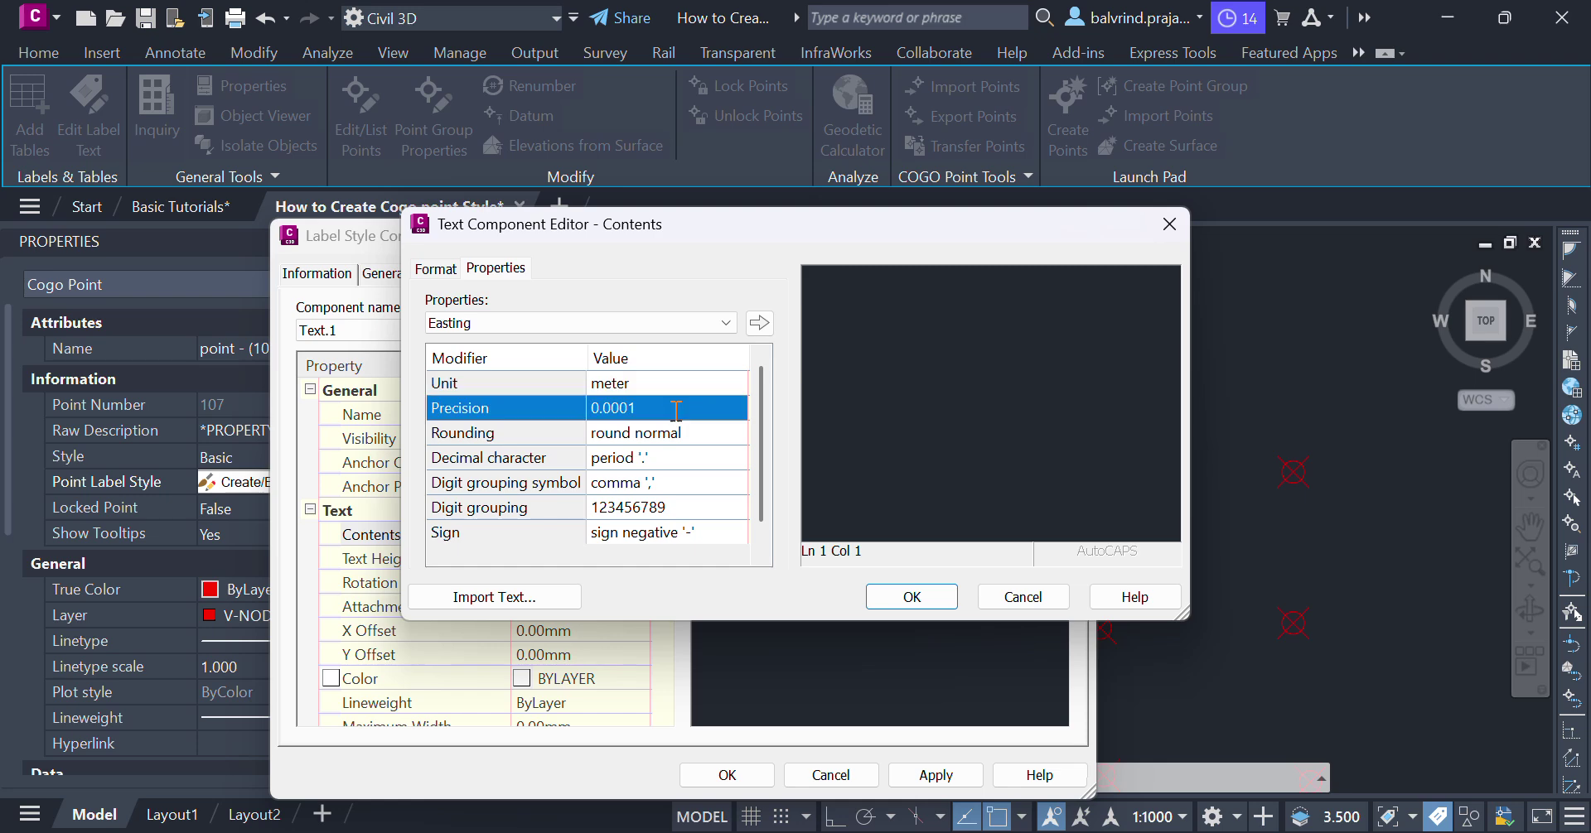
{"action": "left_click", "coordinate": [676, 408]}
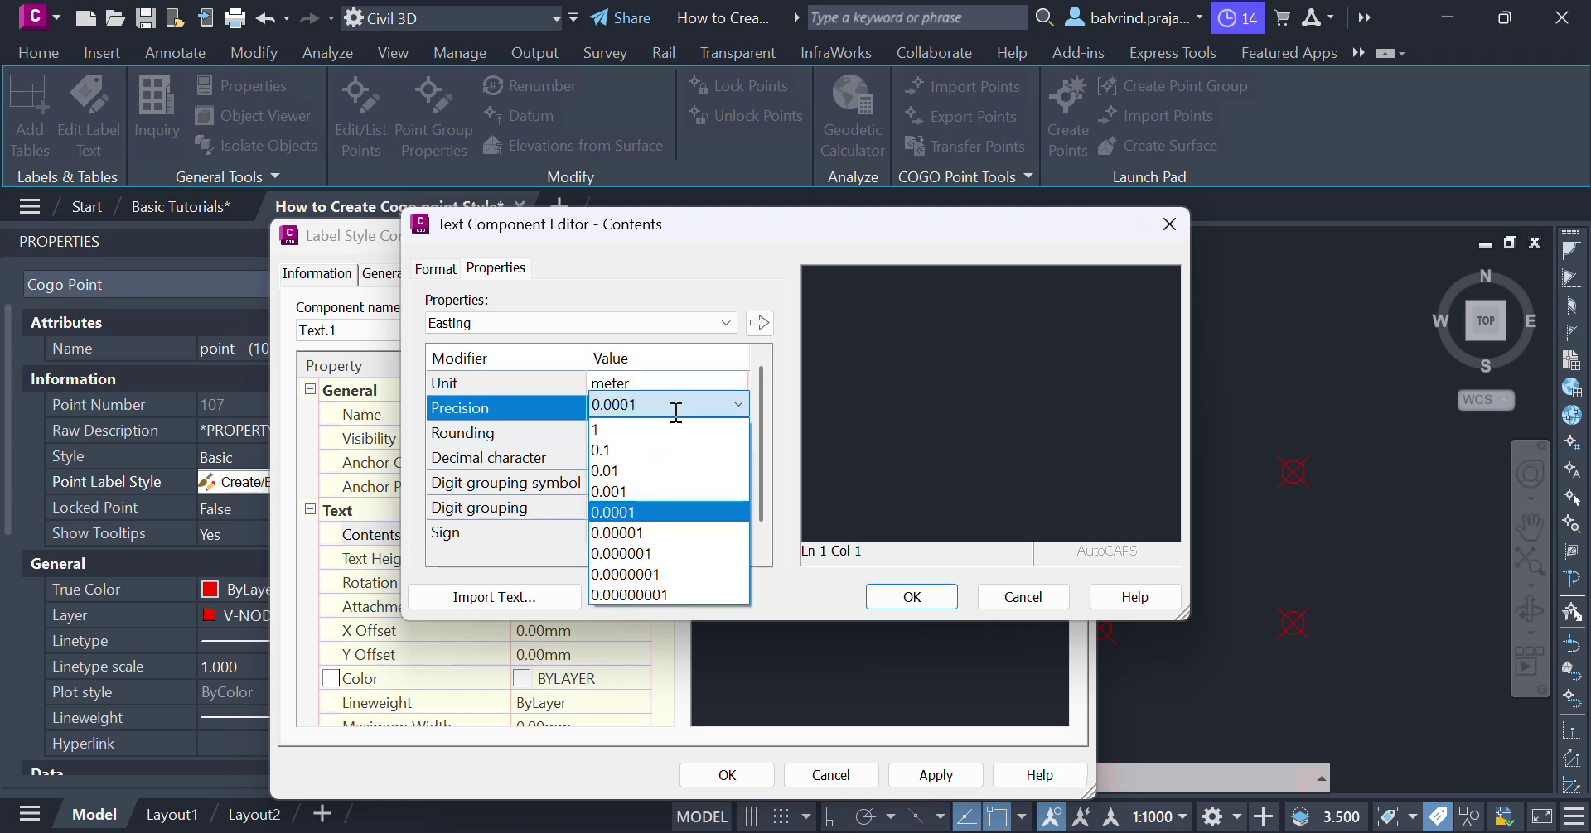
{"action": "left_click", "coordinate": [654, 492]}
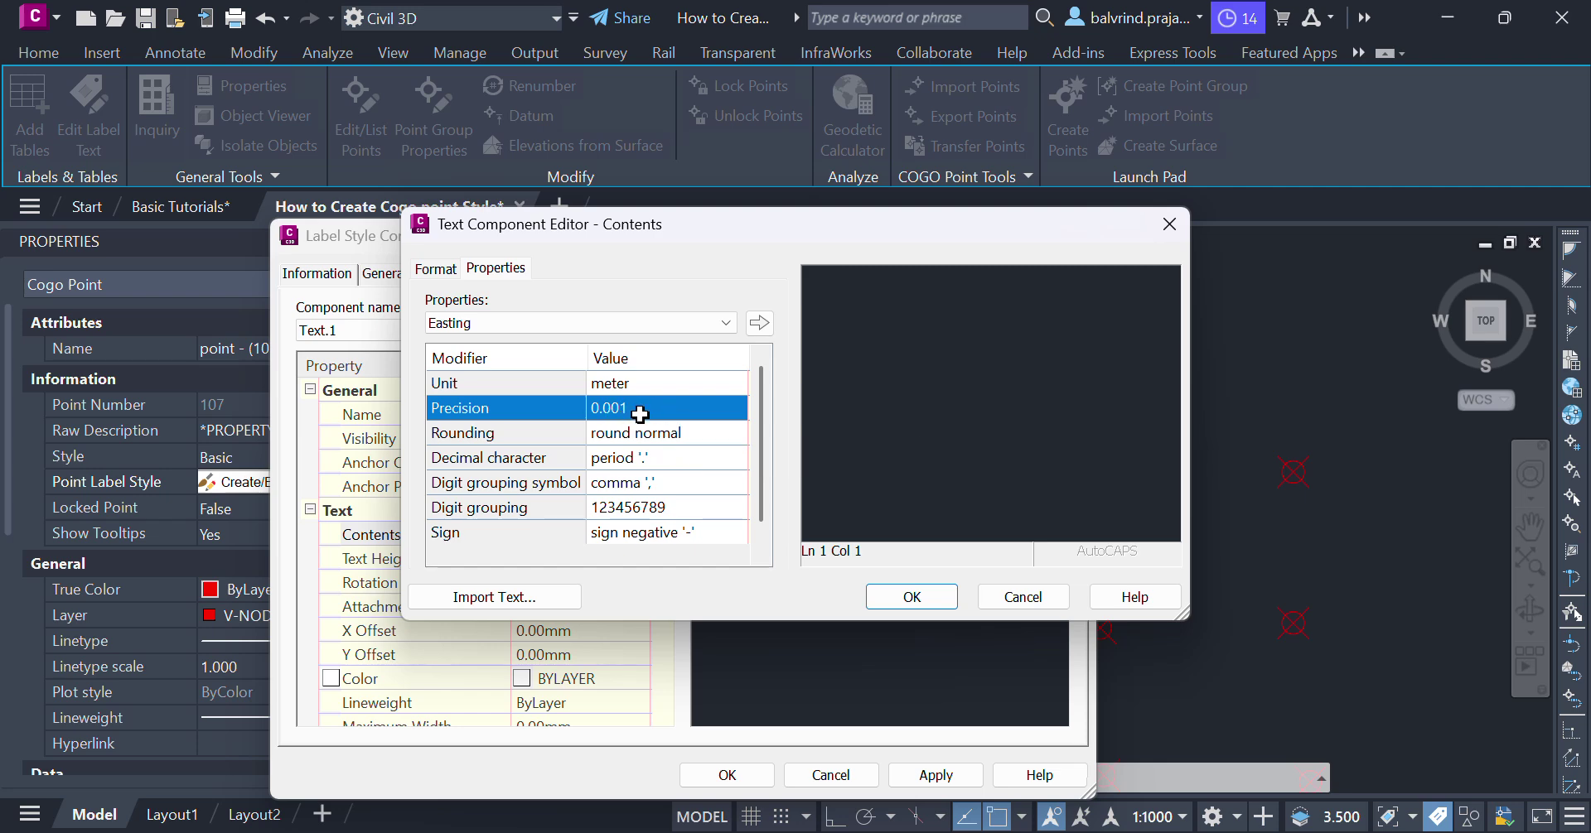
{"action": "left_click", "coordinate": [760, 324]}
Insert the Northing property with 0.001 precision on a new line below the Easting field
{"action": "left_click", "coordinate": [1146, 278]}
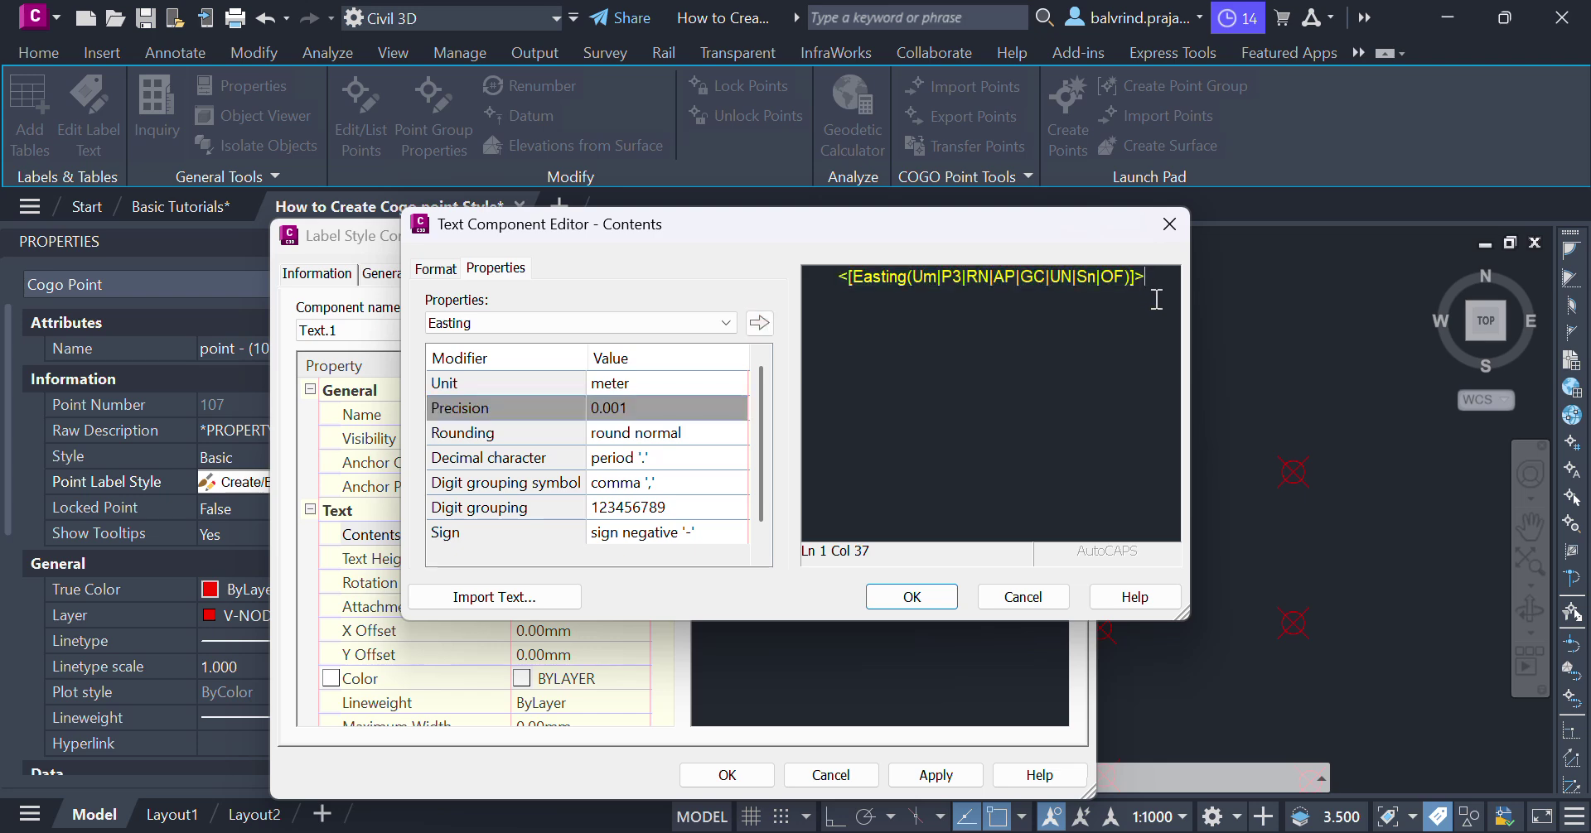
{"action": "key", "text": "Return"}
{"action": "left_click", "coordinate": [565, 324]}
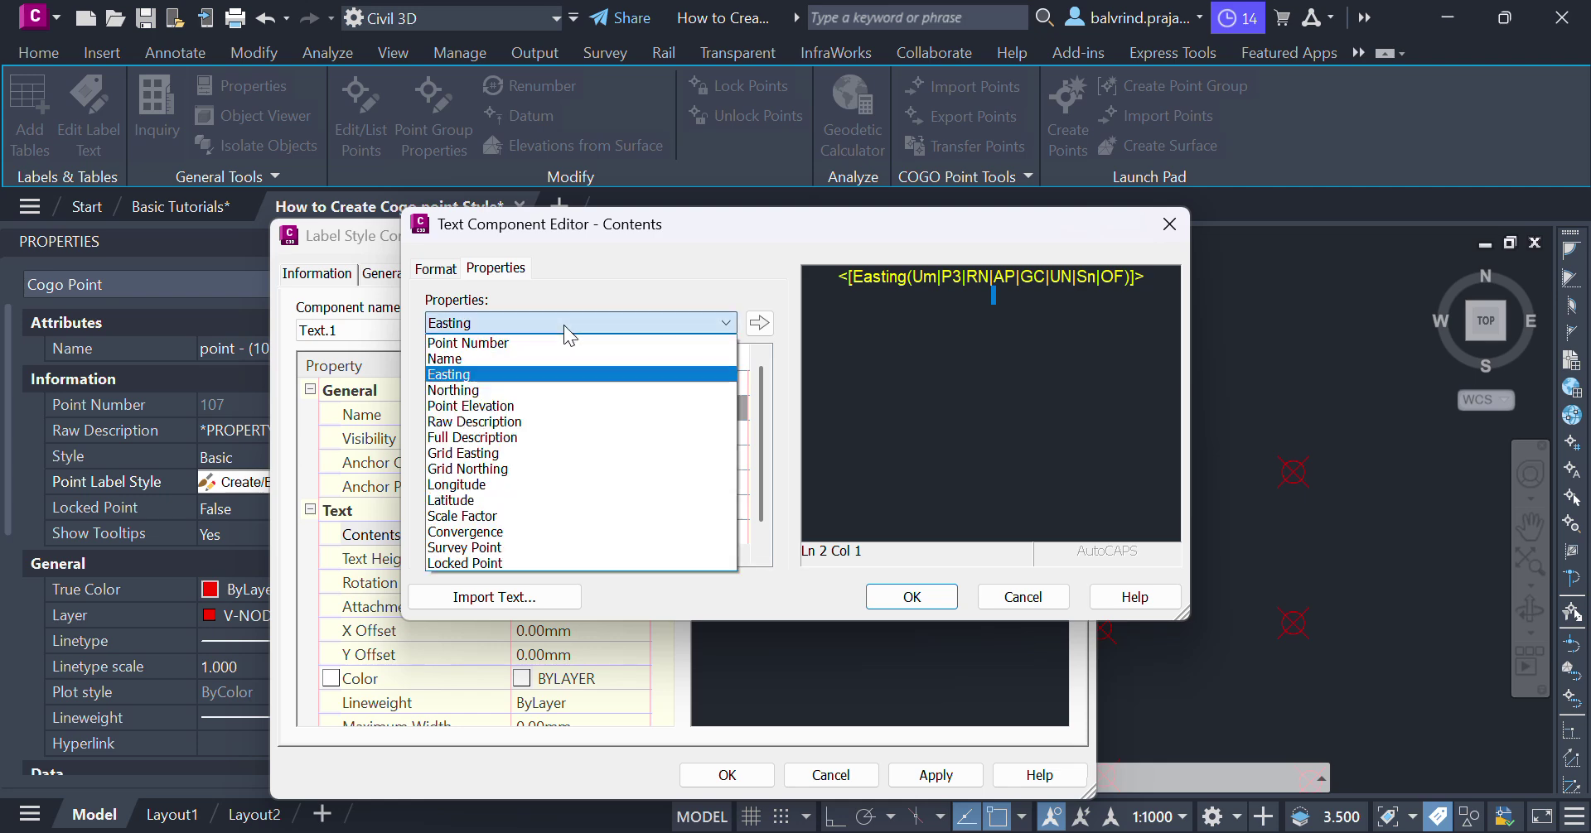
{"action": "left_click", "coordinate": [478, 390]}
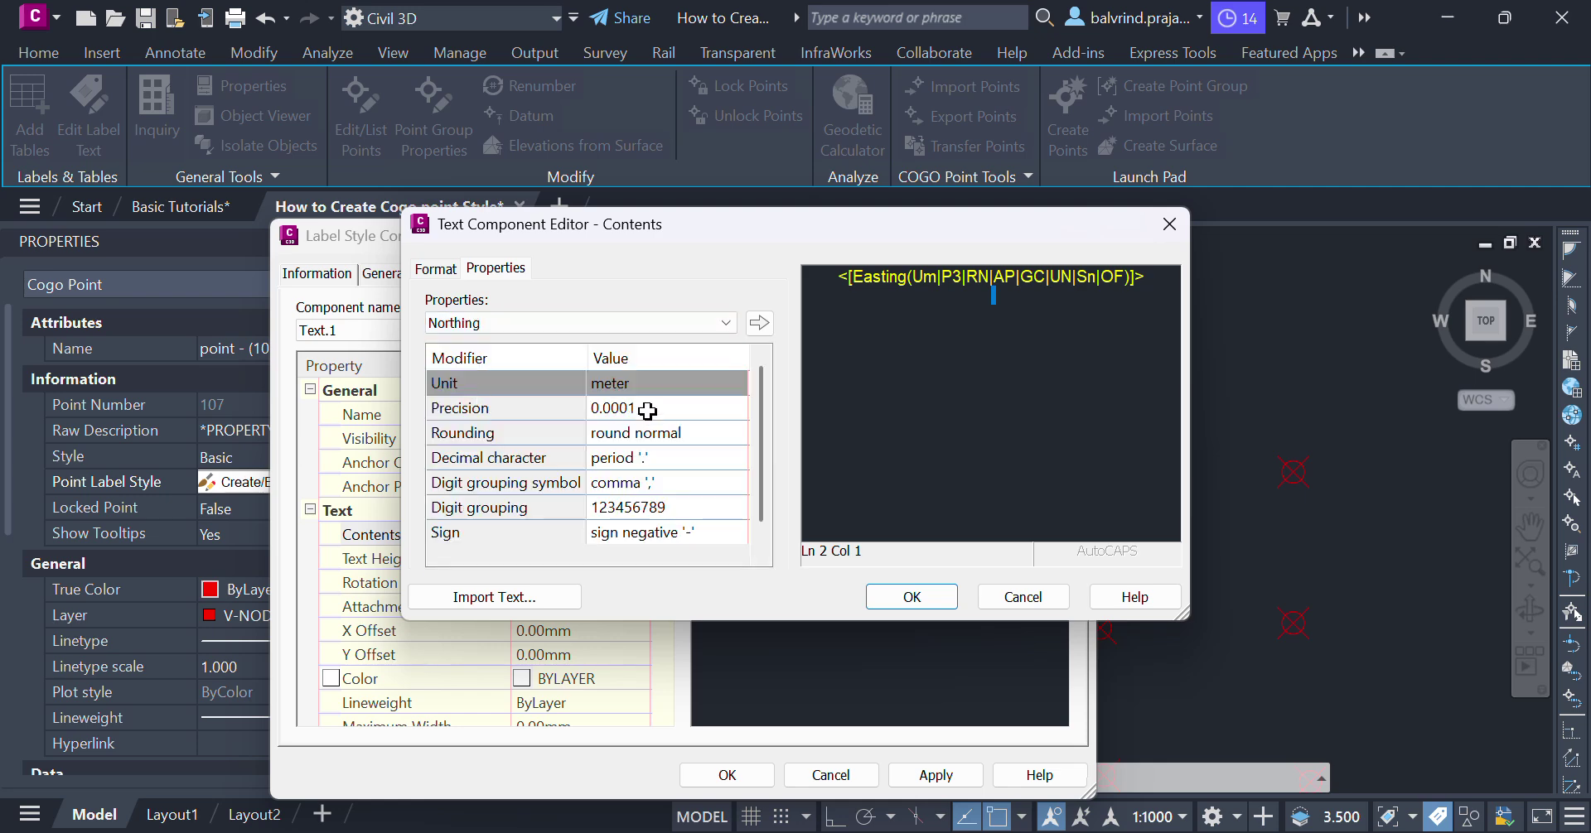
{"action": "left_click", "coordinate": [649, 409]}
{"action": "left_click", "coordinate": [649, 410]}
{"action": "left_click", "coordinate": [639, 486]}
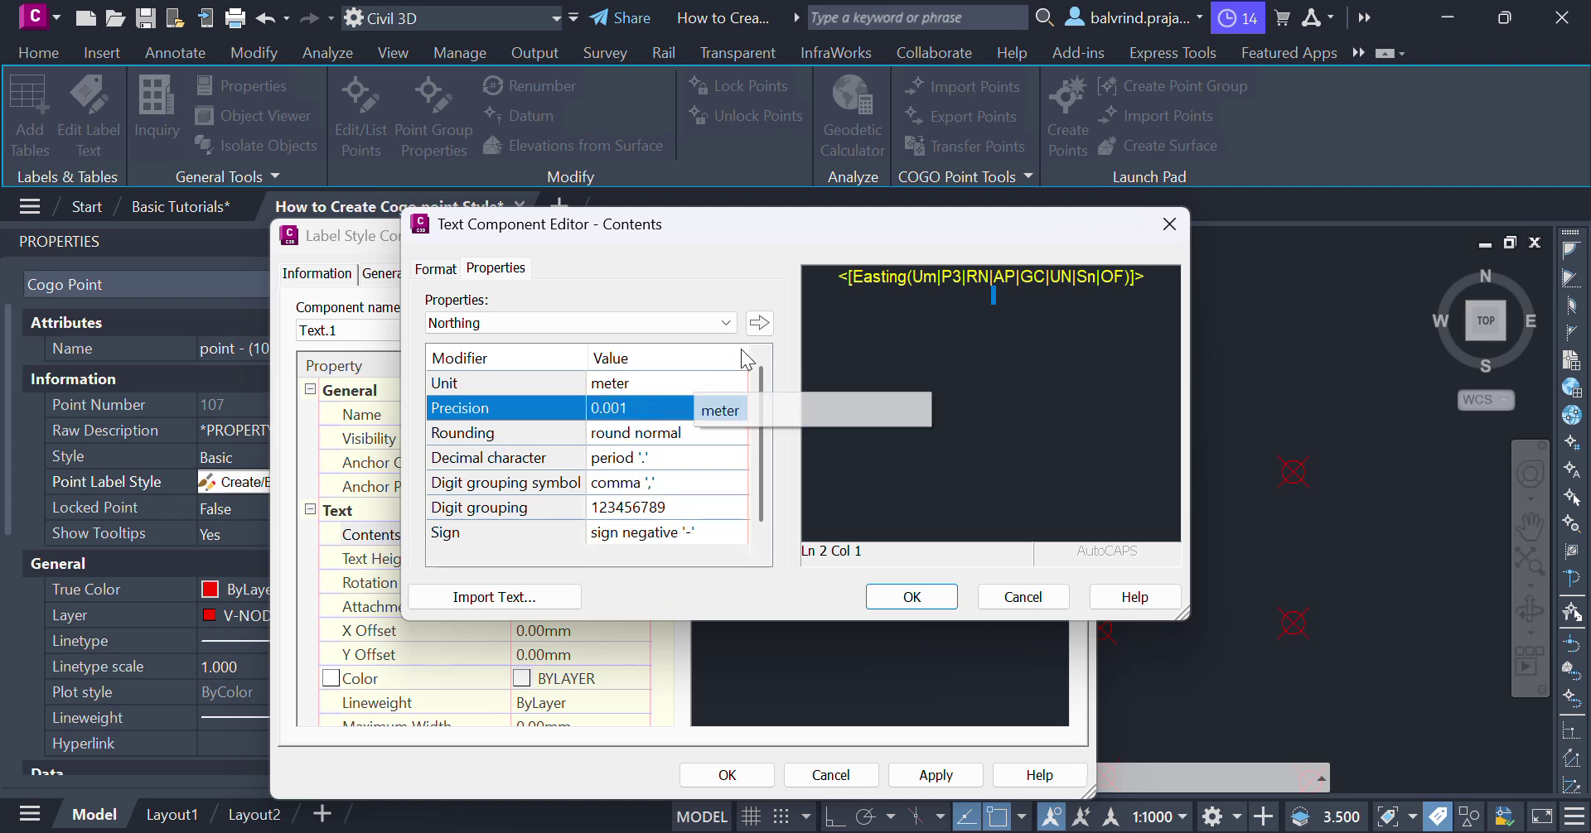
{"action": "left_click", "coordinate": [760, 324]}
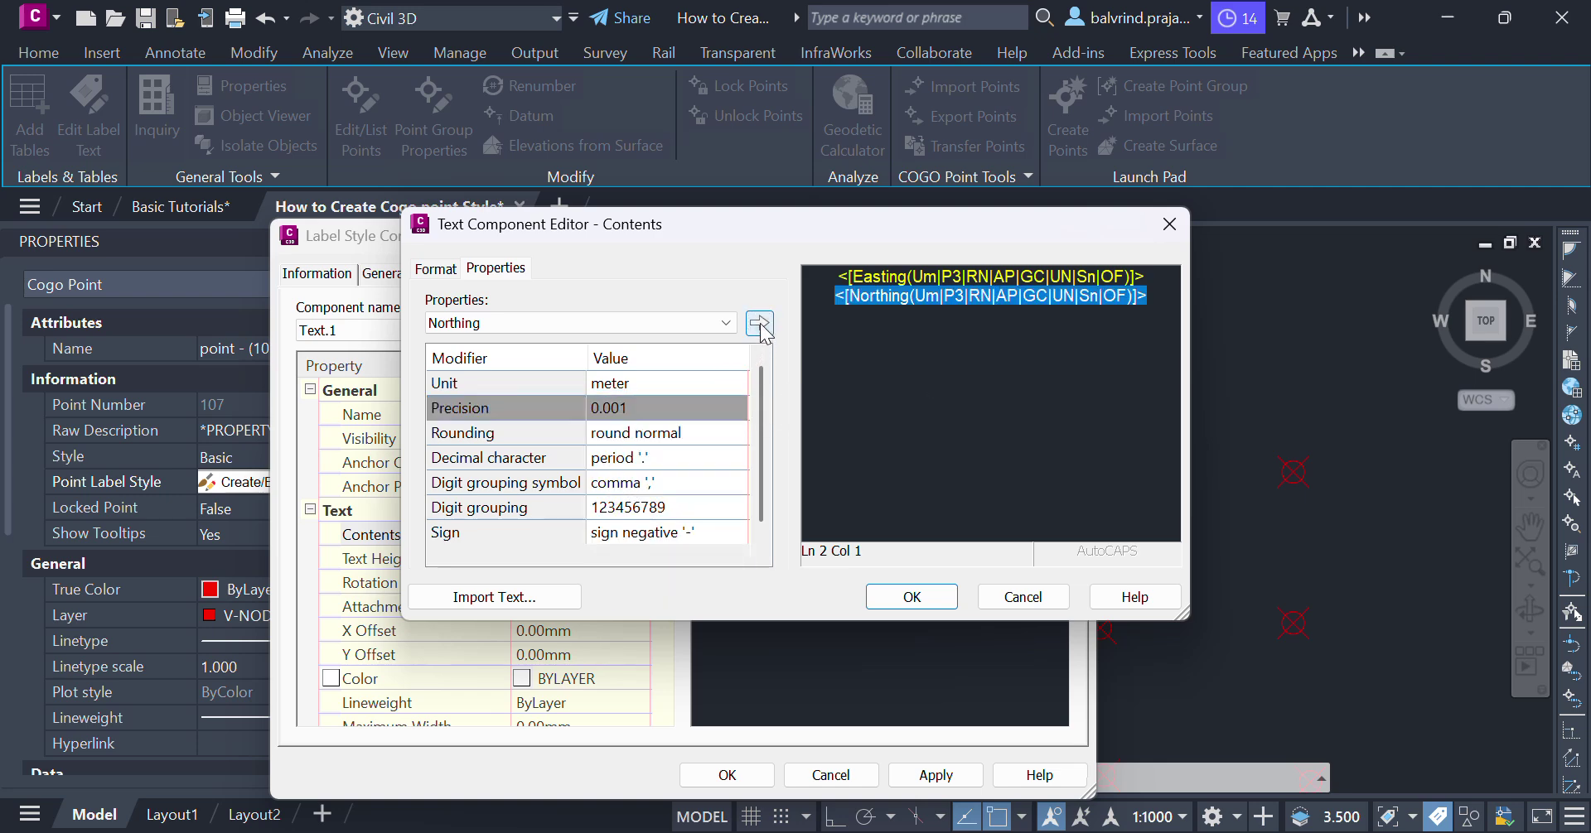
Insert the Point Elevation property on a third line below the Northing field
{"action": "left_click", "coordinate": [1160, 305]}
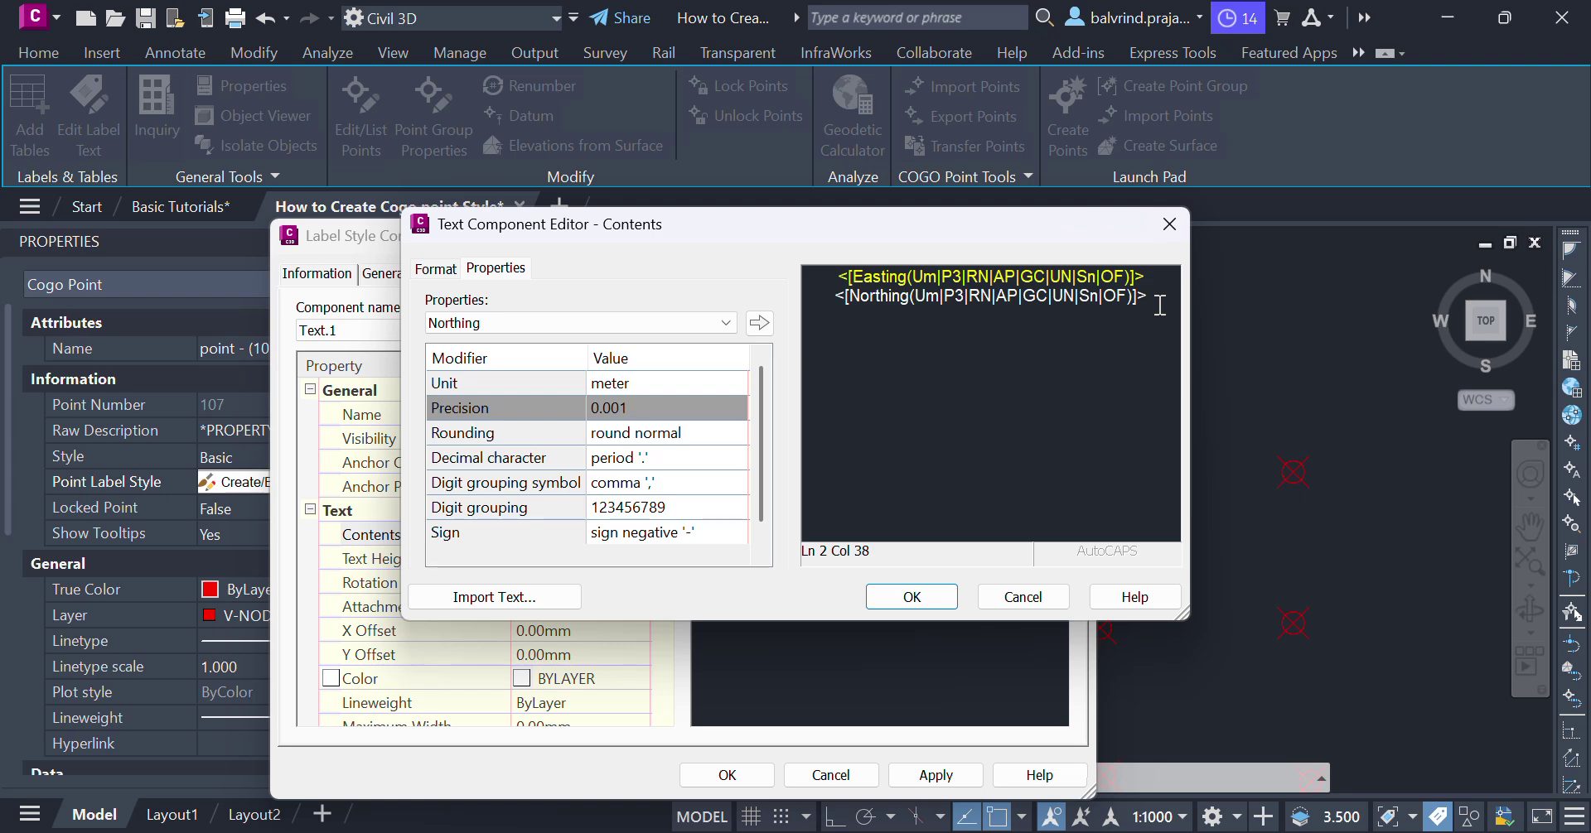
{"action": "key", "text": "Return"}
{"action": "left_click", "coordinate": [587, 321]}
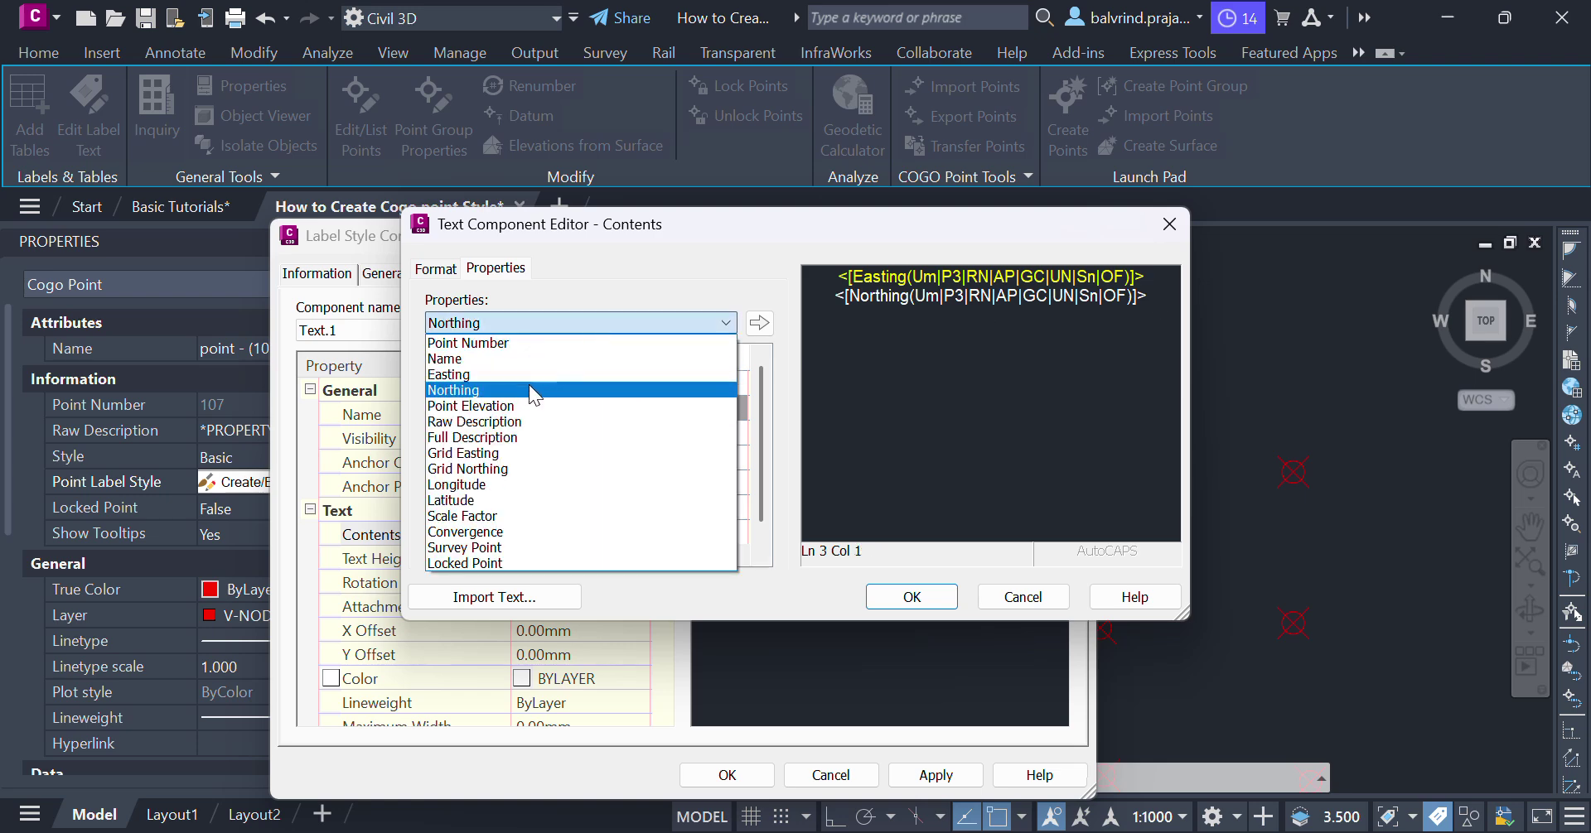
{"action": "left_click", "coordinate": [482, 406]}
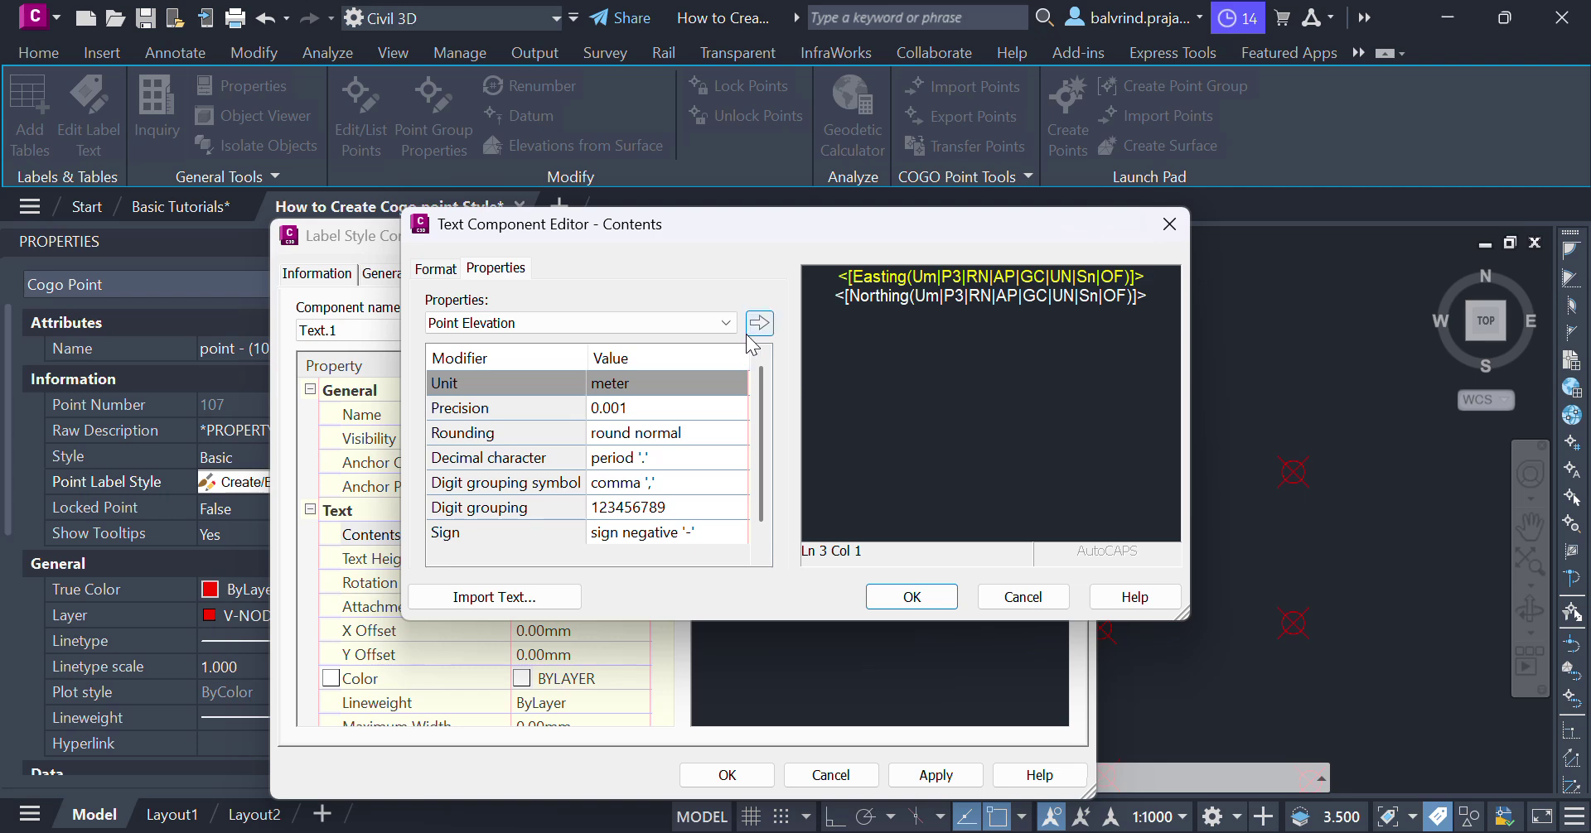
{"action": "left_click", "coordinate": [755, 327]}
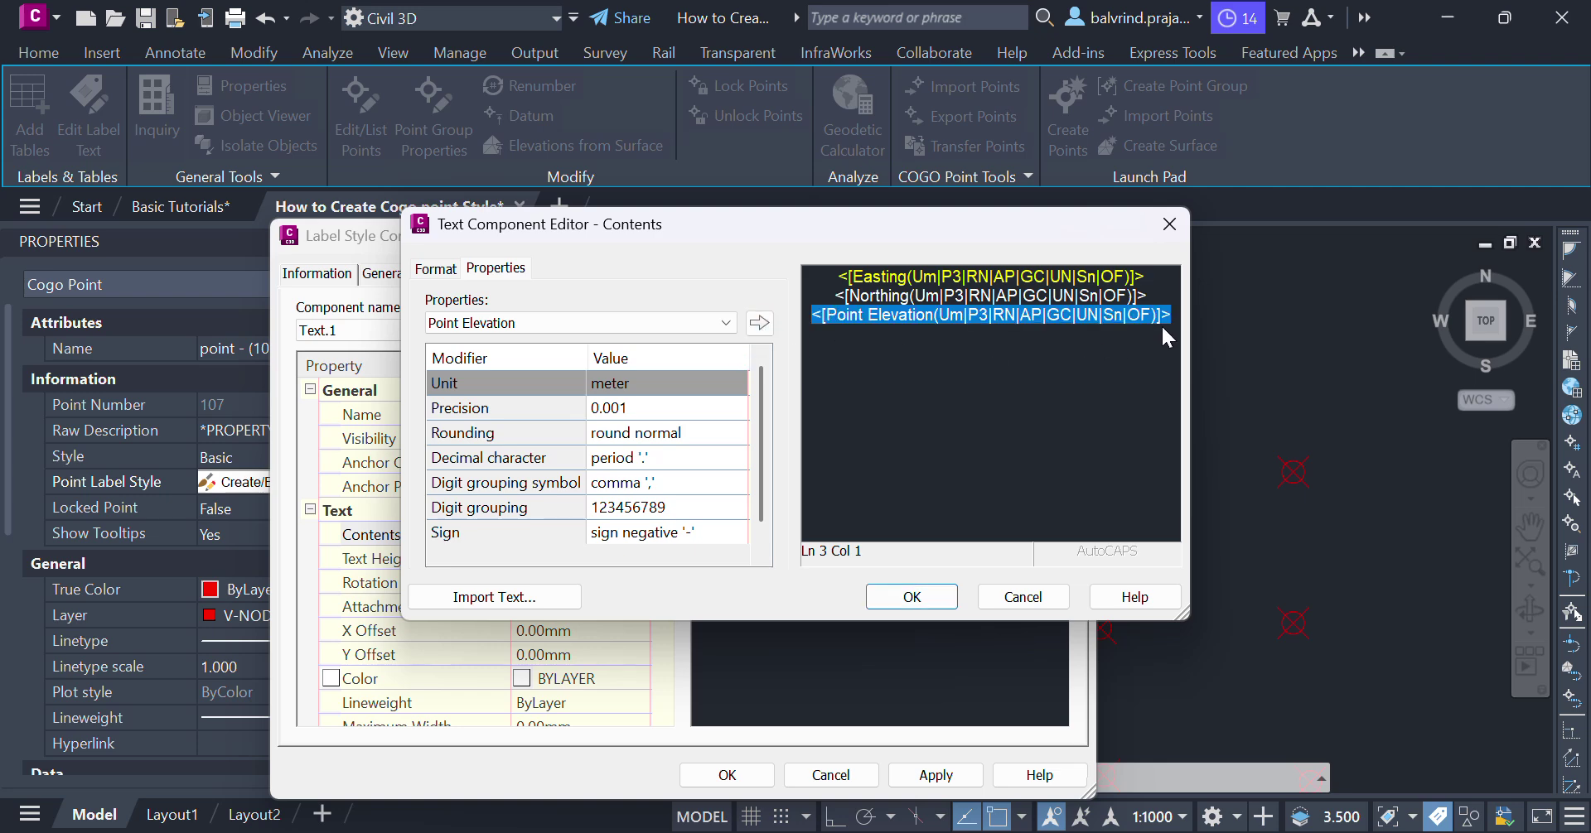
{"action": "left_click", "coordinate": [1165, 299]}
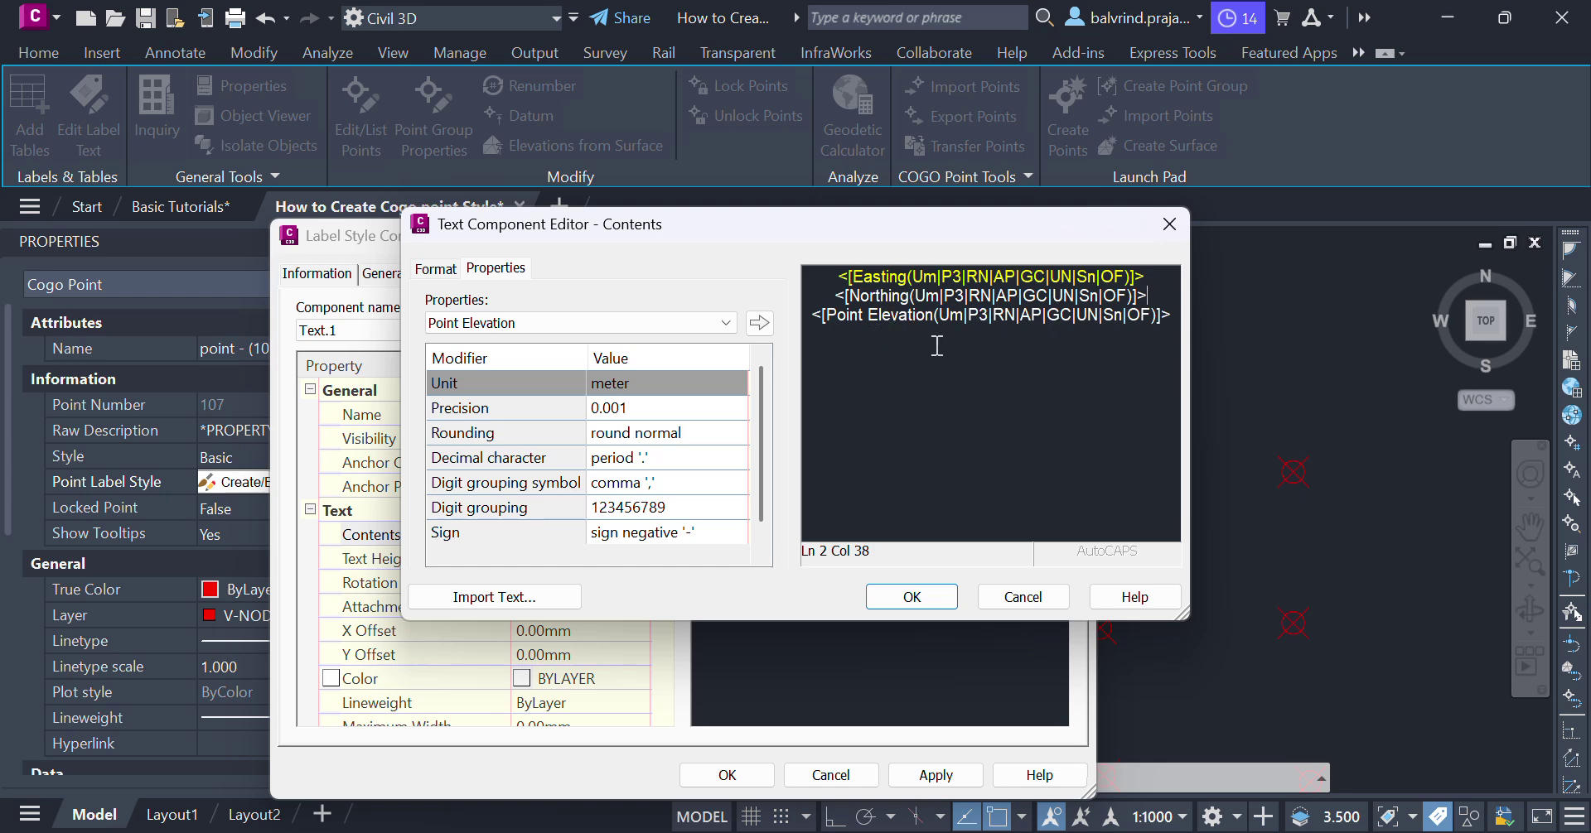
Set the color of all three property lines in the label contents to Yellow
{"action": "key", "text": "ctrl+a"}
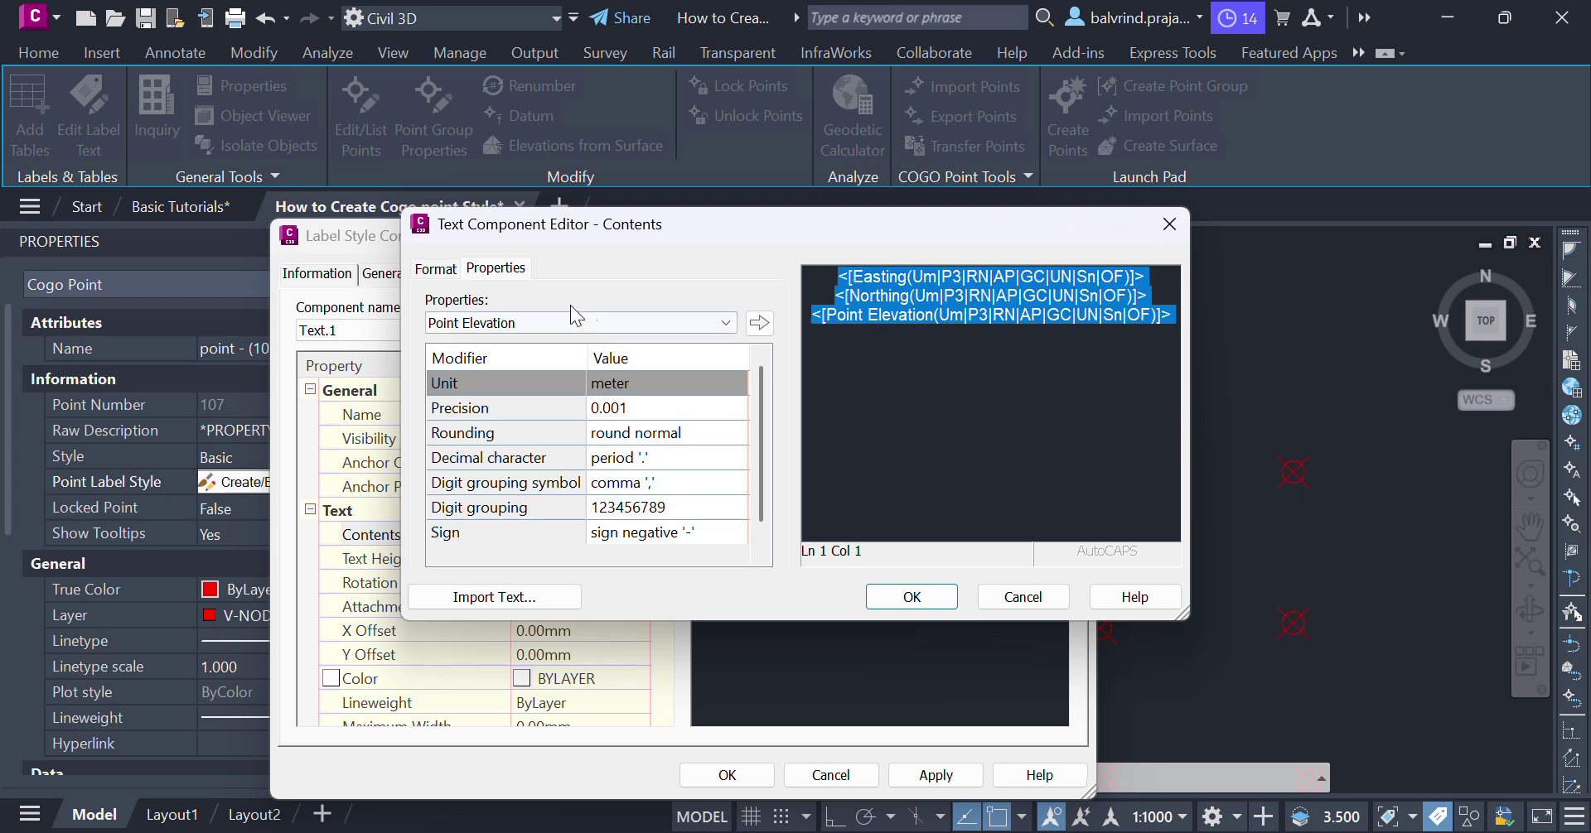
{"action": "left_click", "coordinate": [435, 268]}
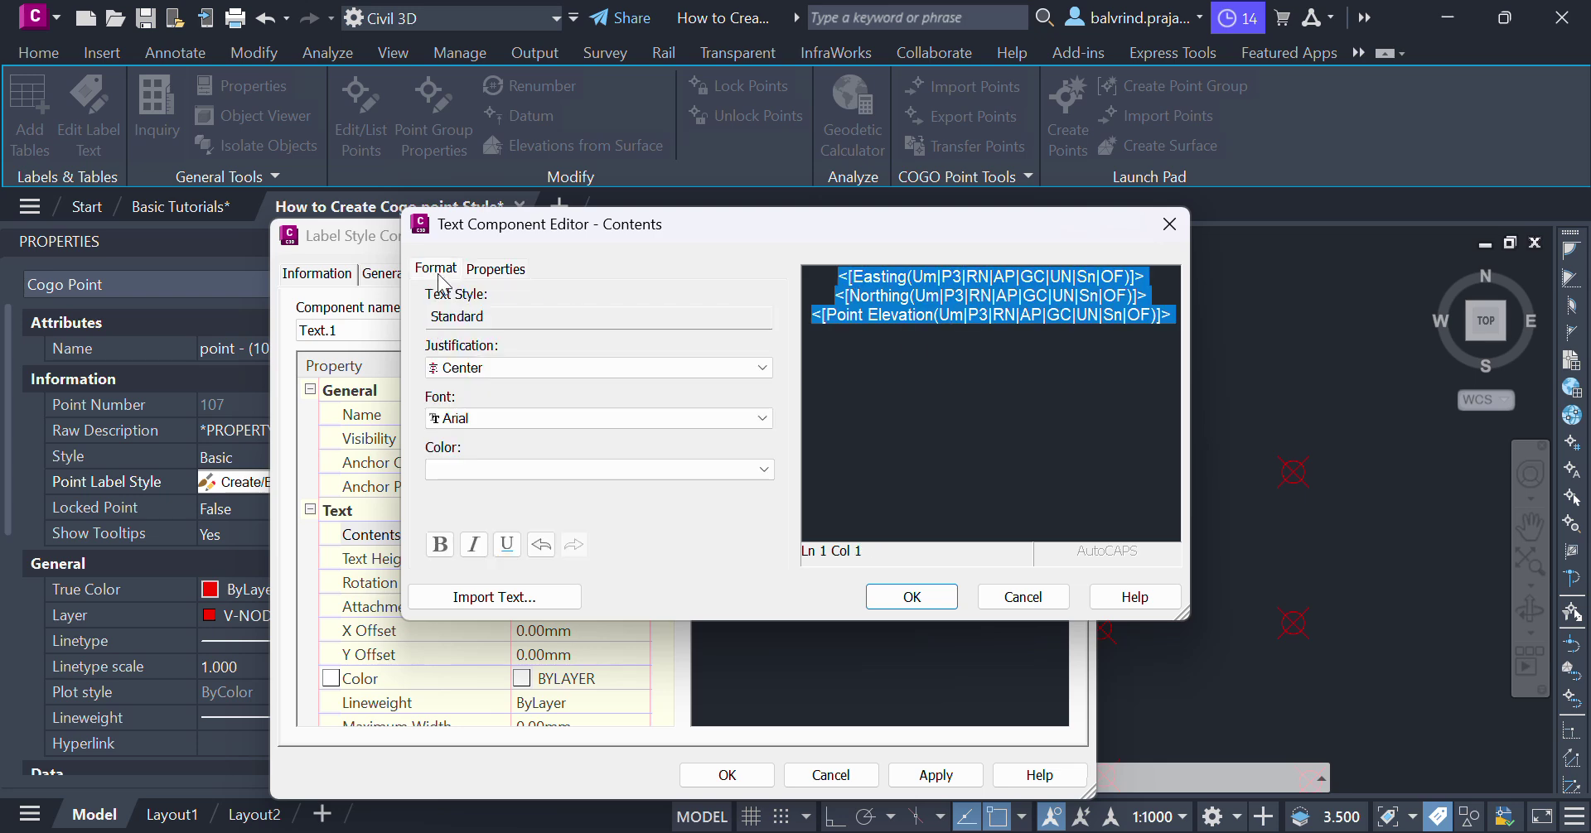
{"action": "left_click", "coordinate": [512, 468]}
{"action": "left_click", "coordinate": [459, 539]}
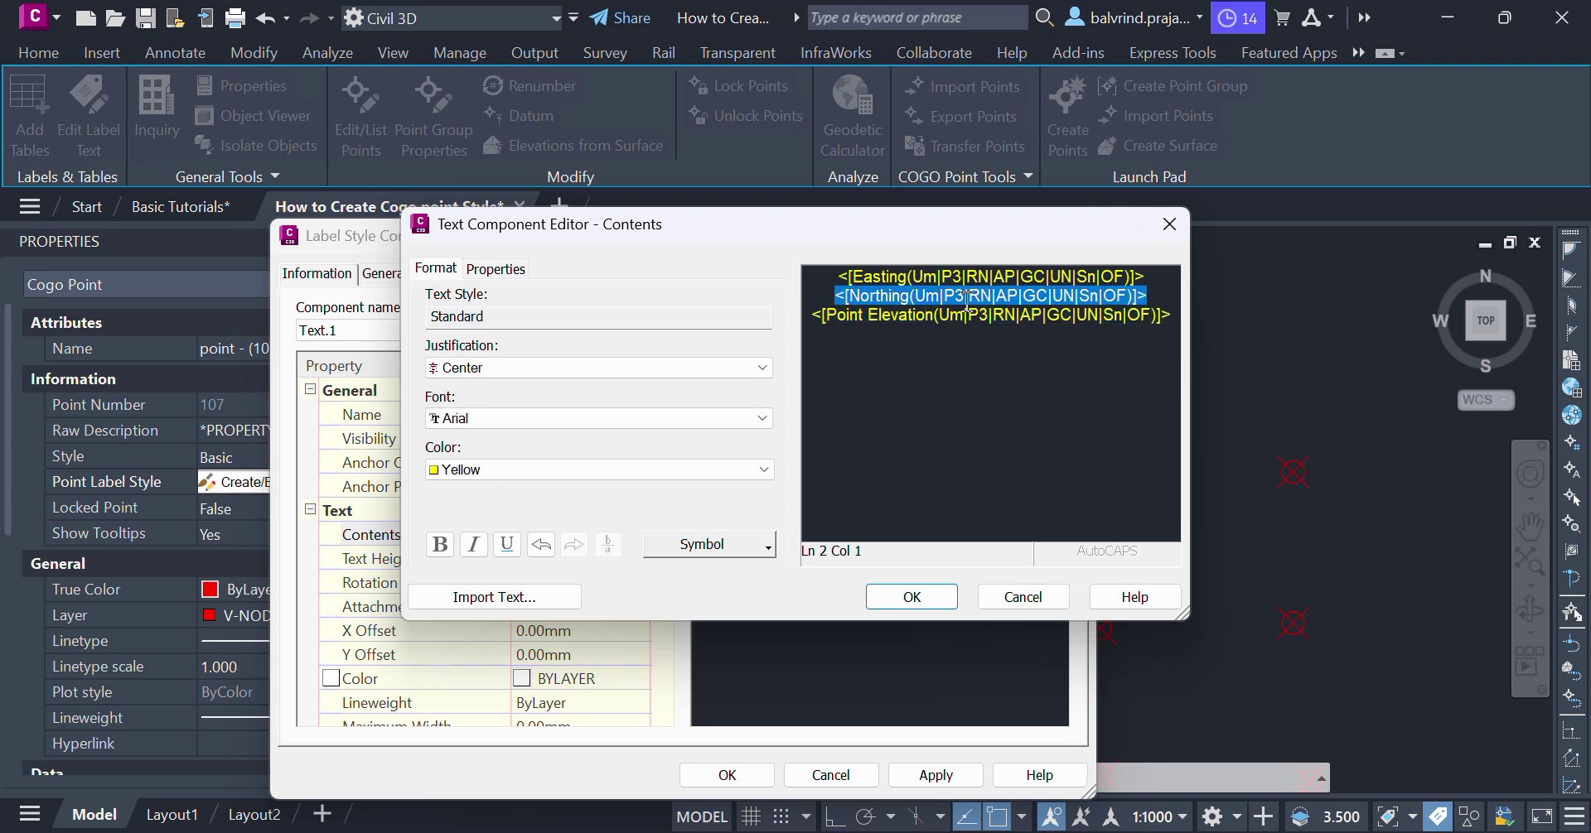
{"action": "left_click", "coordinate": [822, 278]}
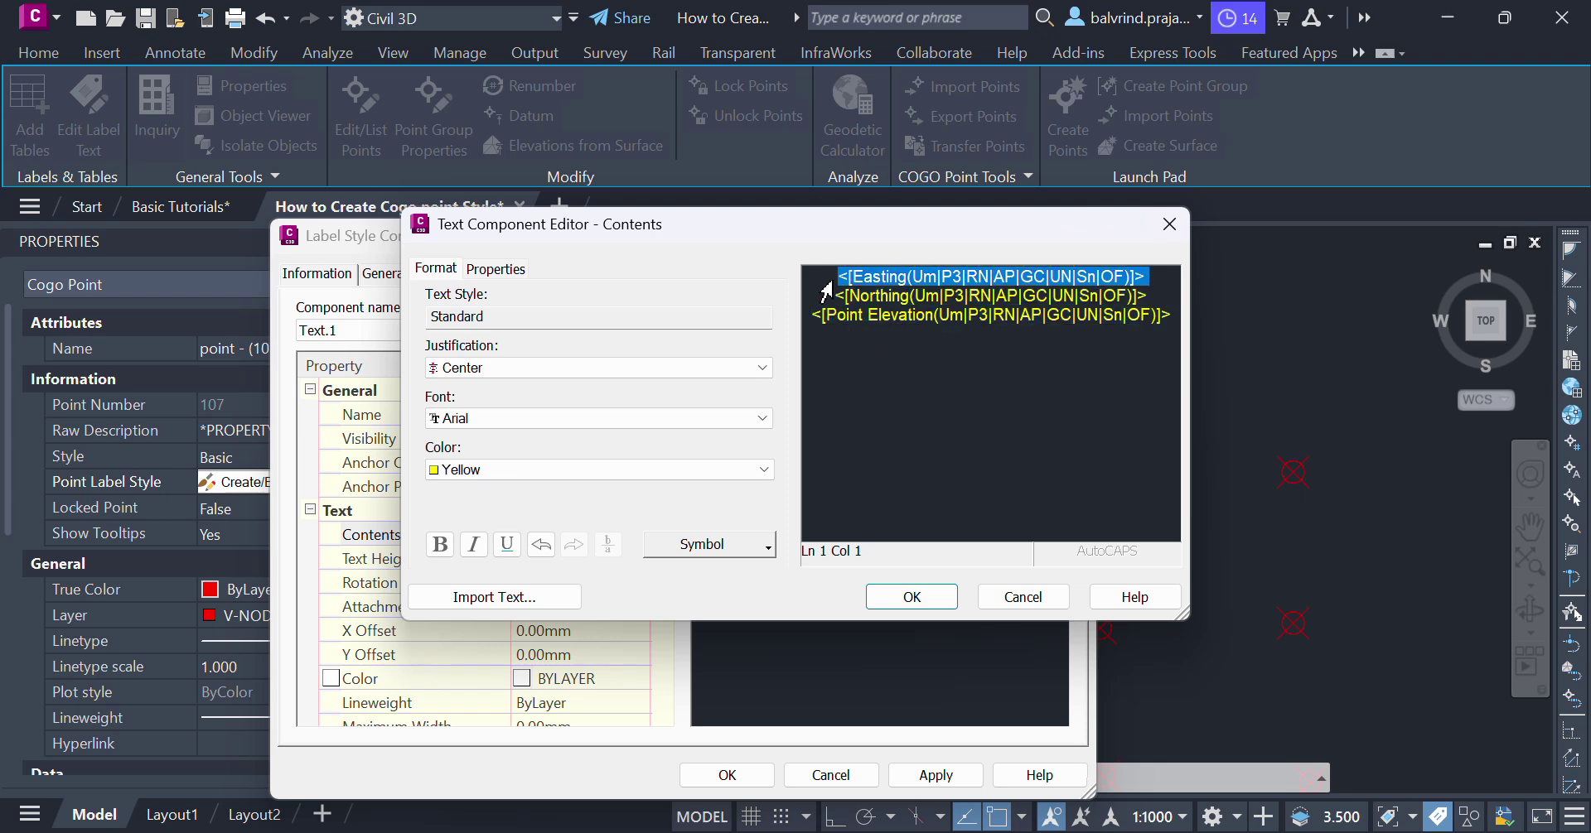
{"action": "left_click", "coordinate": [905, 334]}
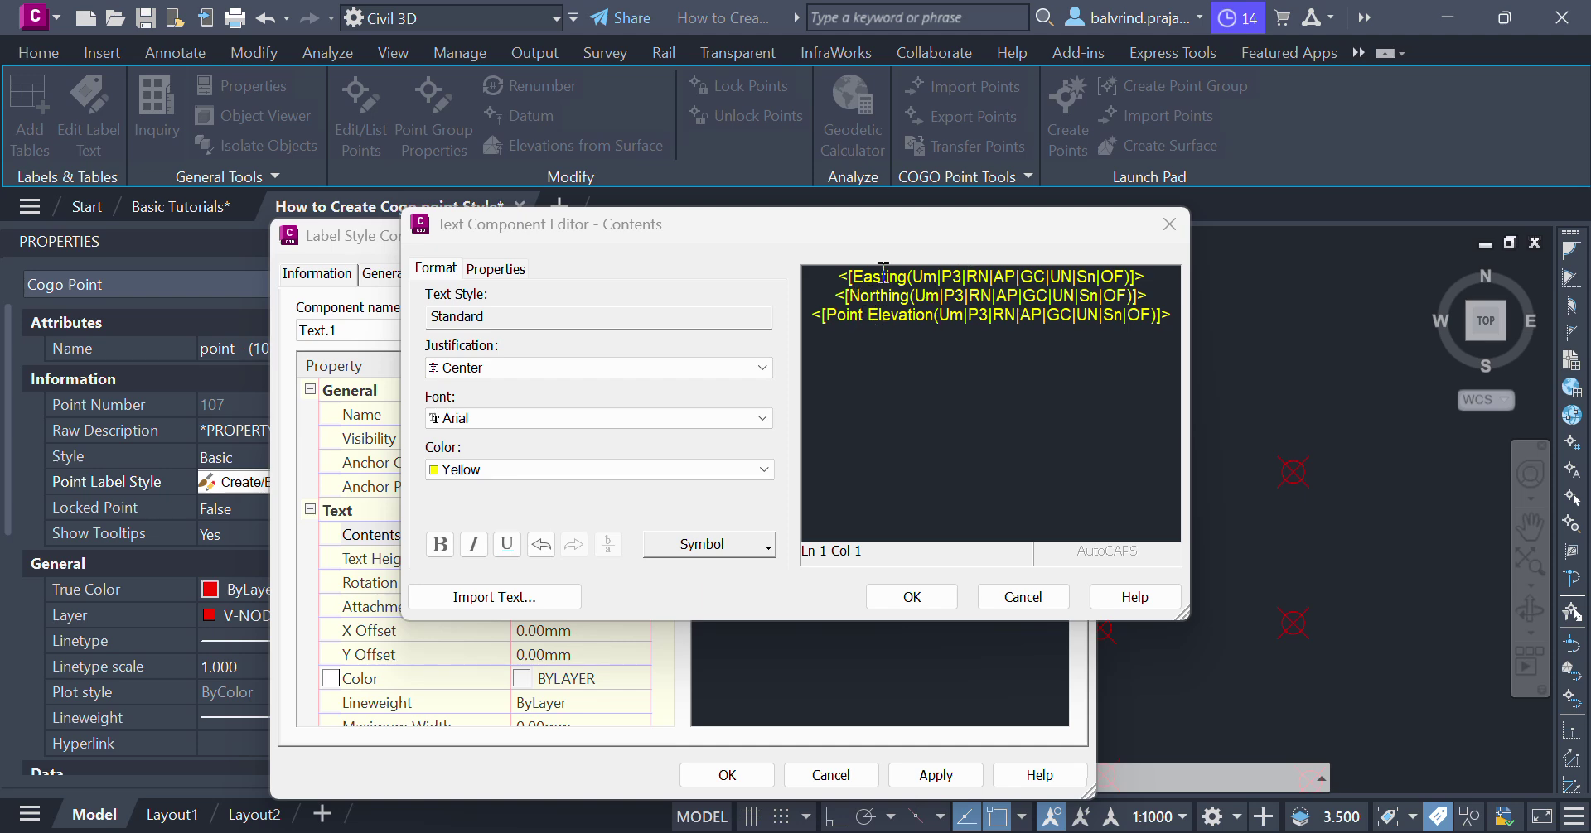
Prefix the Easting line with E, the Northing line with N and the Point Elevation line with Z
{"action": "left_click", "coordinate": [841, 277]}
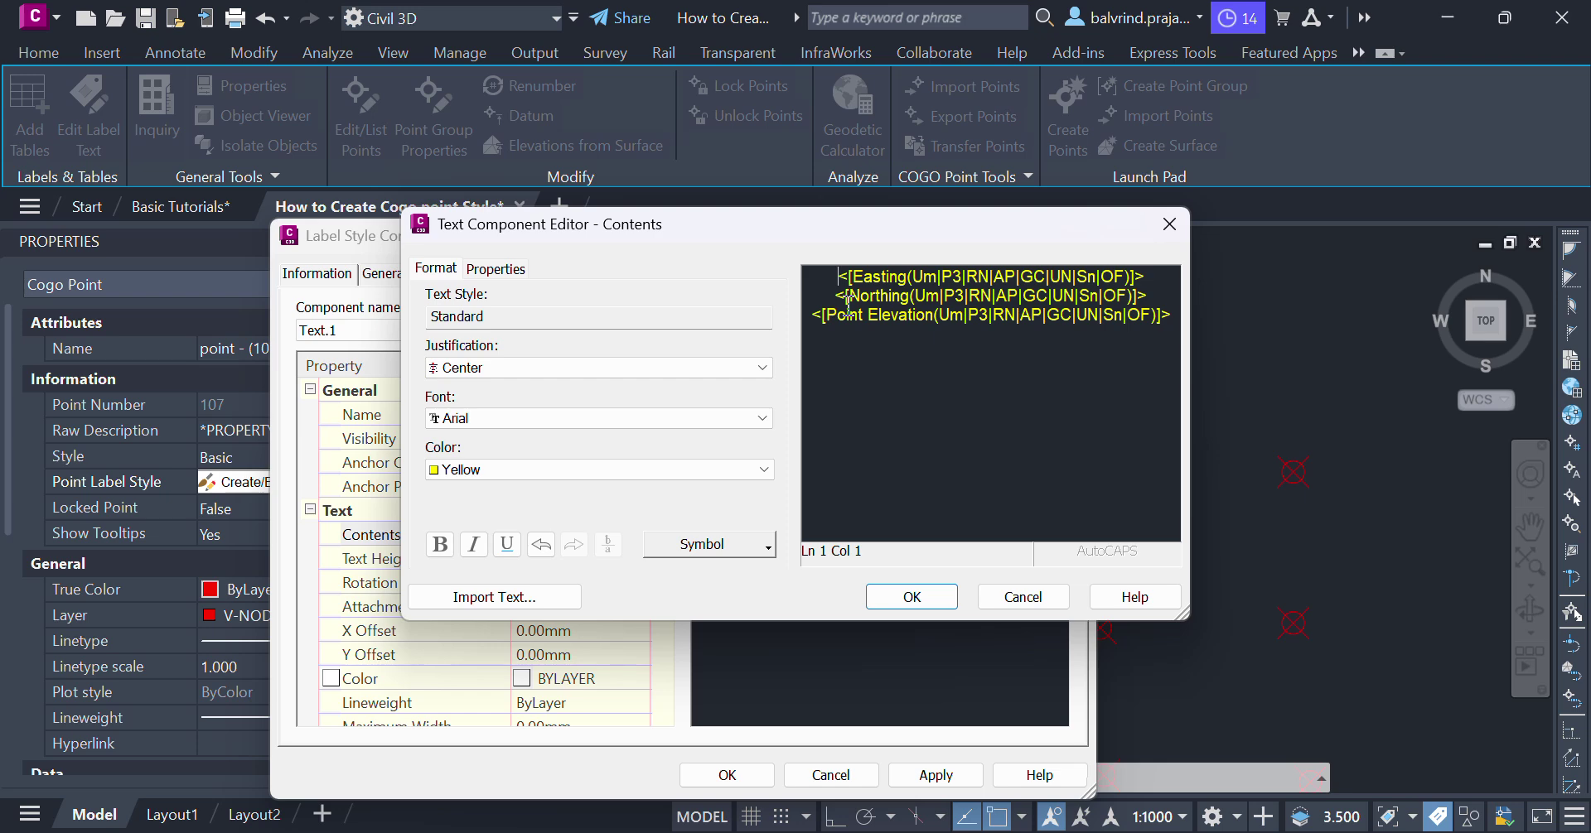
{"action": "type", "text": "E"}
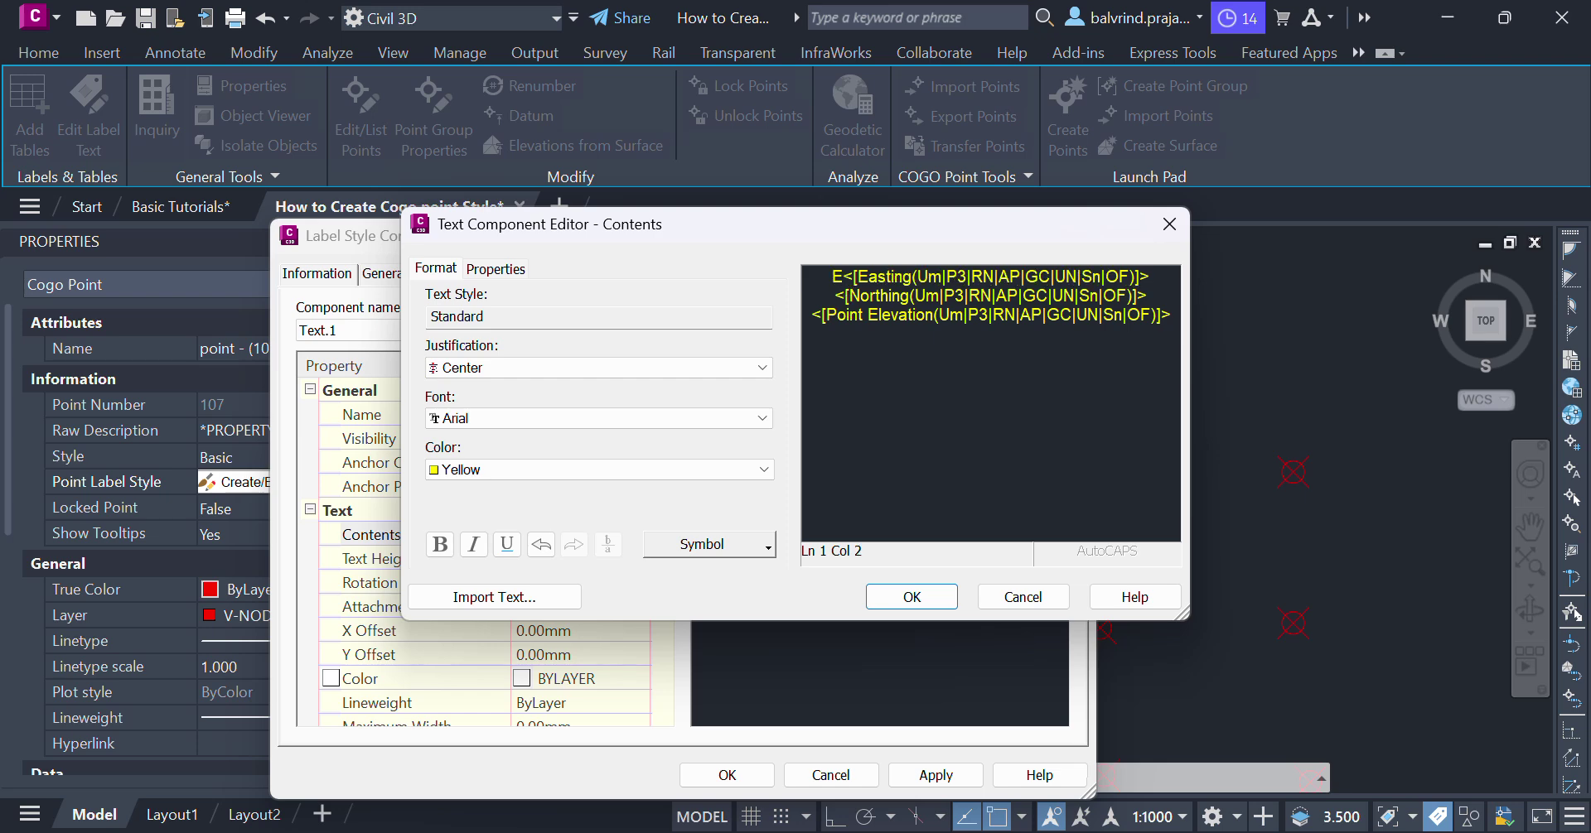
{"action": "left_click", "coordinate": [822, 301]}
{"action": "type", "text": "N"}
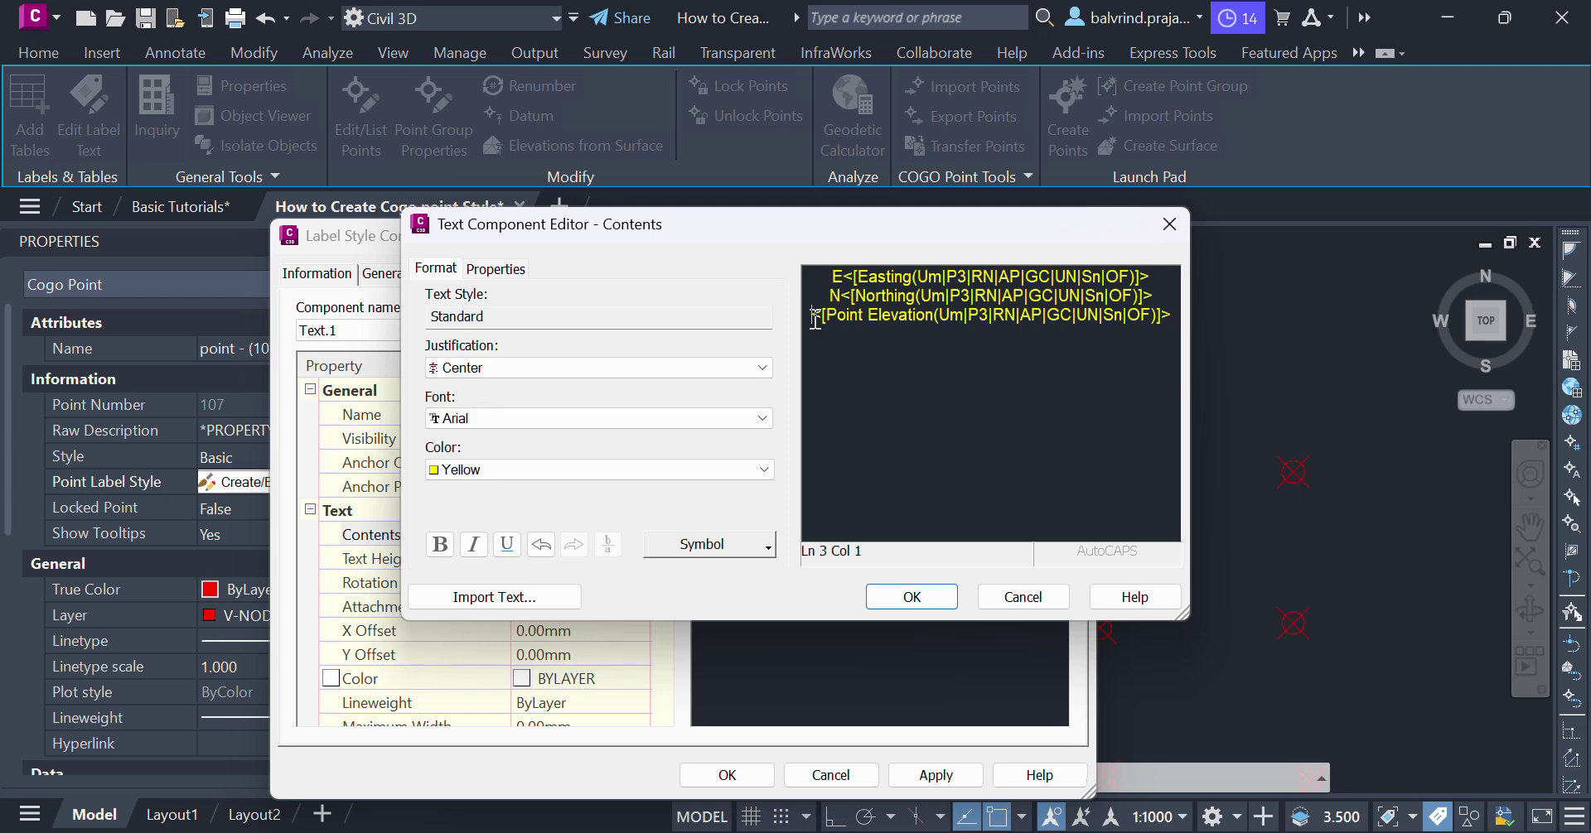
{"action": "type", "text": "Z"}
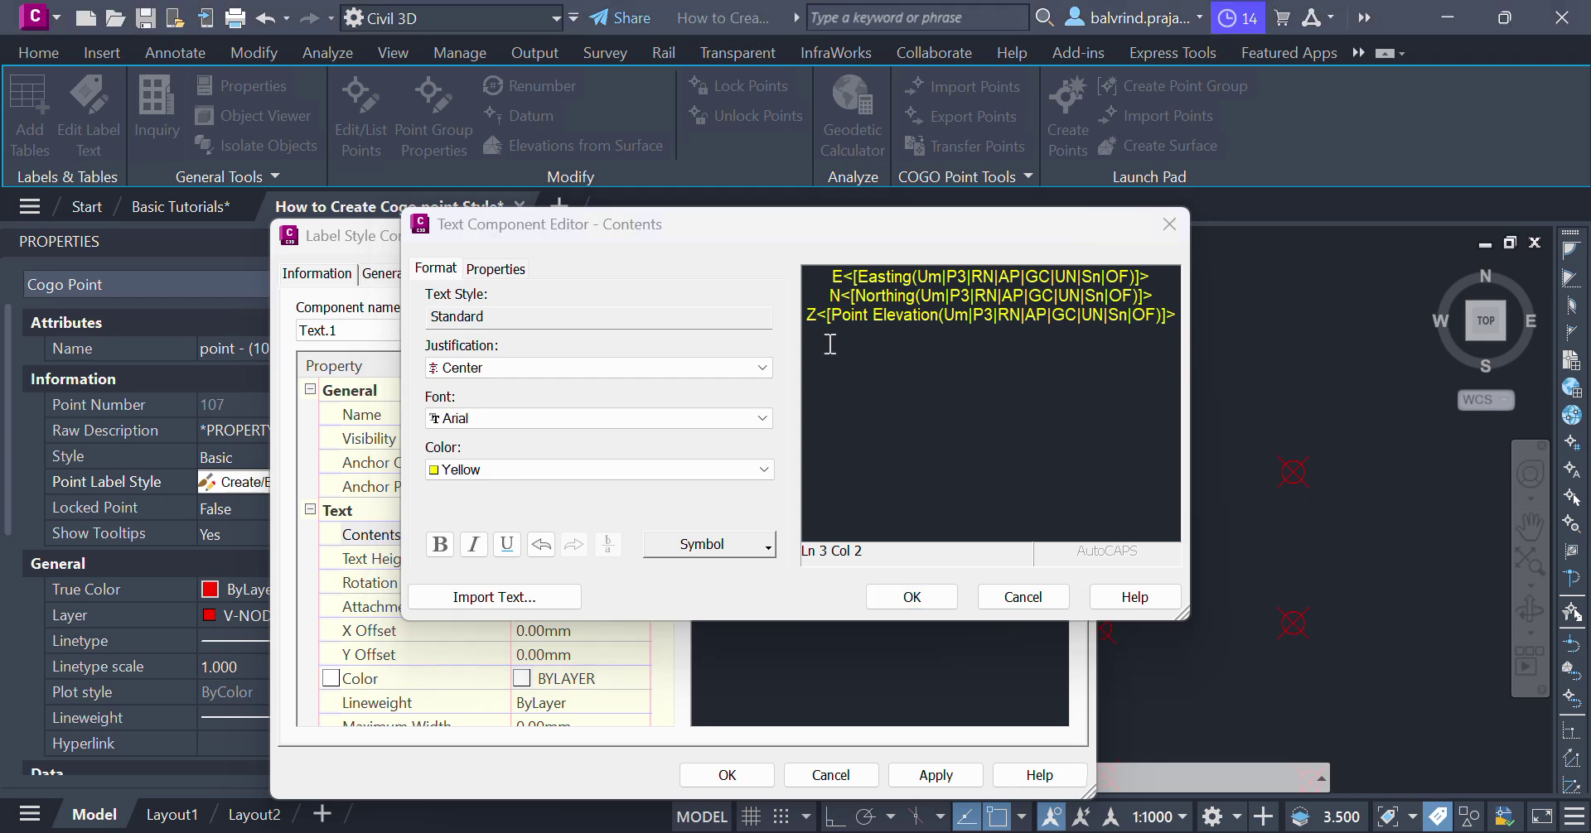
Accept the label contents and set the text height of the Text.1 component to 0.50 mm
{"action": "left_click", "coordinate": [912, 596]}
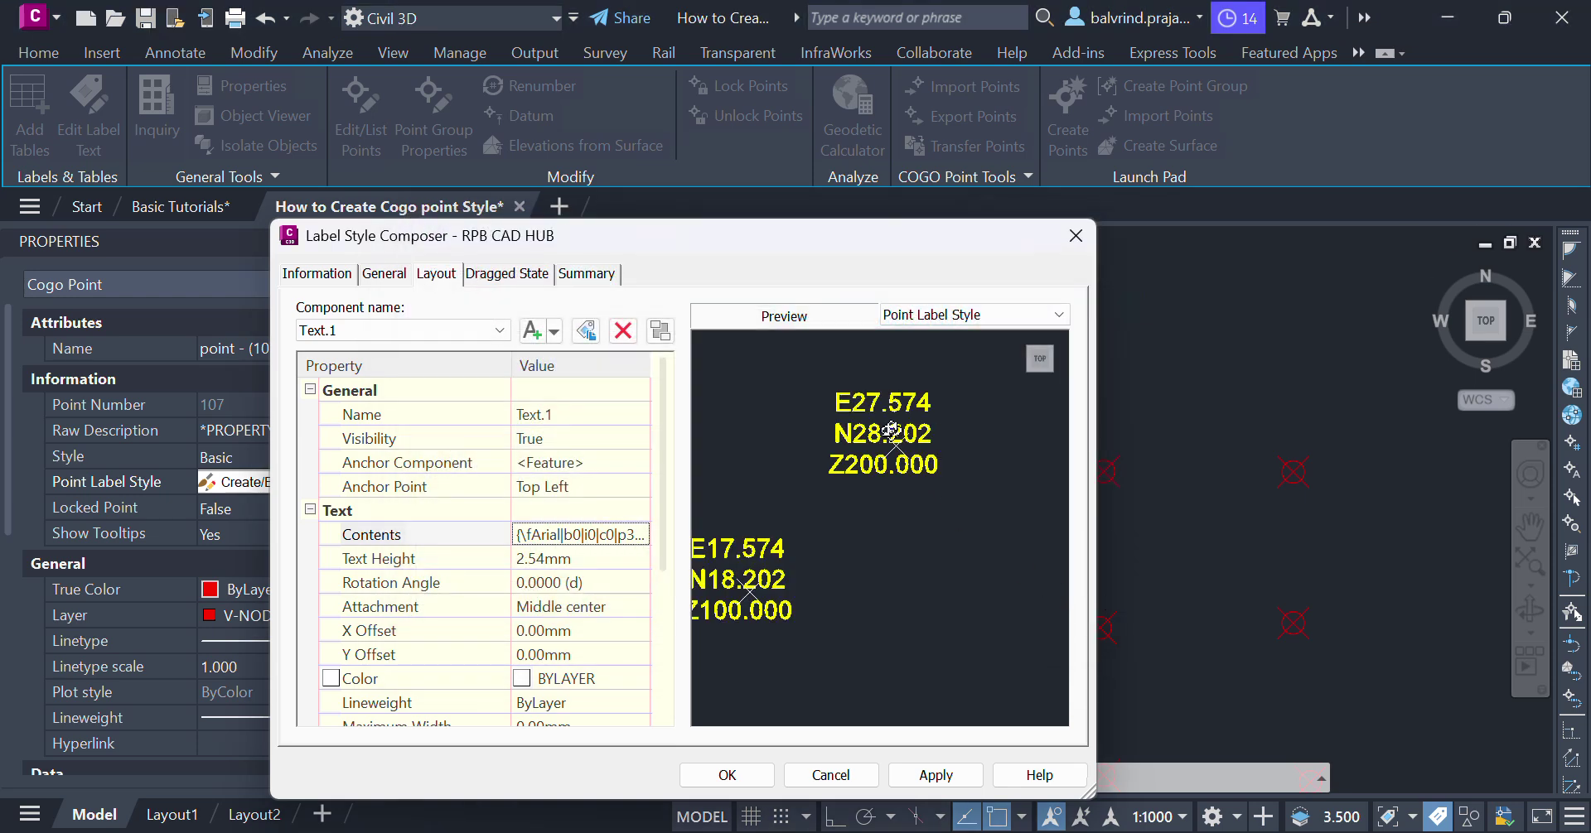
{"action": "scroll", "coordinate": [890, 431], "scroll_direction": "up", "scroll_amount": 3}
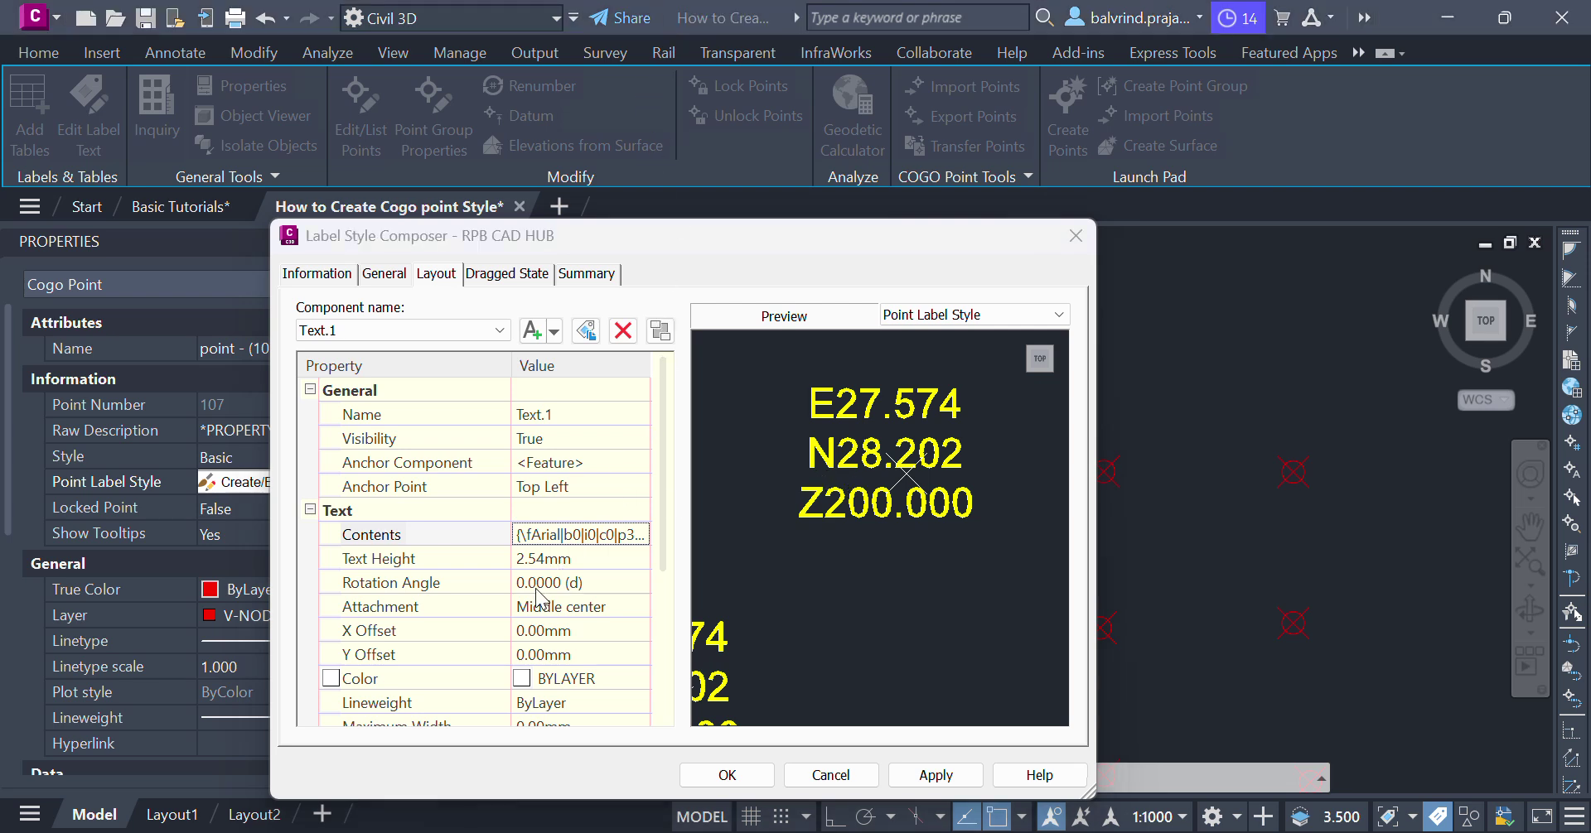
{"action": "left_click", "coordinate": [589, 561]}
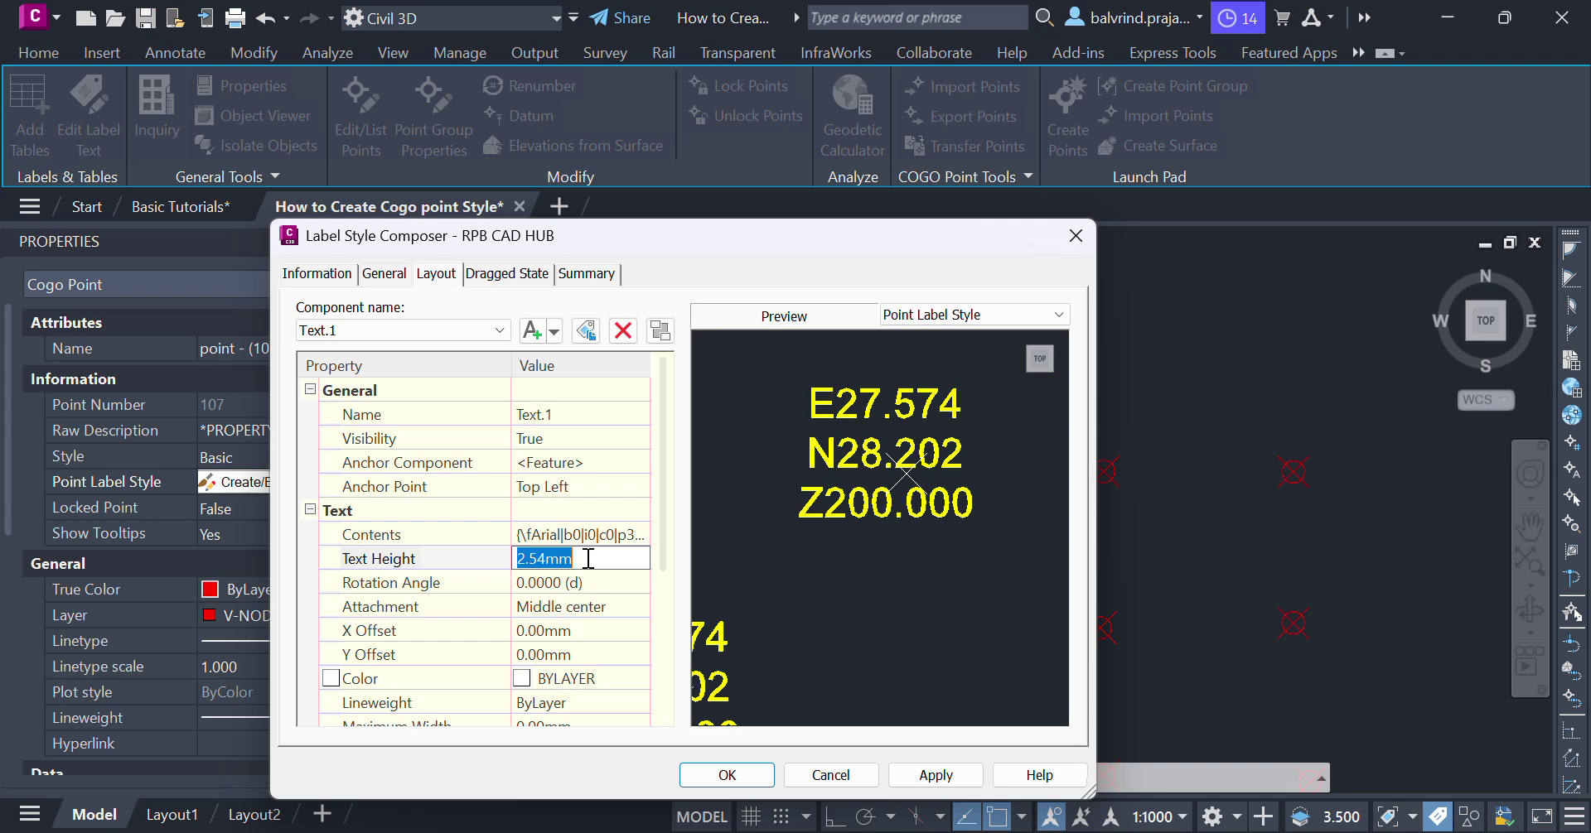
{"action": "type", "text": ".5"}
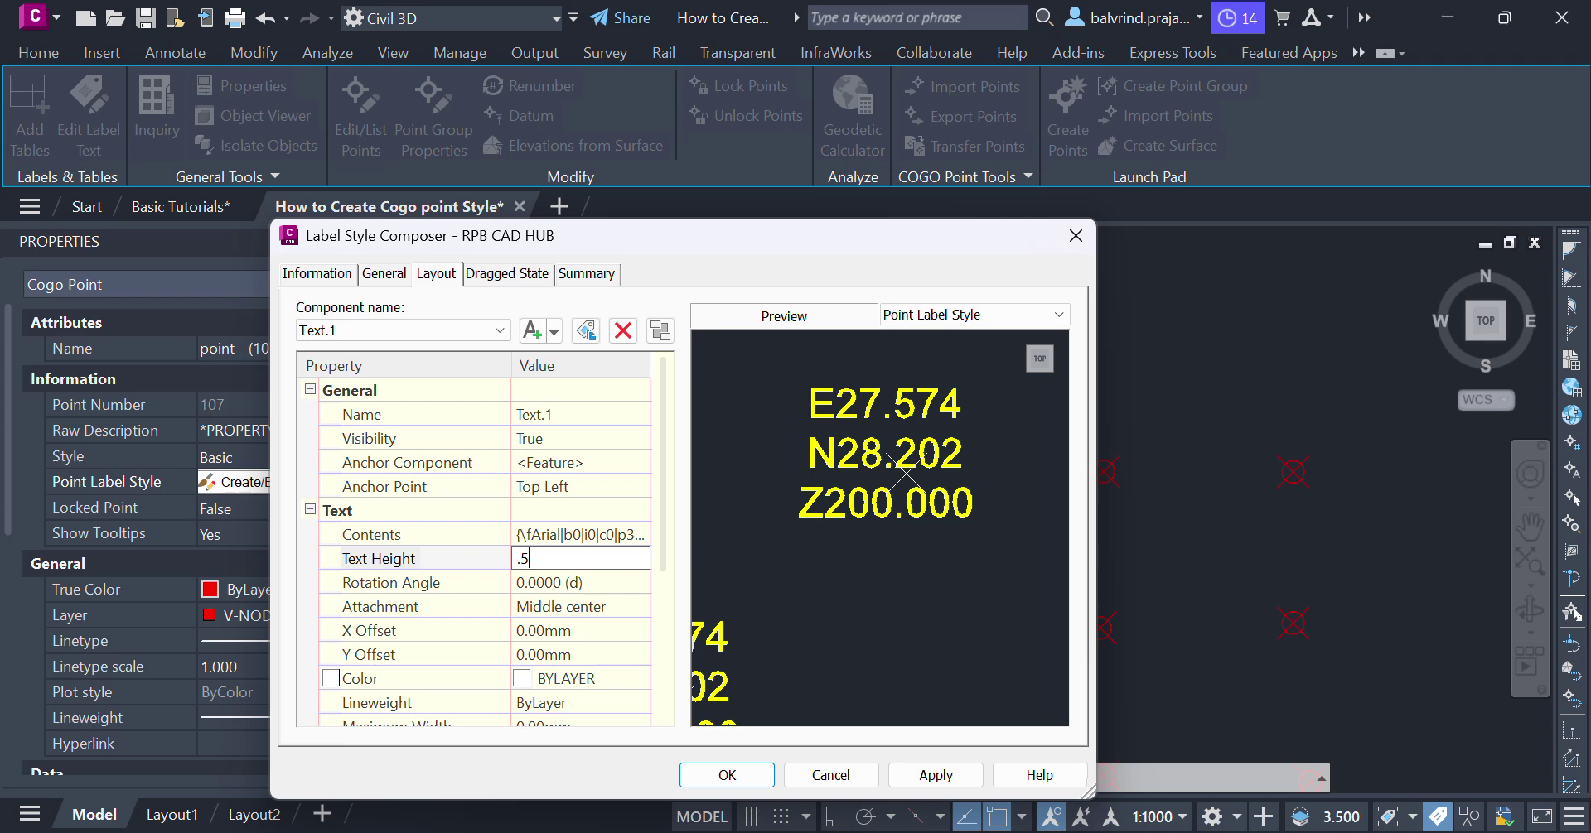
{"action": "key", "text": "Tab"}
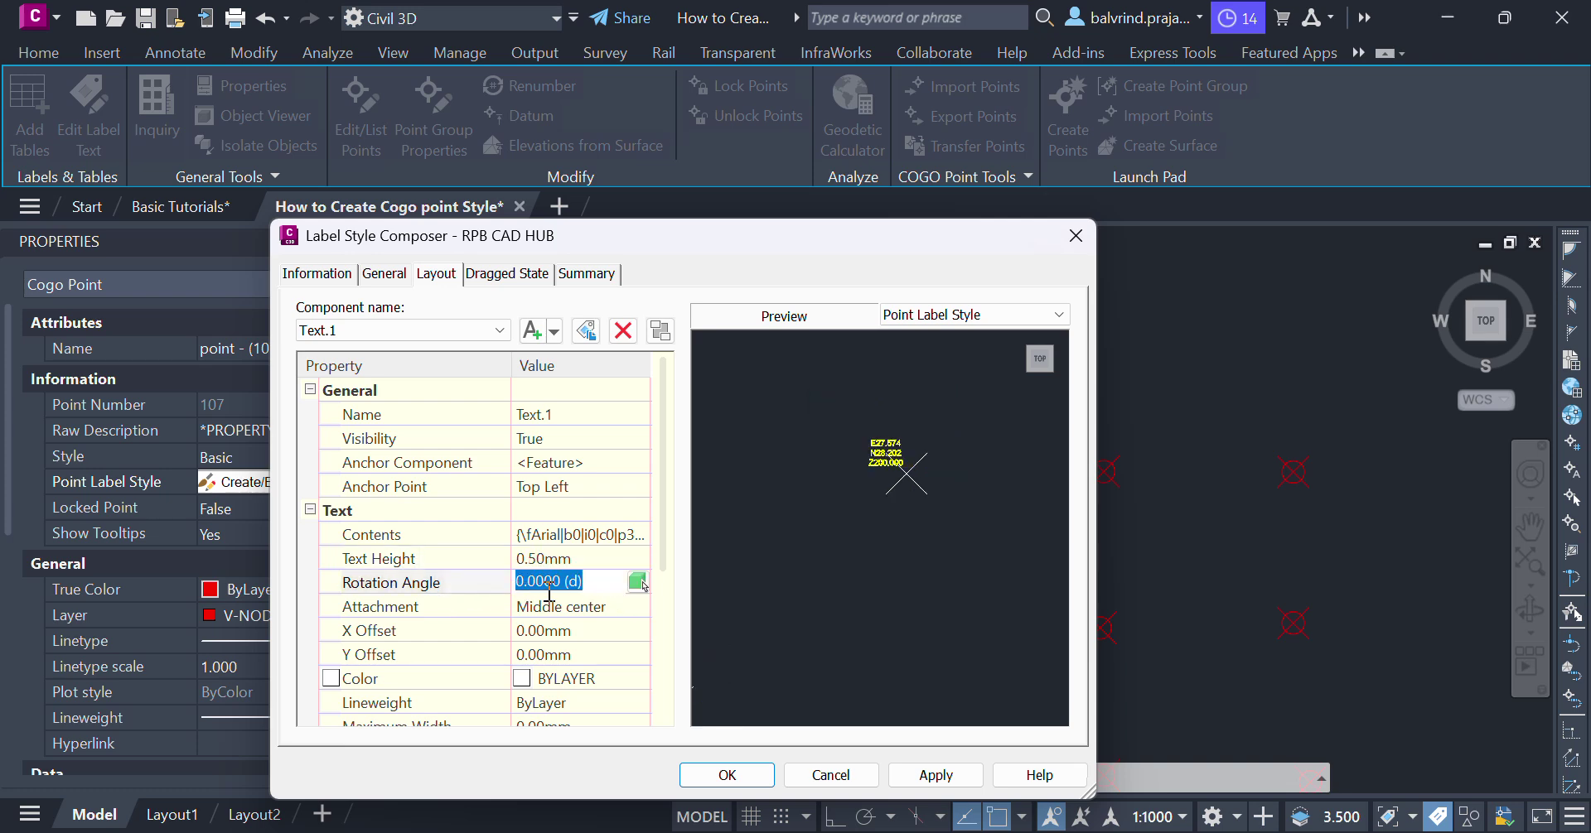
Set the text attachment of the Text.1 component to Top left
{"action": "left_click", "coordinate": [591, 609]}
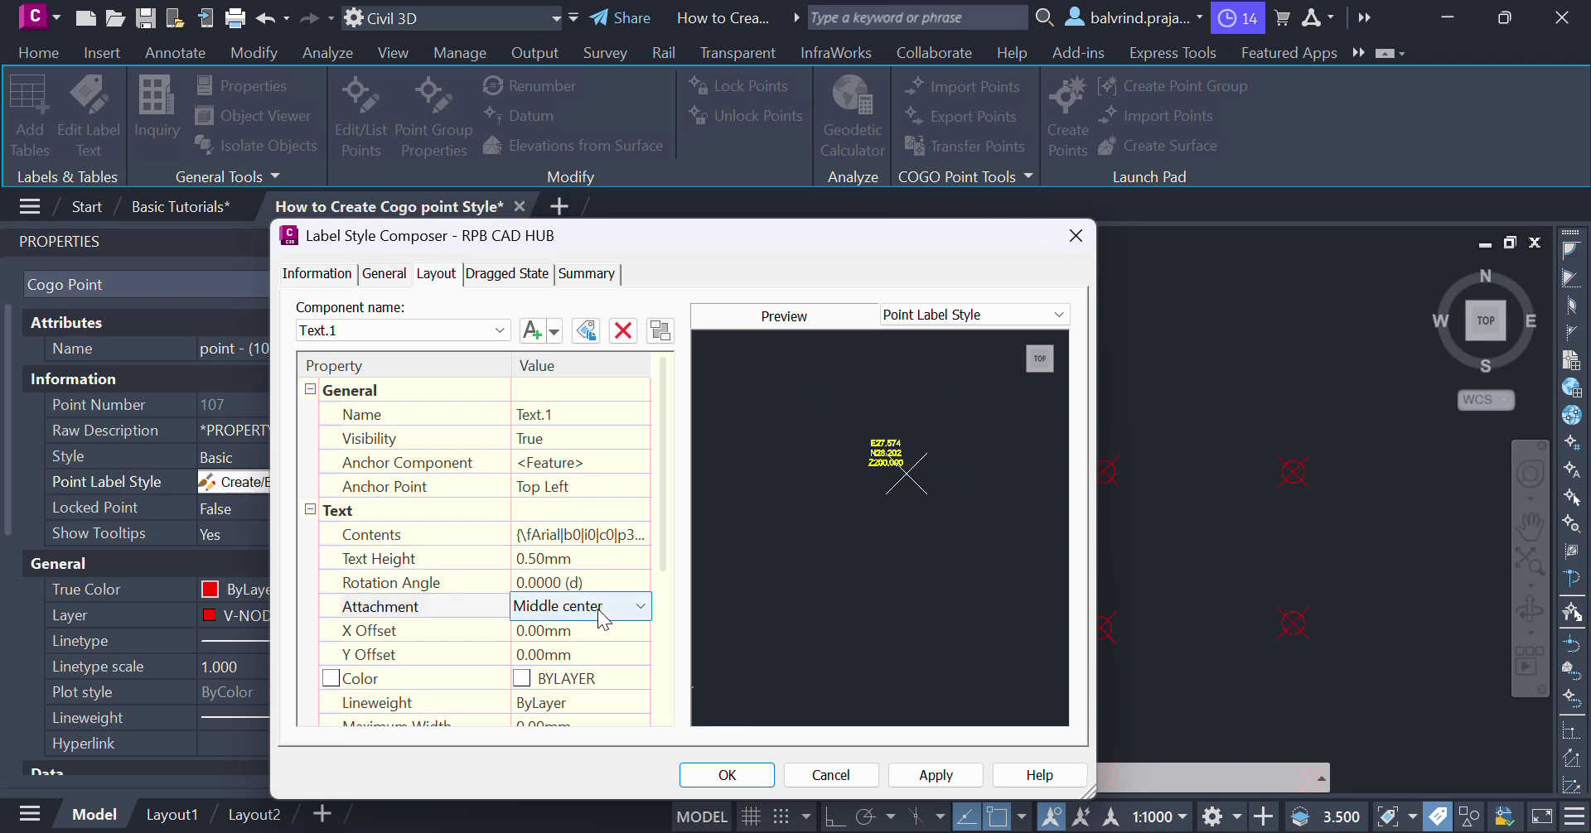
{"action": "left_click", "coordinate": [603, 617]}
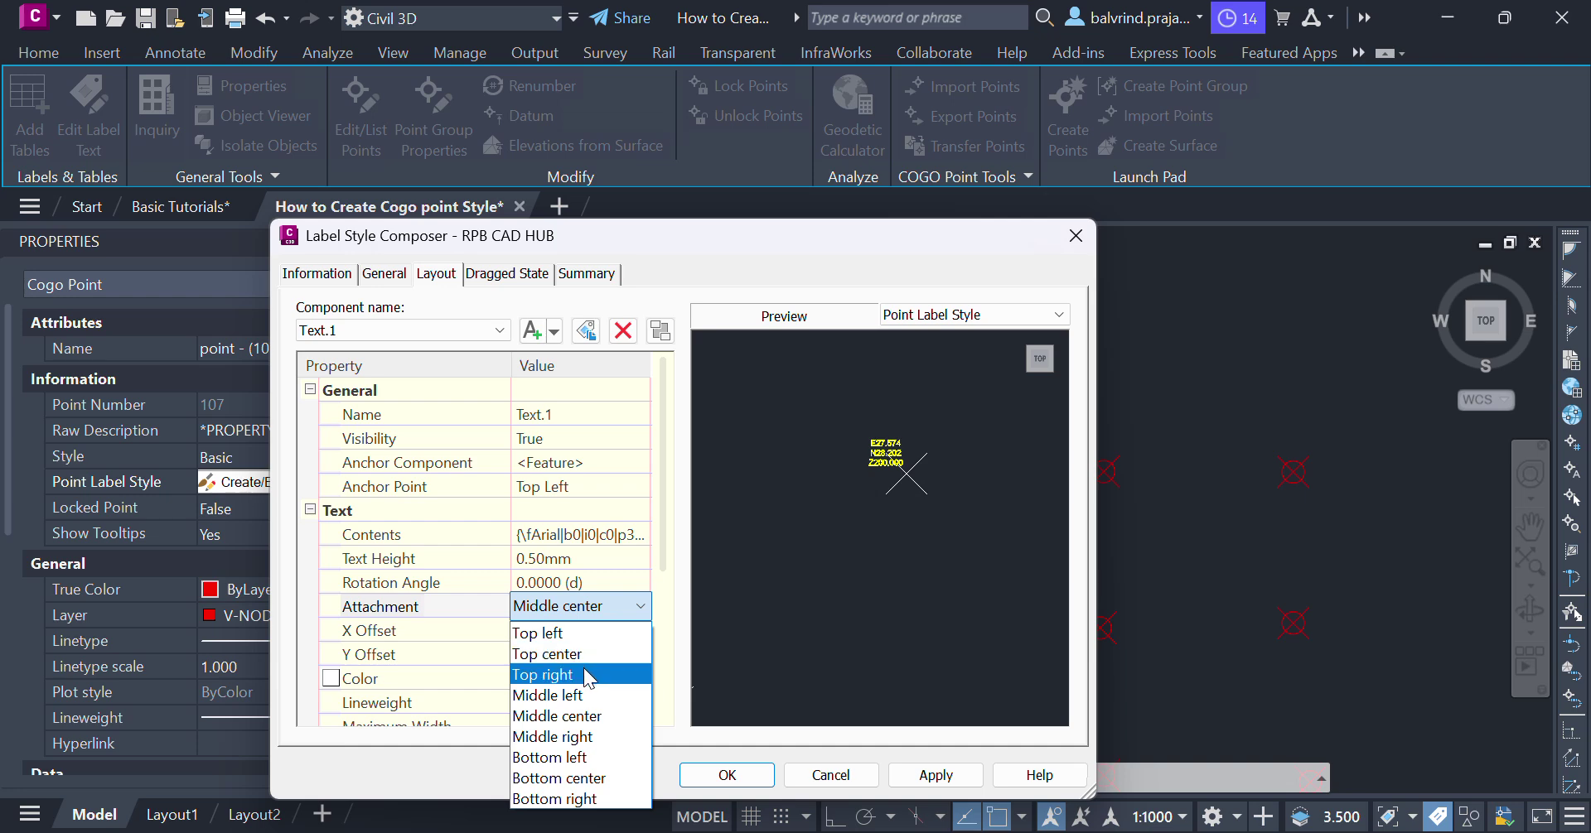
{"action": "left_click", "coordinate": [584, 673]}
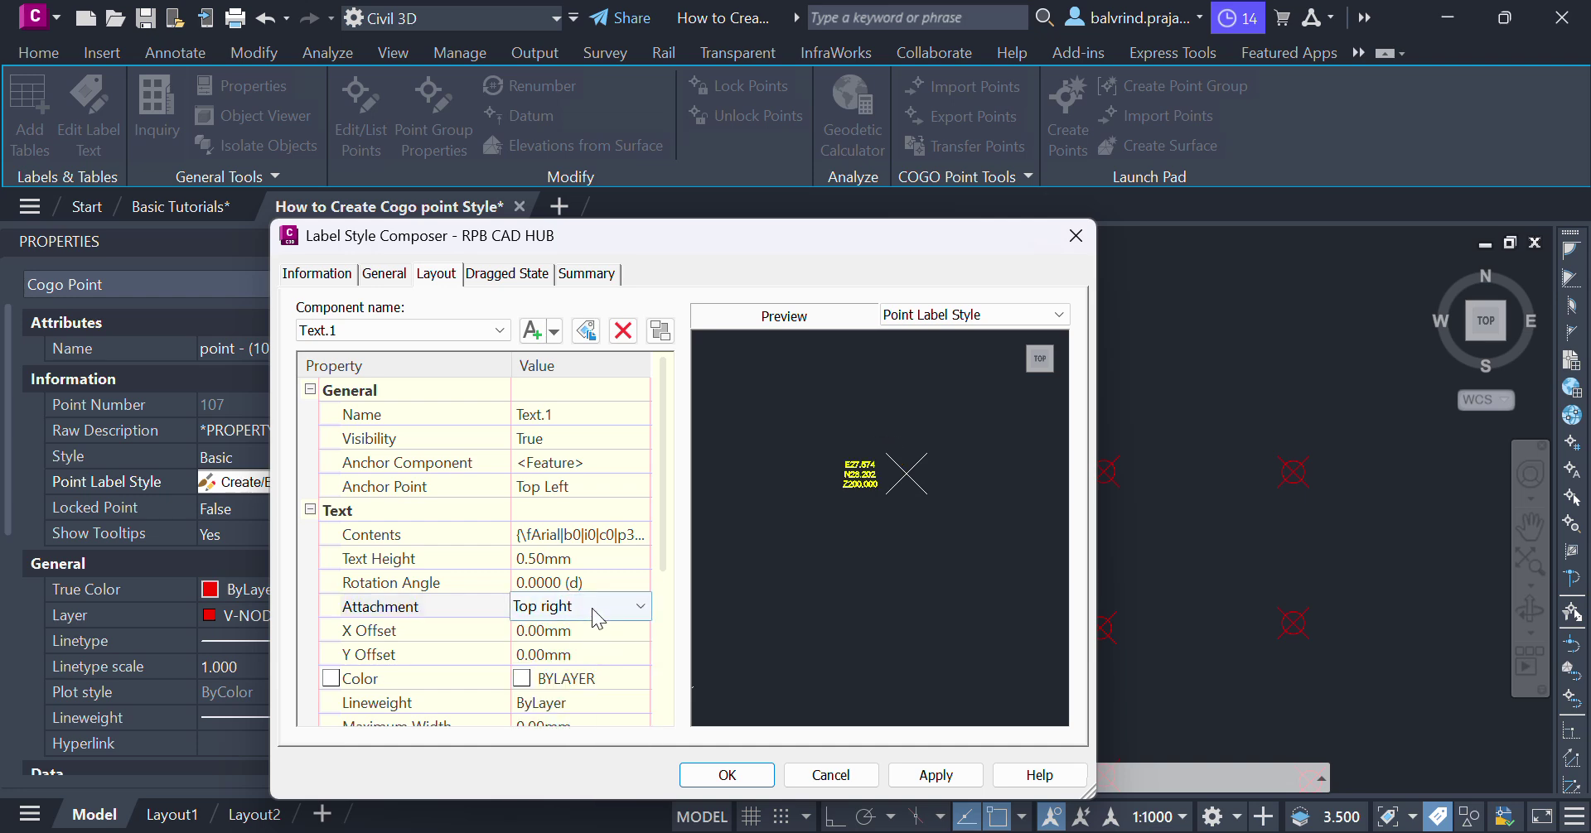
{"action": "left_click", "coordinate": [591, 608]}
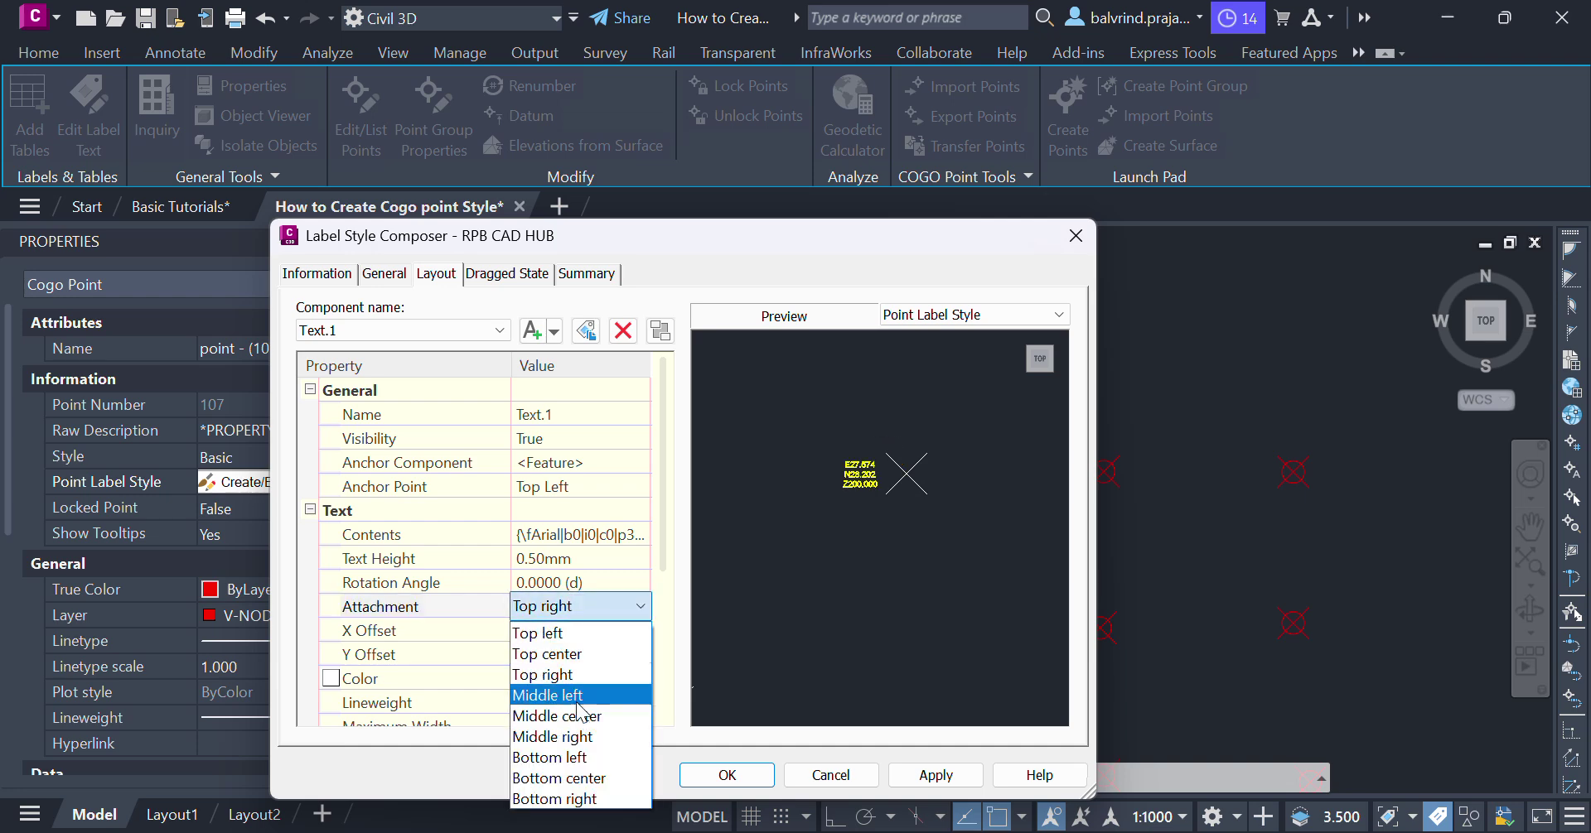
{"action": "left_click", "coordinate": [566, 633]}
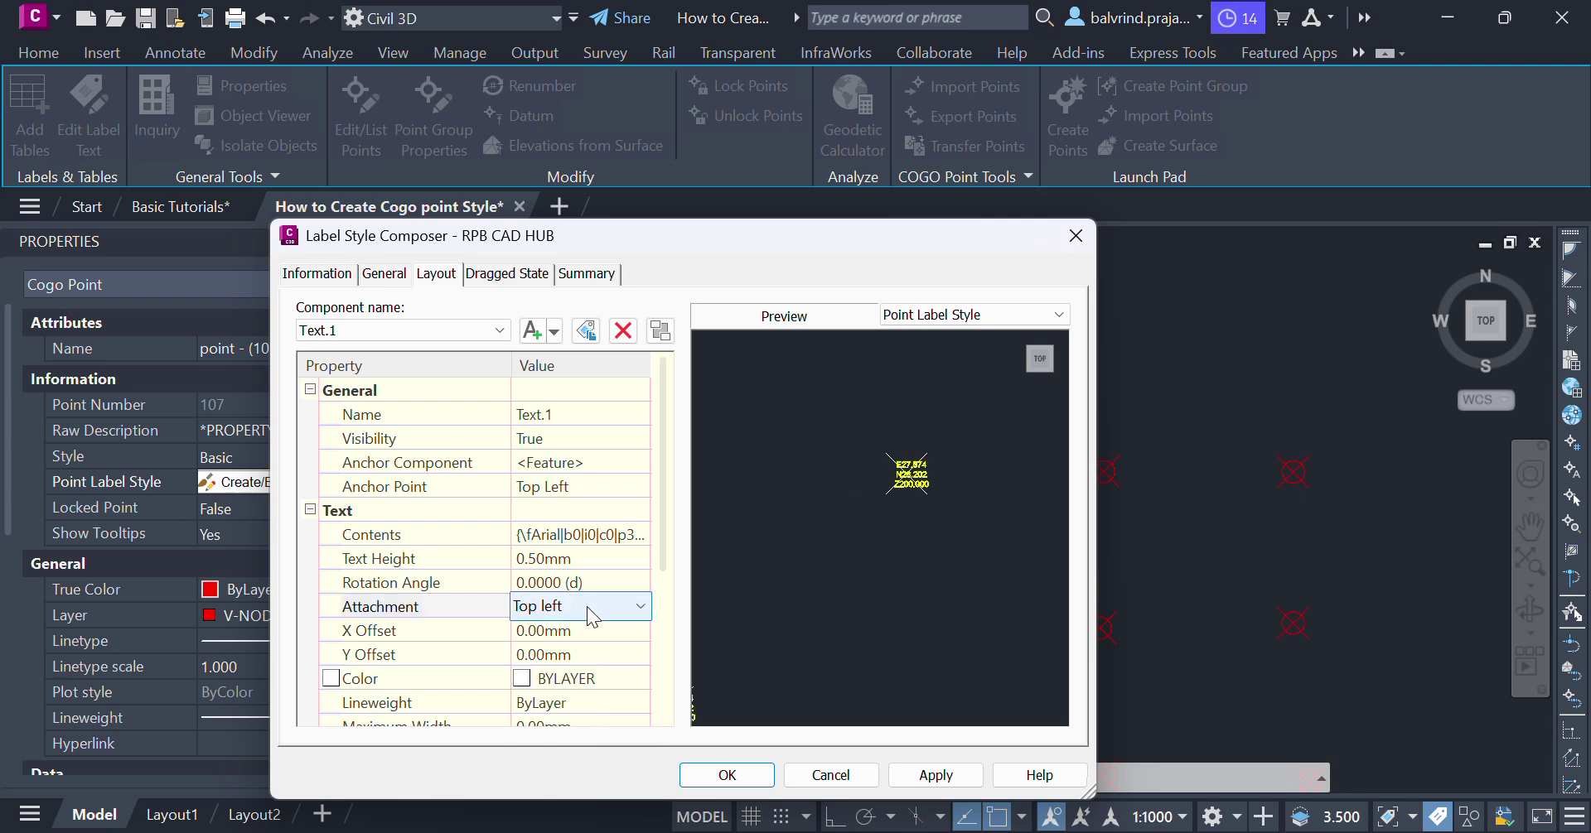
{"action": "scroll", "coordinate": [583, 640], "scroll_direction": "down", "scroll_amount": 2}
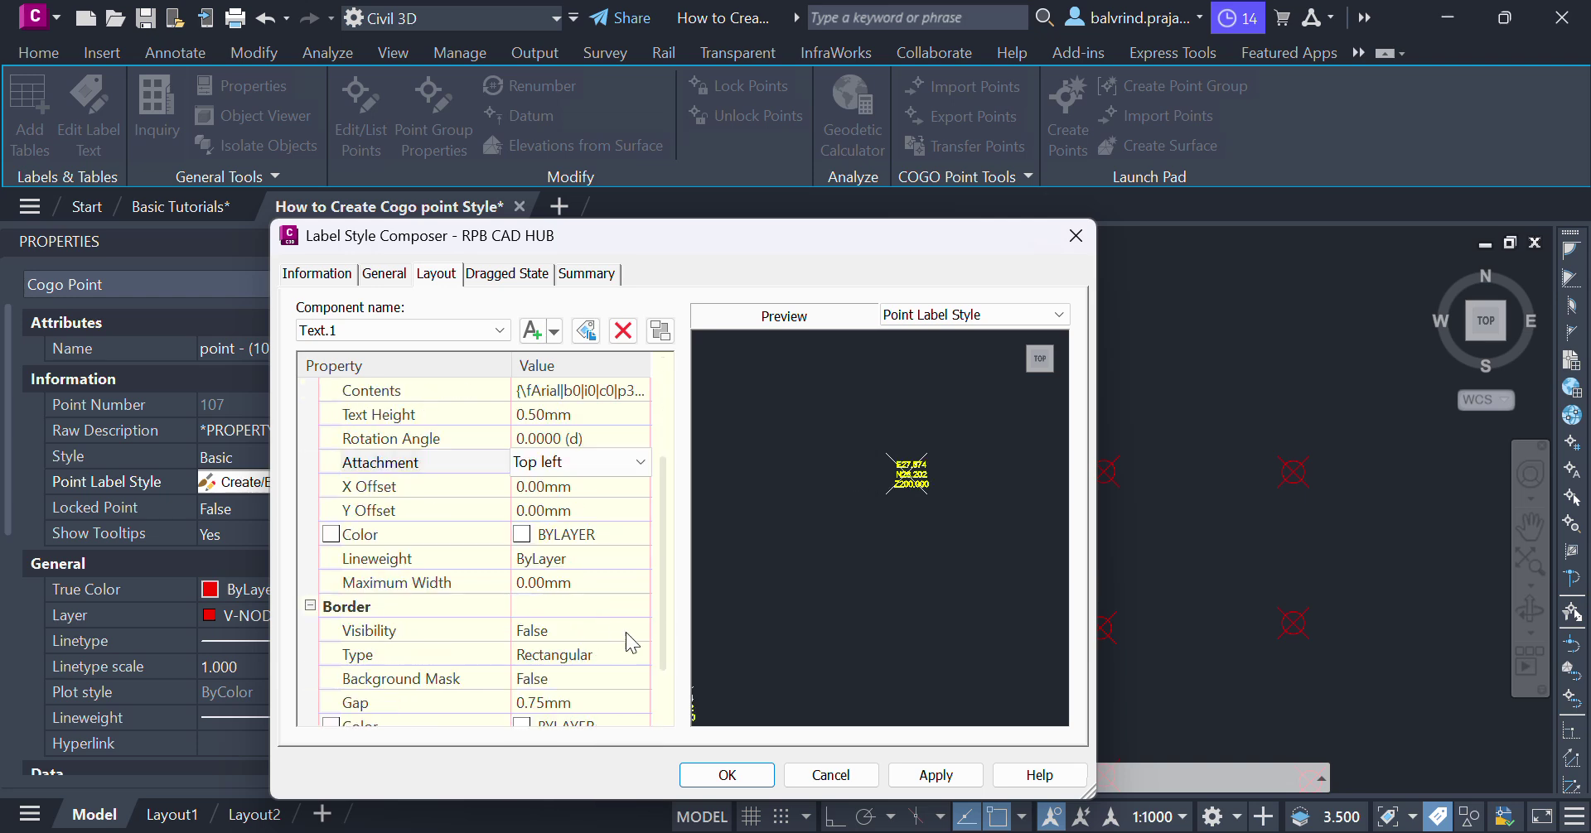
{"action": "scroll", "coordinate": [584, 560], "scroll_direction": "down", "scroll_amount": 1}
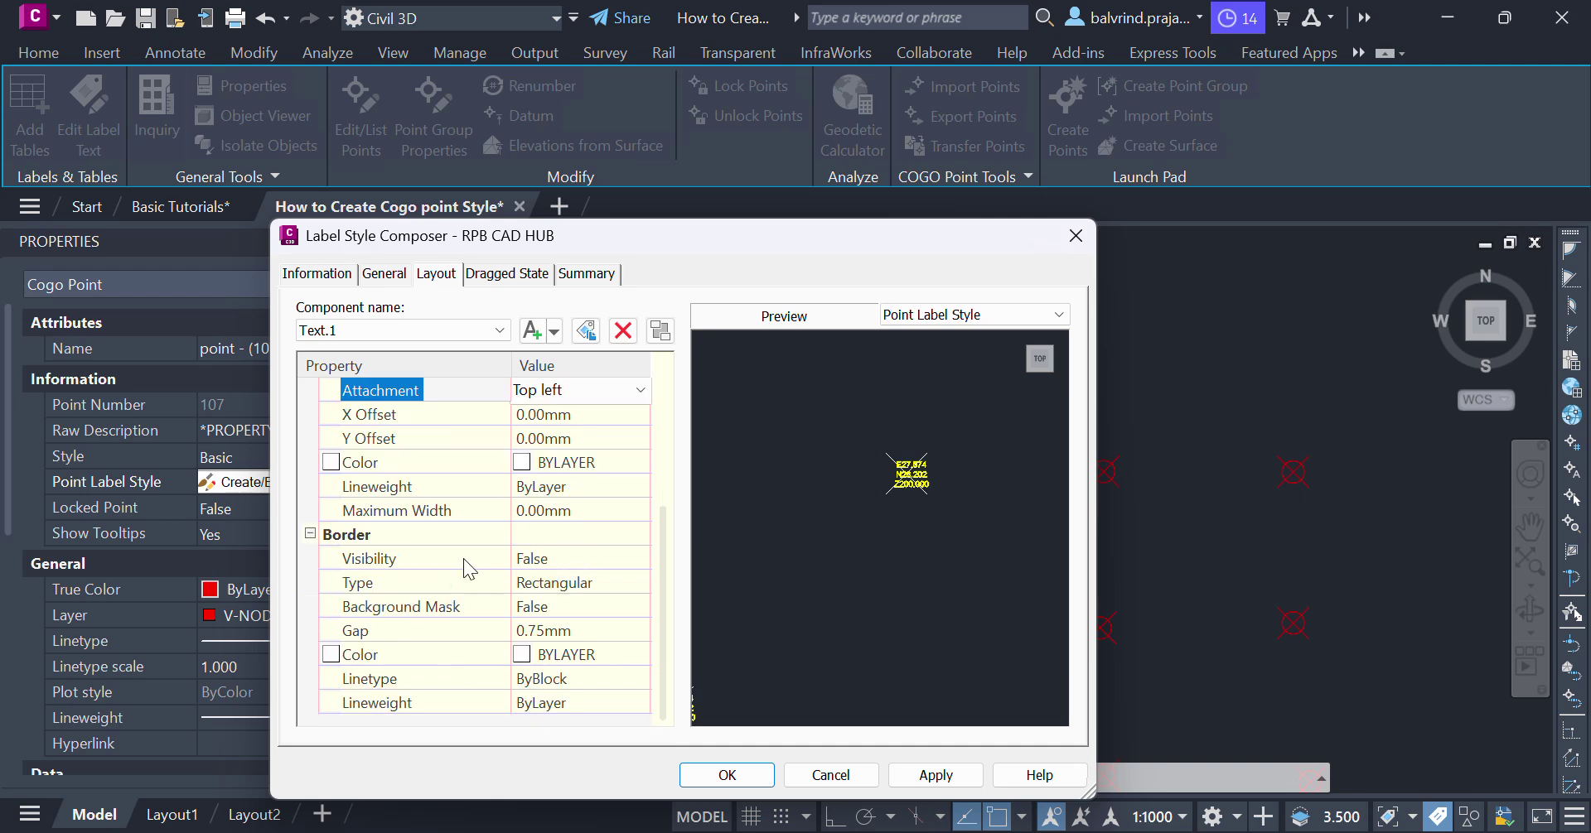
{"action": "left_click", "coordinate": [587, 466]}
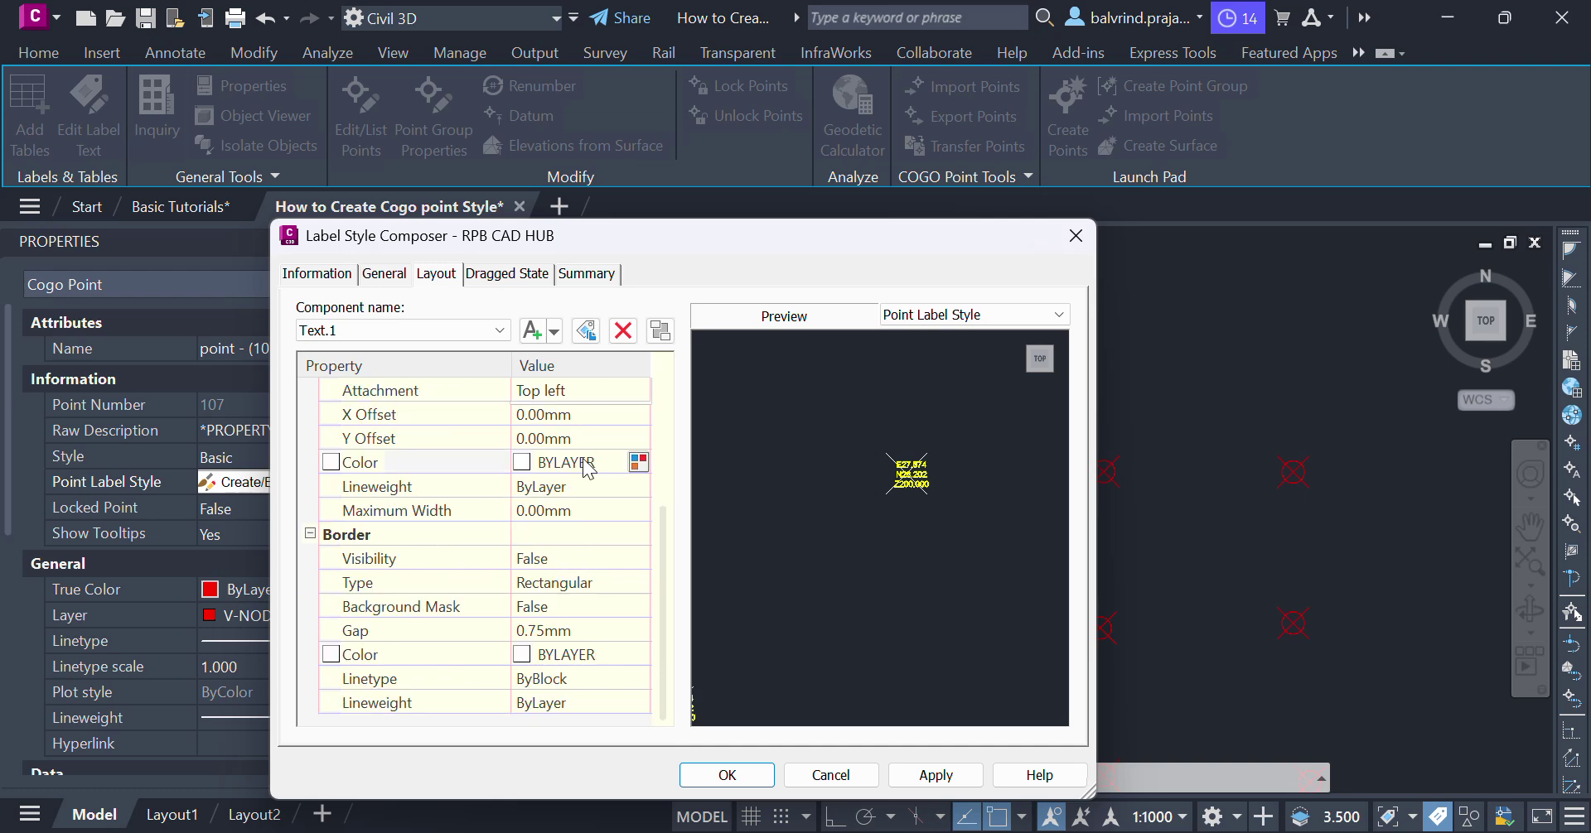
{"action": "left_click", "coordinate": [637, 463]}
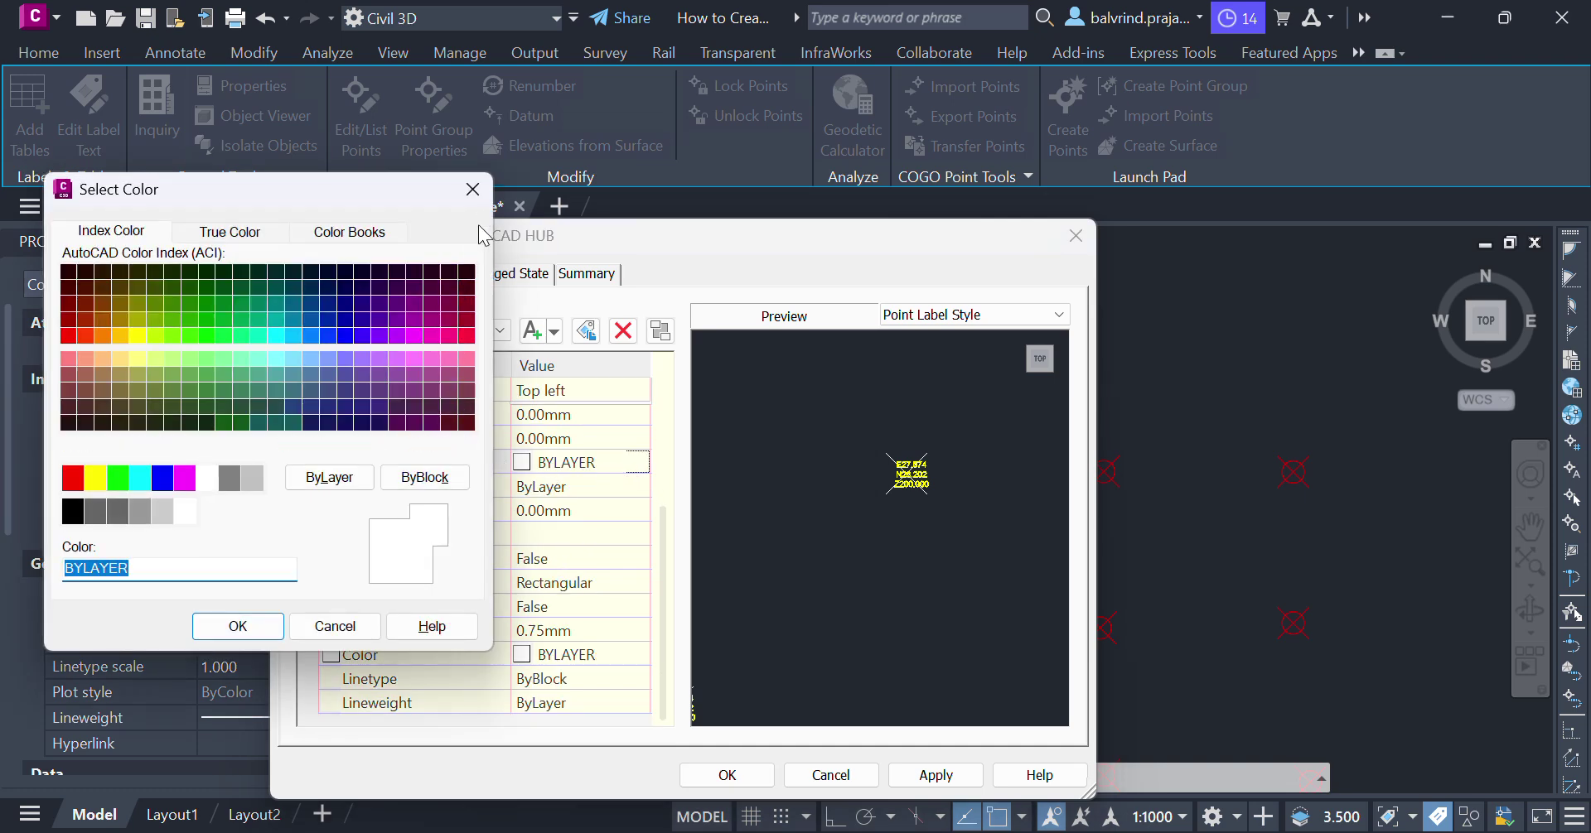
{"action": "left_click", "coordinate": [472, 189]}
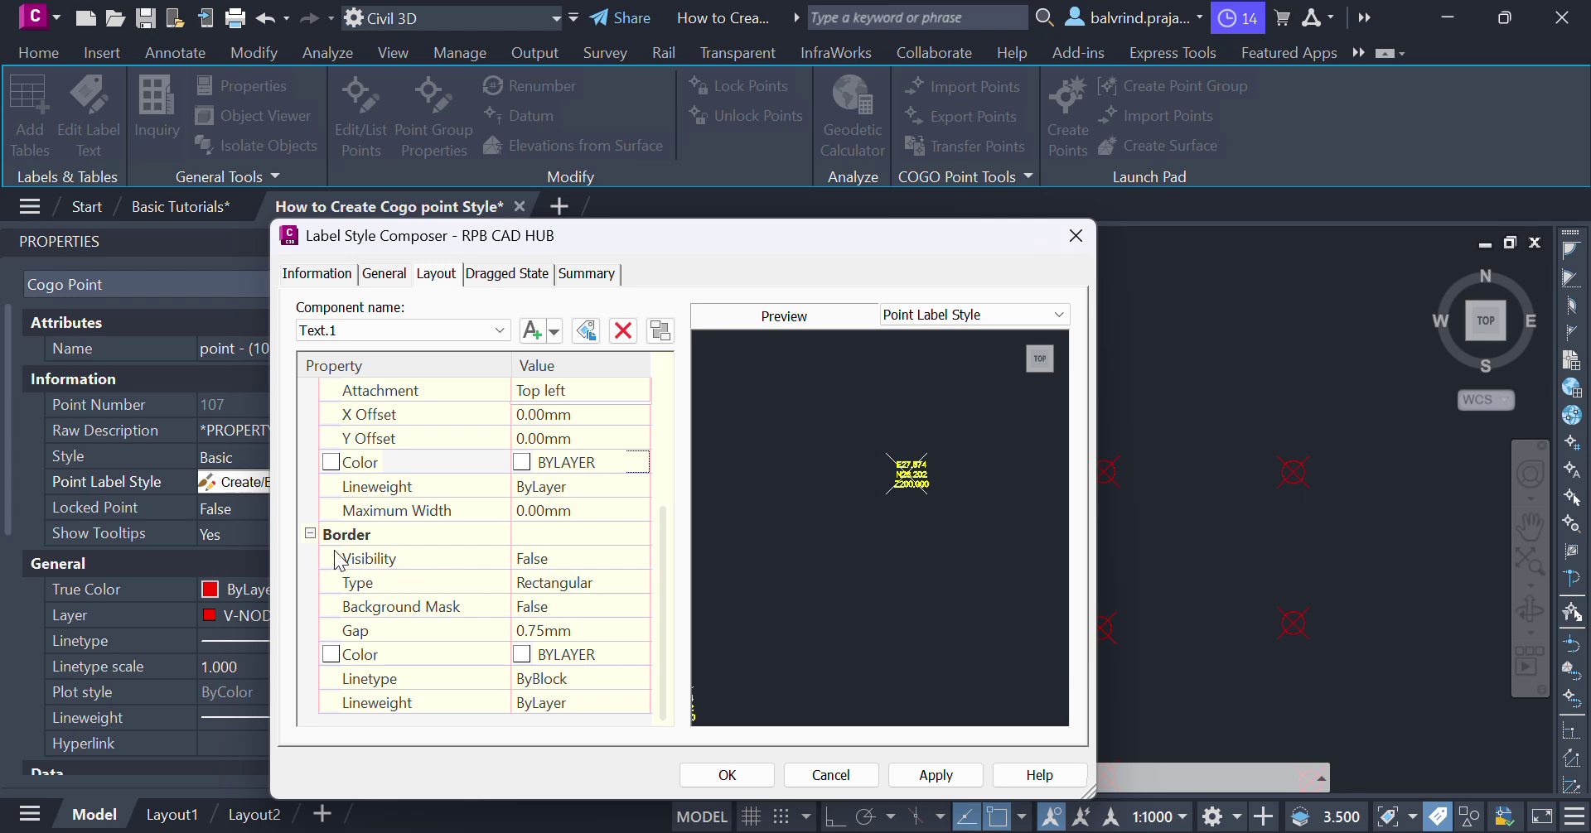
Make the label text's border visible and set the border gap to 0.2 mm
{"action": "scroll", "coordinate": [922, 454], "scroll_direction": "up", "scroll_amount": 3}
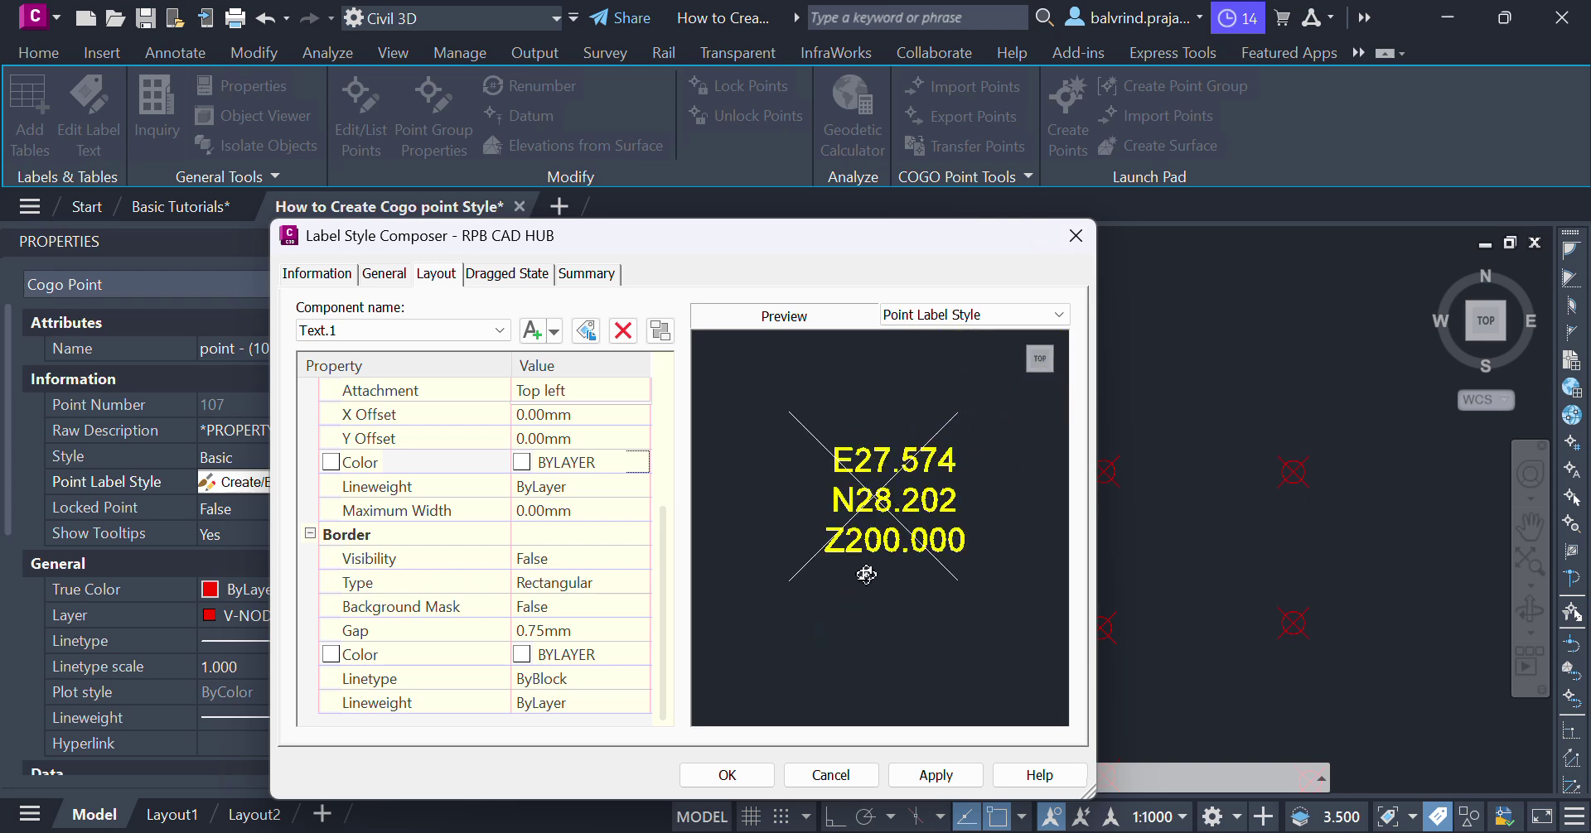
{"action": "left_click", "coordinate": [580, 558]}
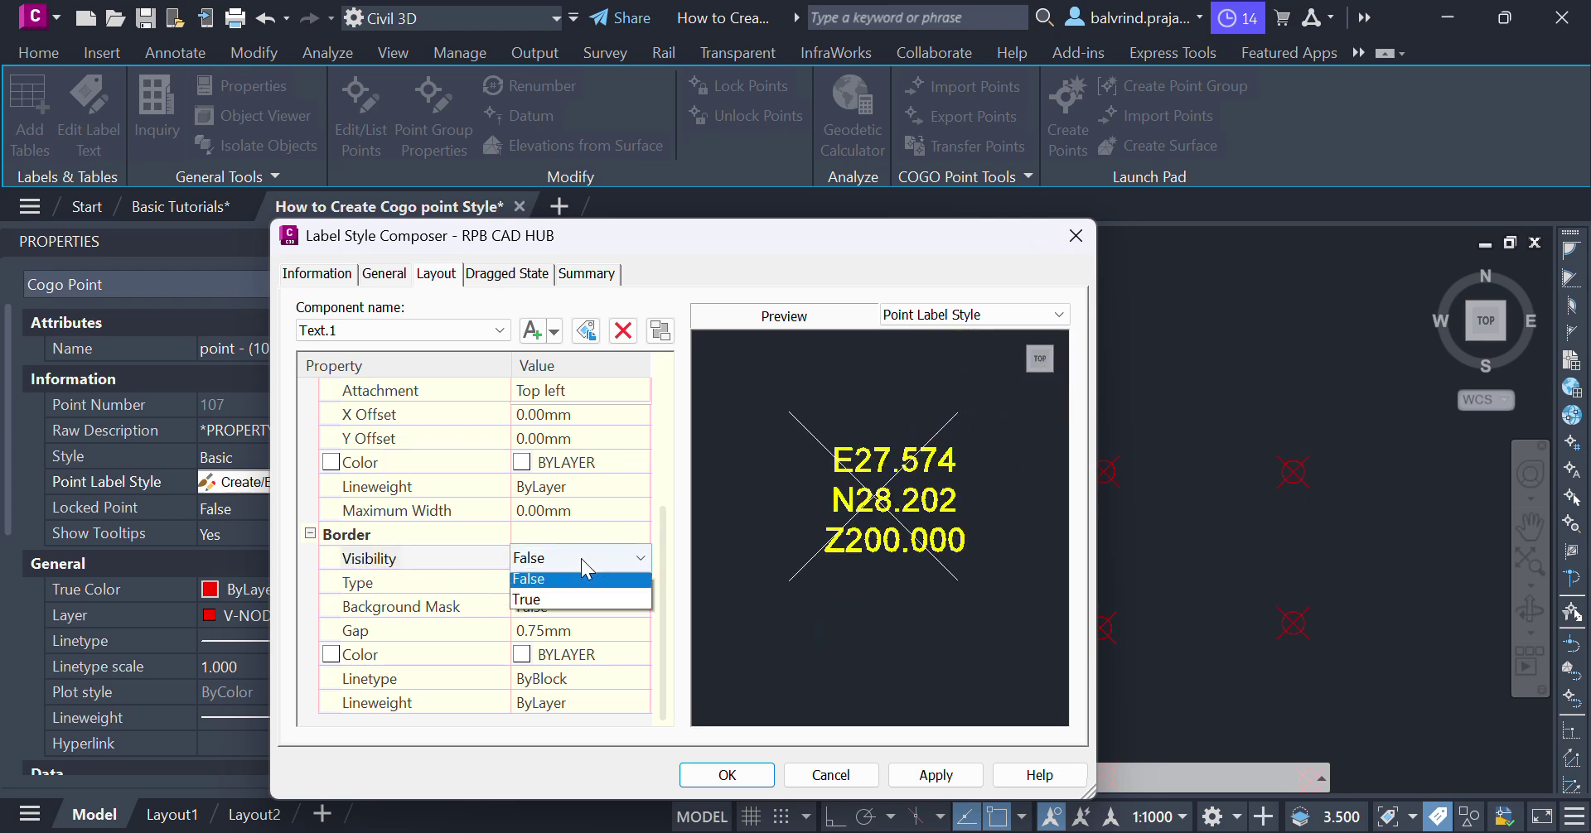
{"action": "left_click", "coordinate": [556, 610]}
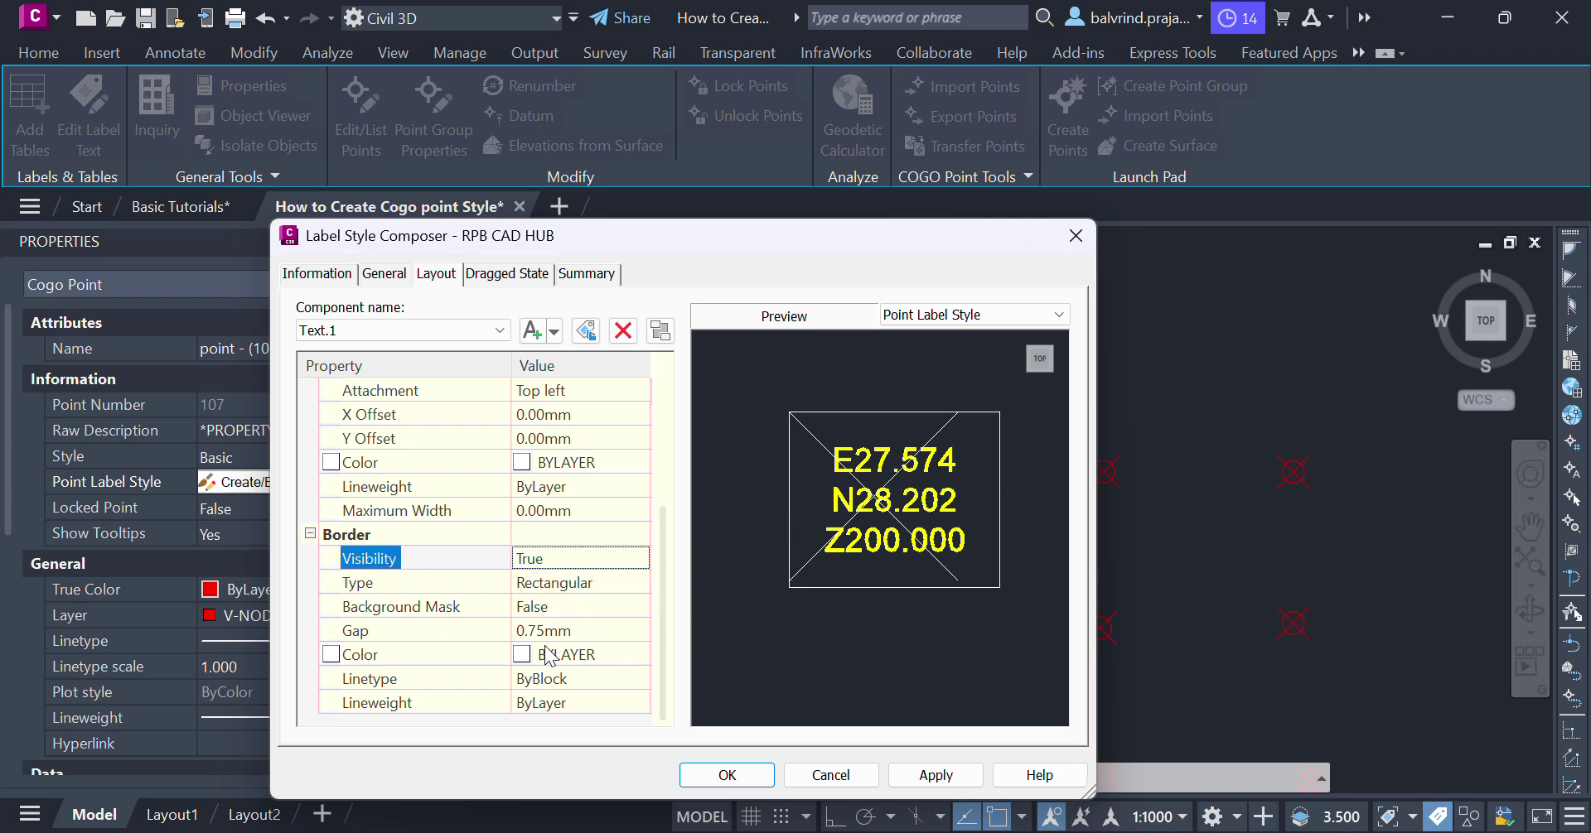
{"action": "left_click", "coordinate": [597, 633]}
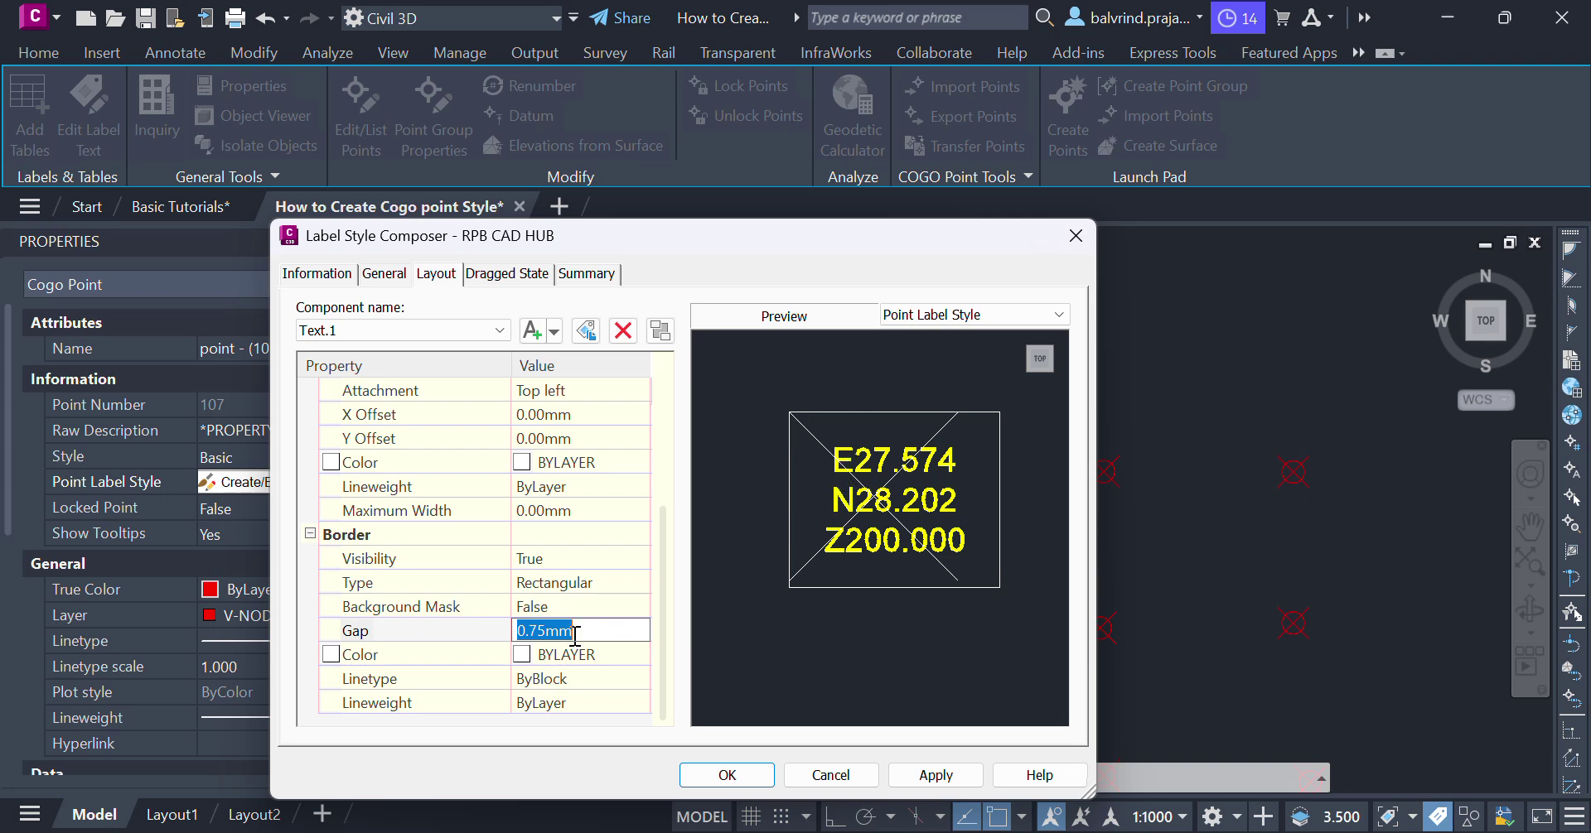
{"action": "type", "text": ".1"}
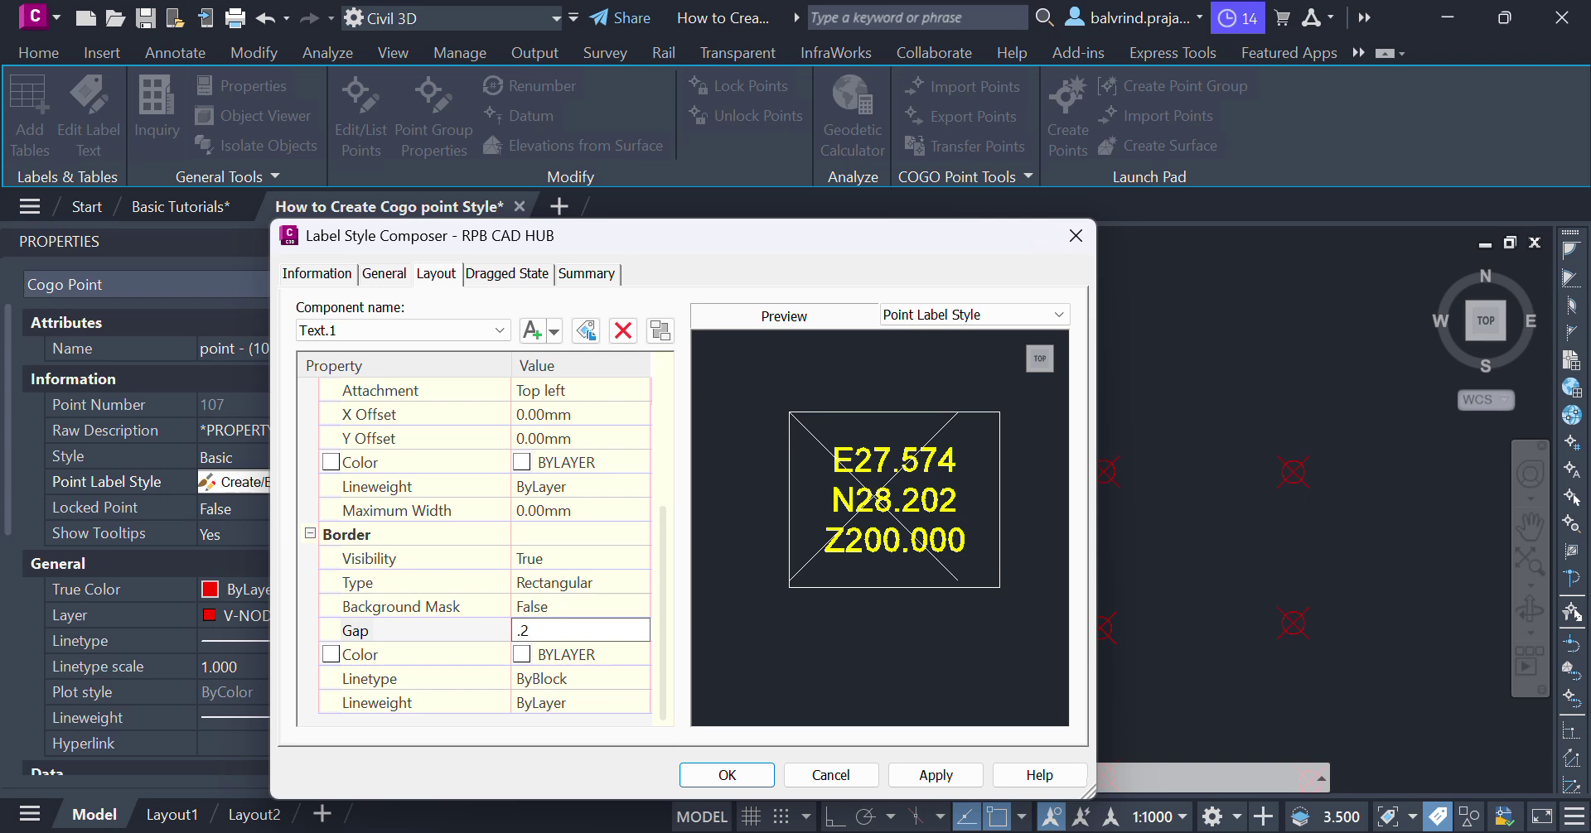
{"action": "left_click", "coordinate": [594, 607]}
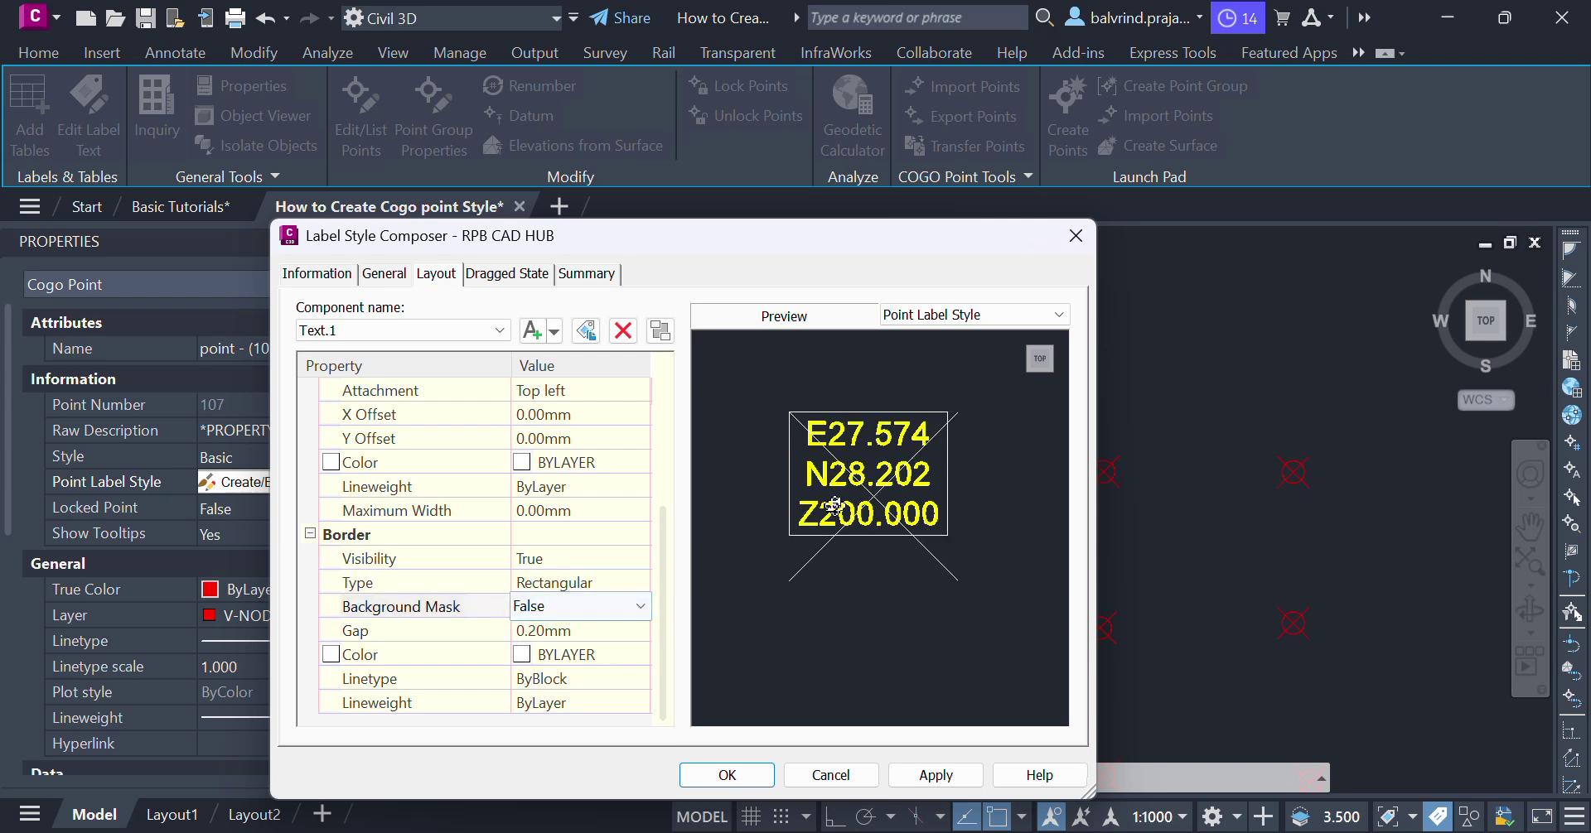
Set the border visibility to False and save the RPB CAD HUB label style for the selected point
{"action": "left_click", "coordinate": [568, 556]}
{"action": "left_click", "coordinate": [568, 560]}
{"action": "left_click", "coordinate": [562, 585]}
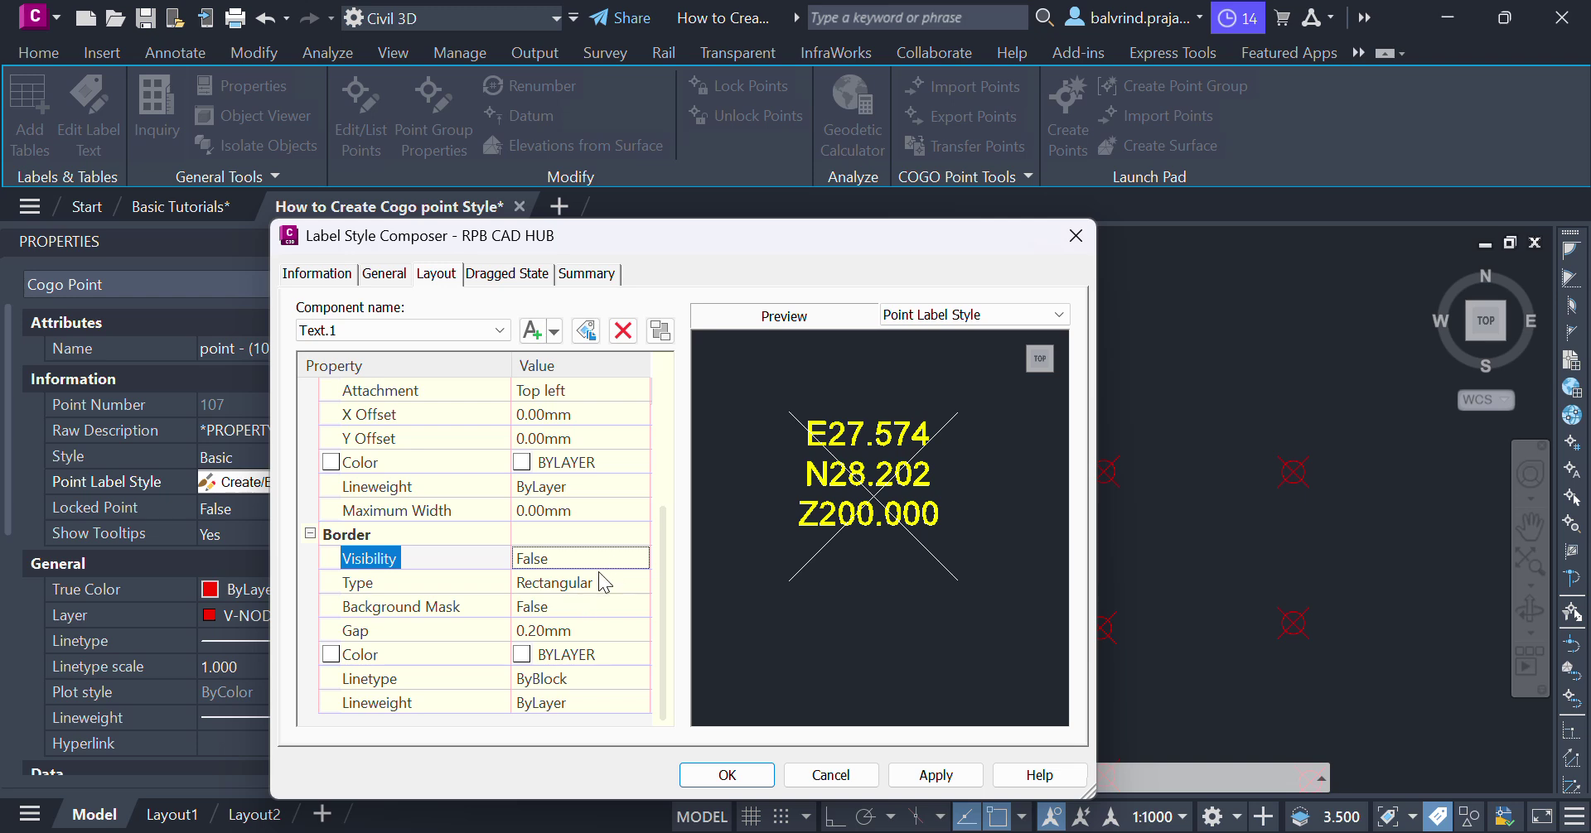
{"action": "left_click", "coordinate": [944, 774]}
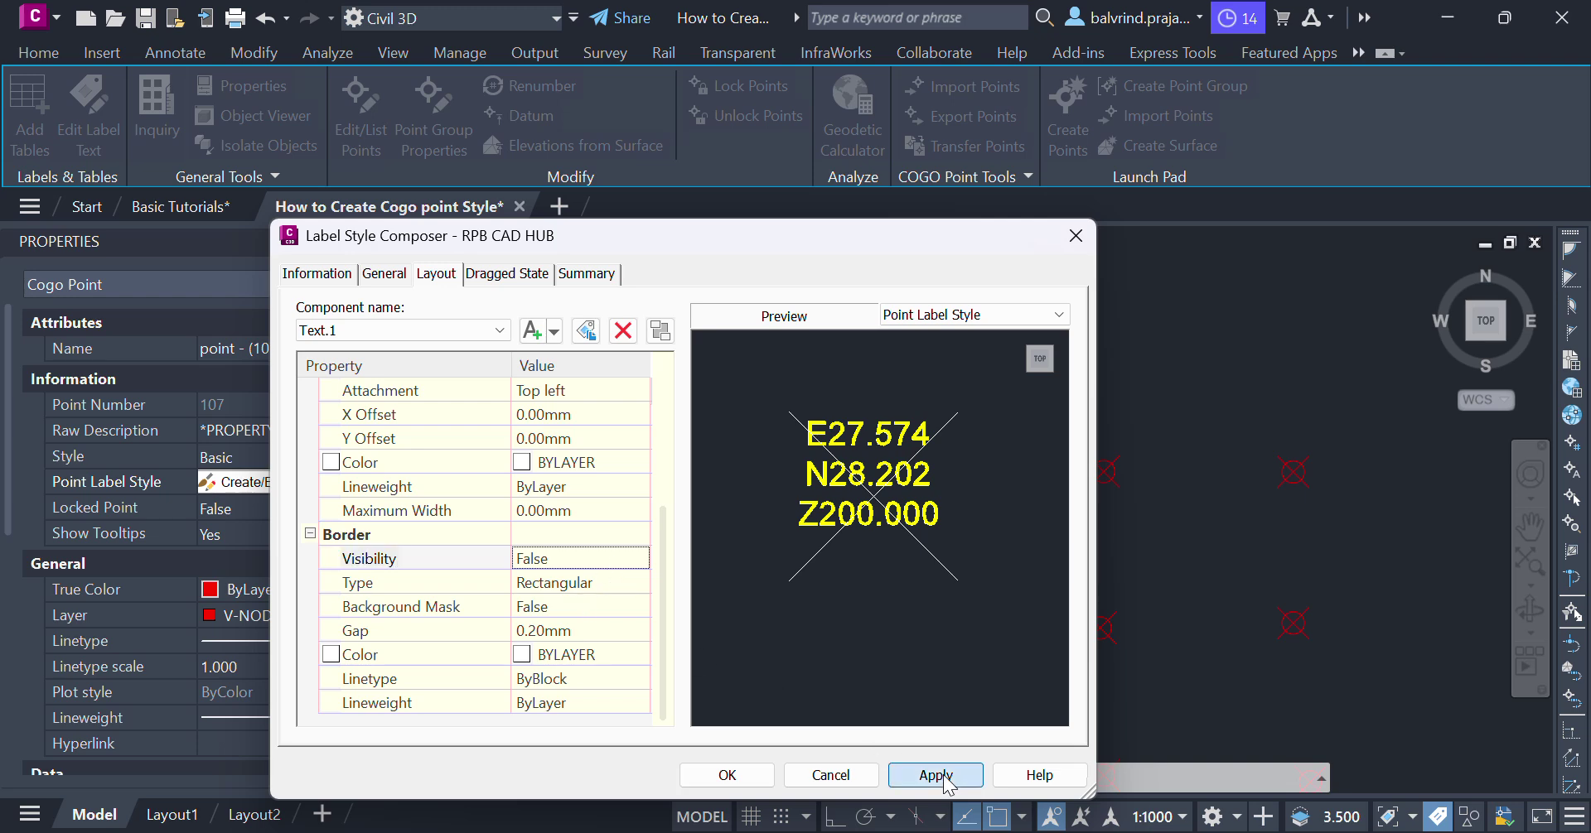
{"action": "left_click", "coordinate": [727, 774]}
{"action": "left_click", "coordinate": [691, 458]}
Assign the RPB CAD HUB point label style to all twelve COGO points and clear the selection
{"action": "scroll", "coordinate": [683, 464], "scroll_direction": "up", "scroll_amount": 5}
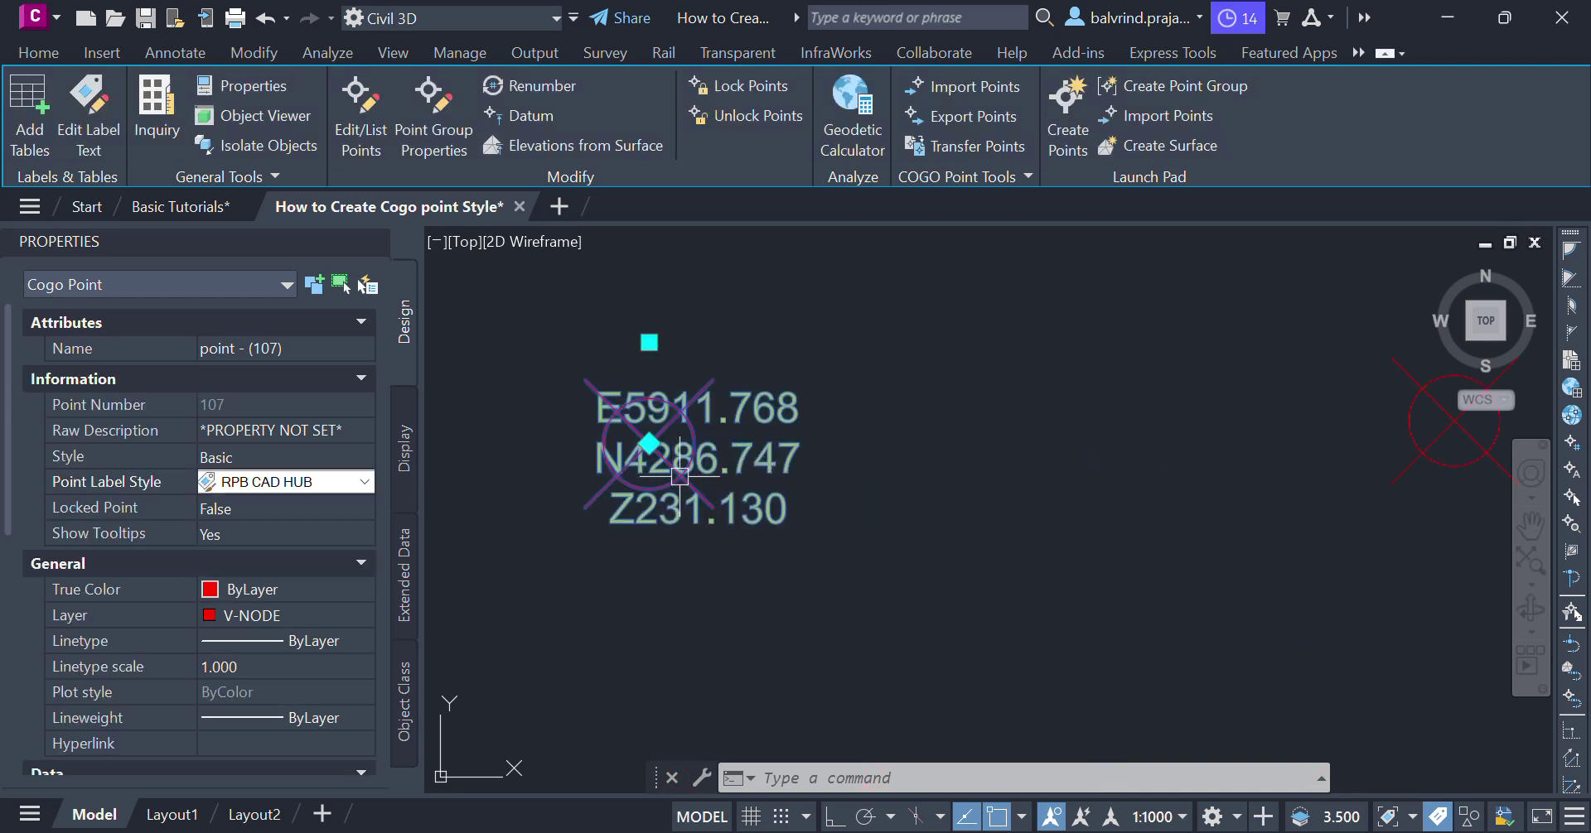
{"action": "scroll", "coordinate": [713, 487], "scroll_direction": "up", "scroll_amount": 3}
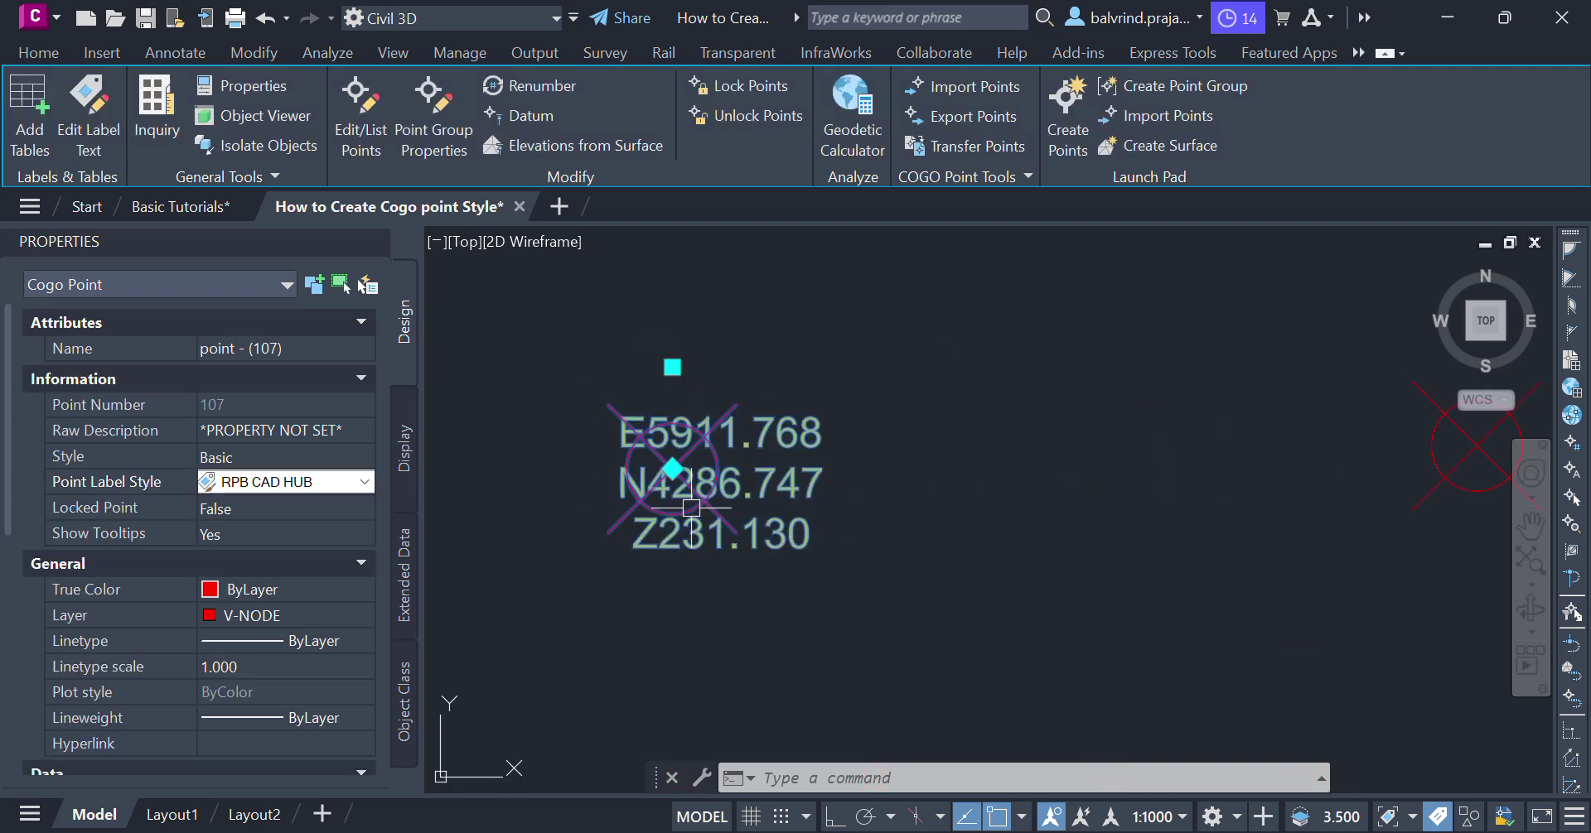
{"action": "scroll", "coordinate": [768, 507], "scroll_direction": "down", "scroll_amount": 5}
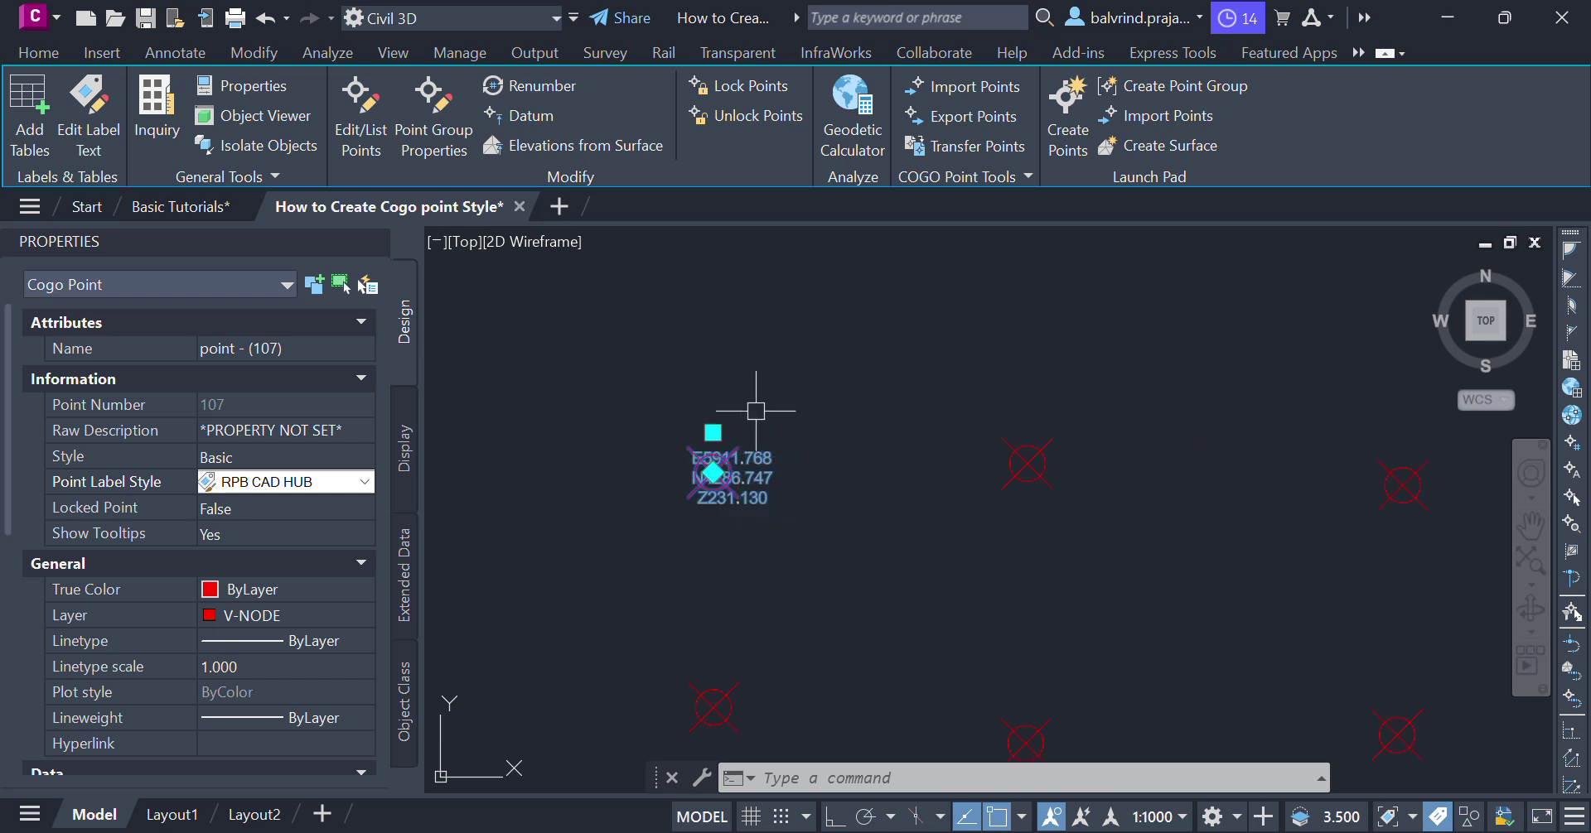
{"action": "scroll", "coordinate": [854, 356], "scroll_direction": "down", "scroll_amount": 3}
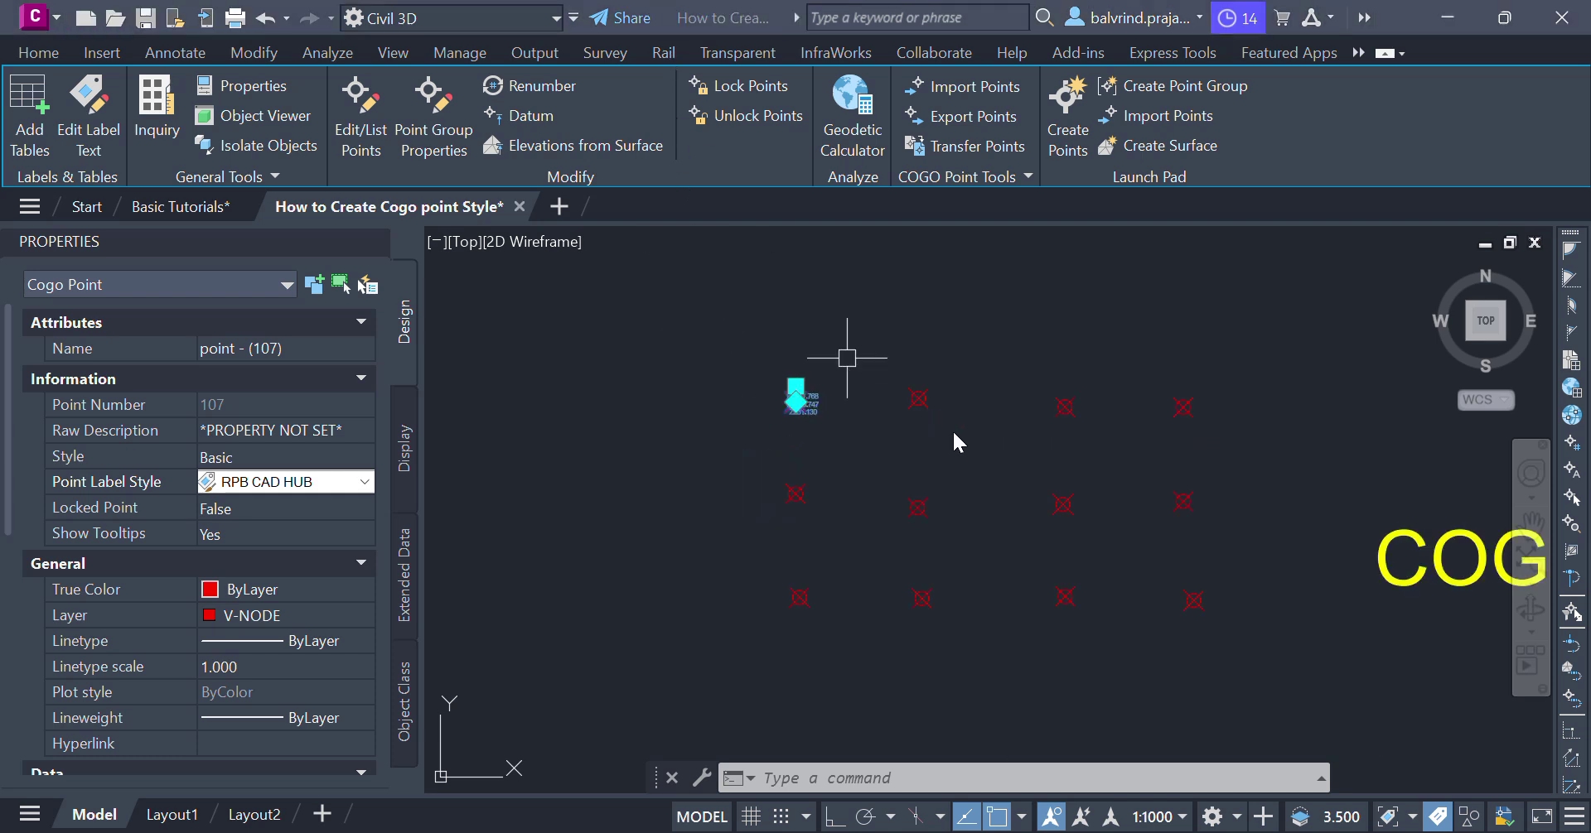
{"action": "left_click", "coordinate": [1248, 666]}
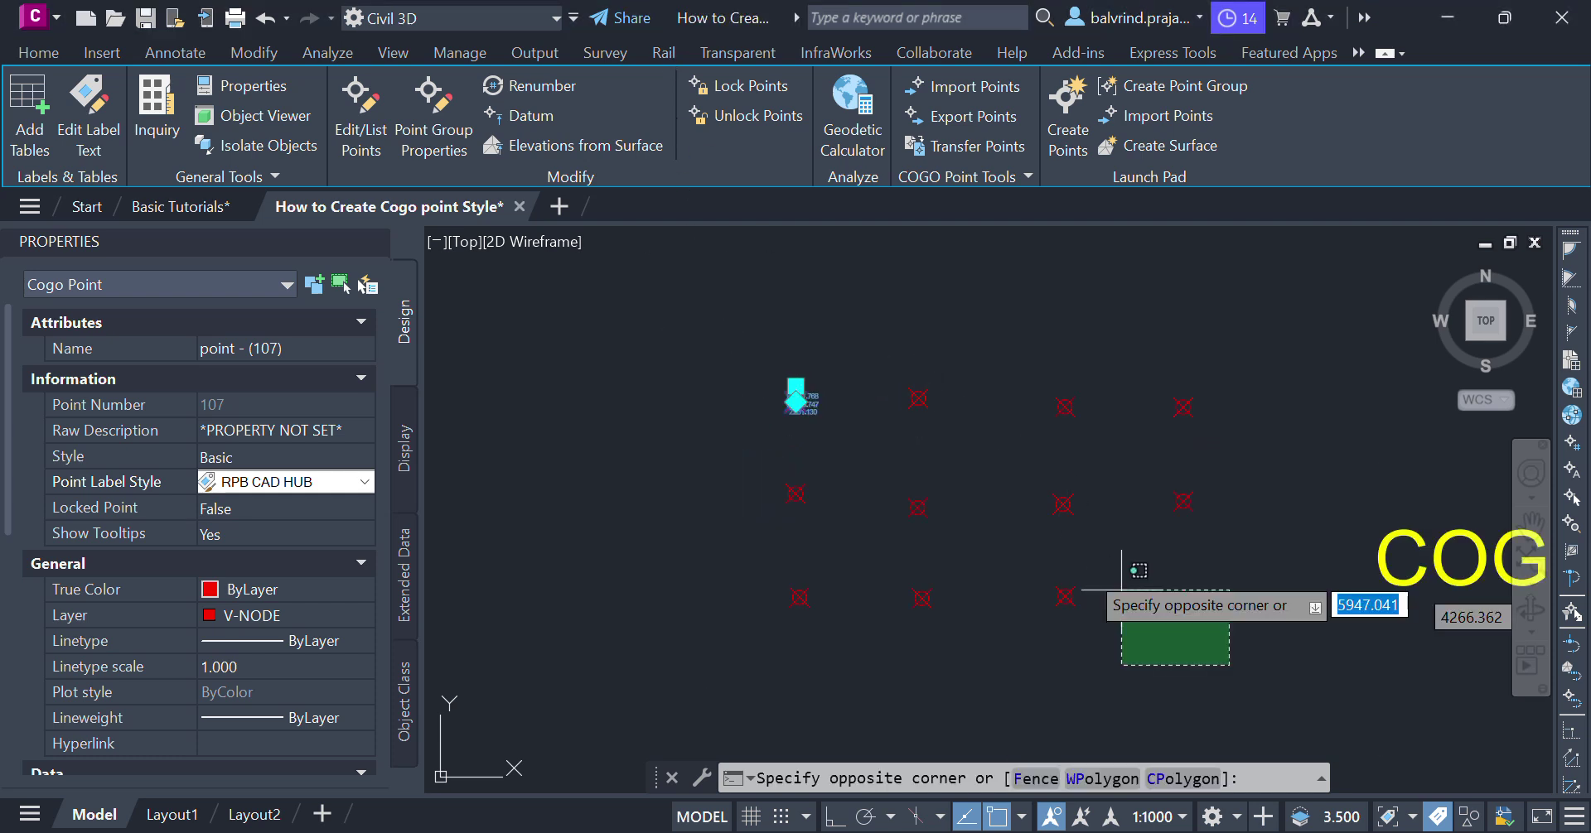
{"action": "left_click", "coordinate": [760, 365]}
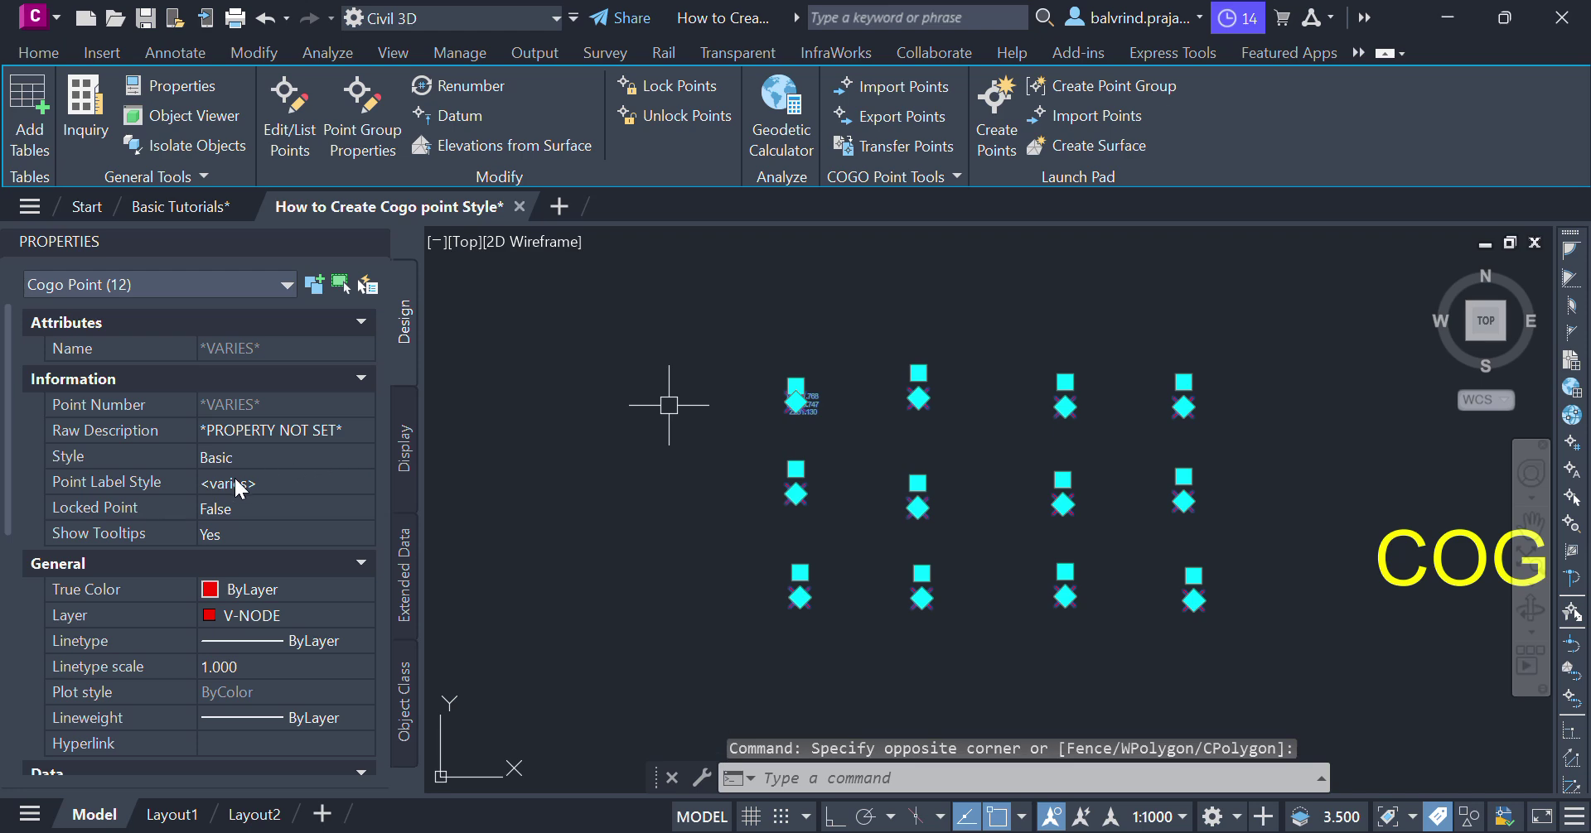
{"action": "left_click", "coordinate": [246, 480]}
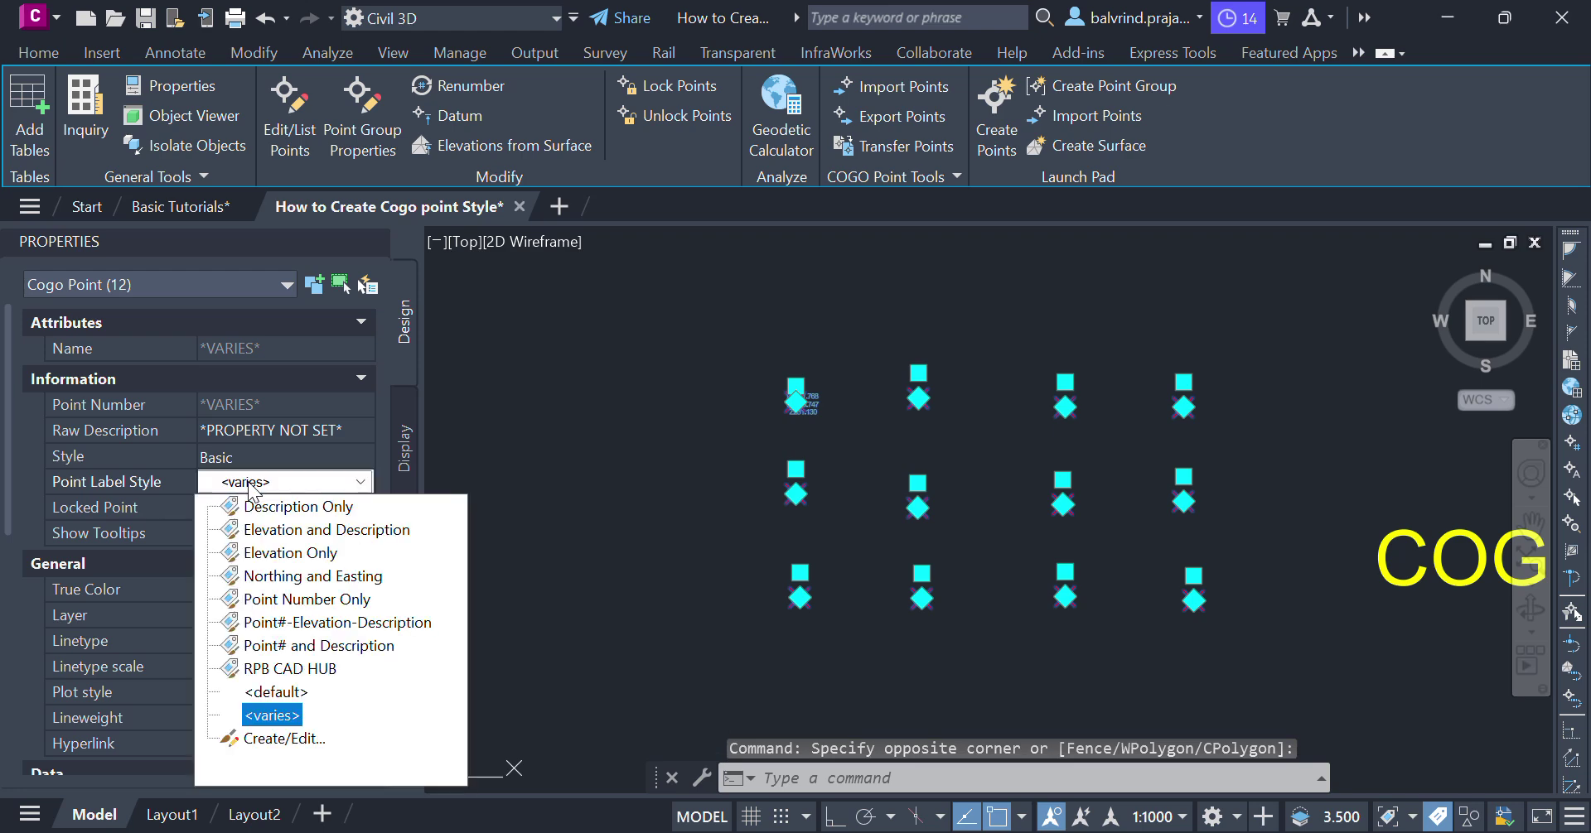
{"action": "left_click", "coordinate": [279, 670]}
{"action": "scroll", "coordinate": [881, 430], "scroll_direction": "up", "scroll_amount": 3}
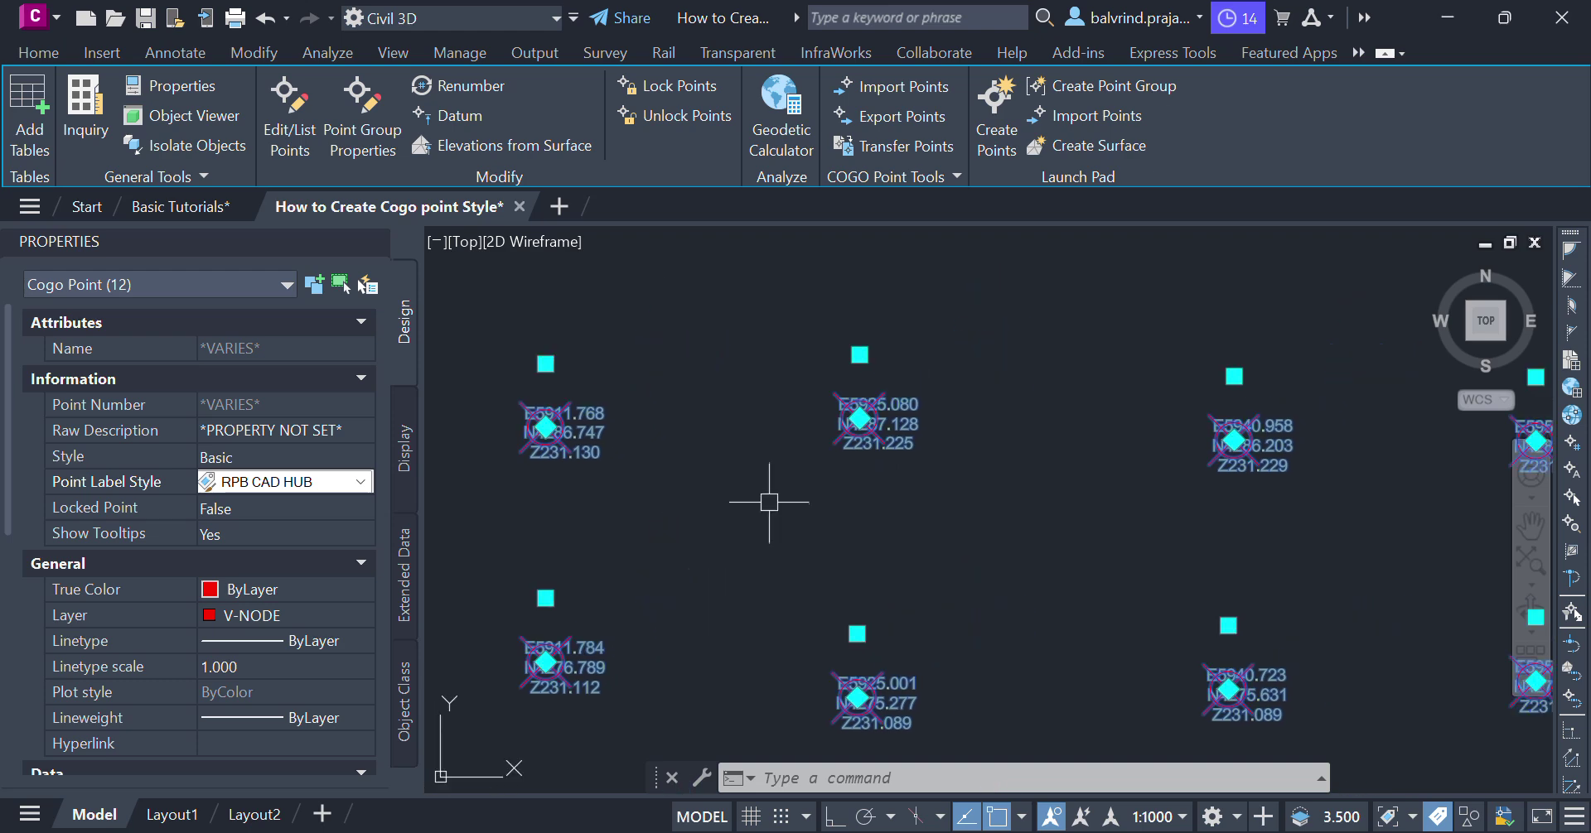
{"action": "scroll", "coordinate": [882, 484], "scroll_direction": "up", "scroll_amount": 2}
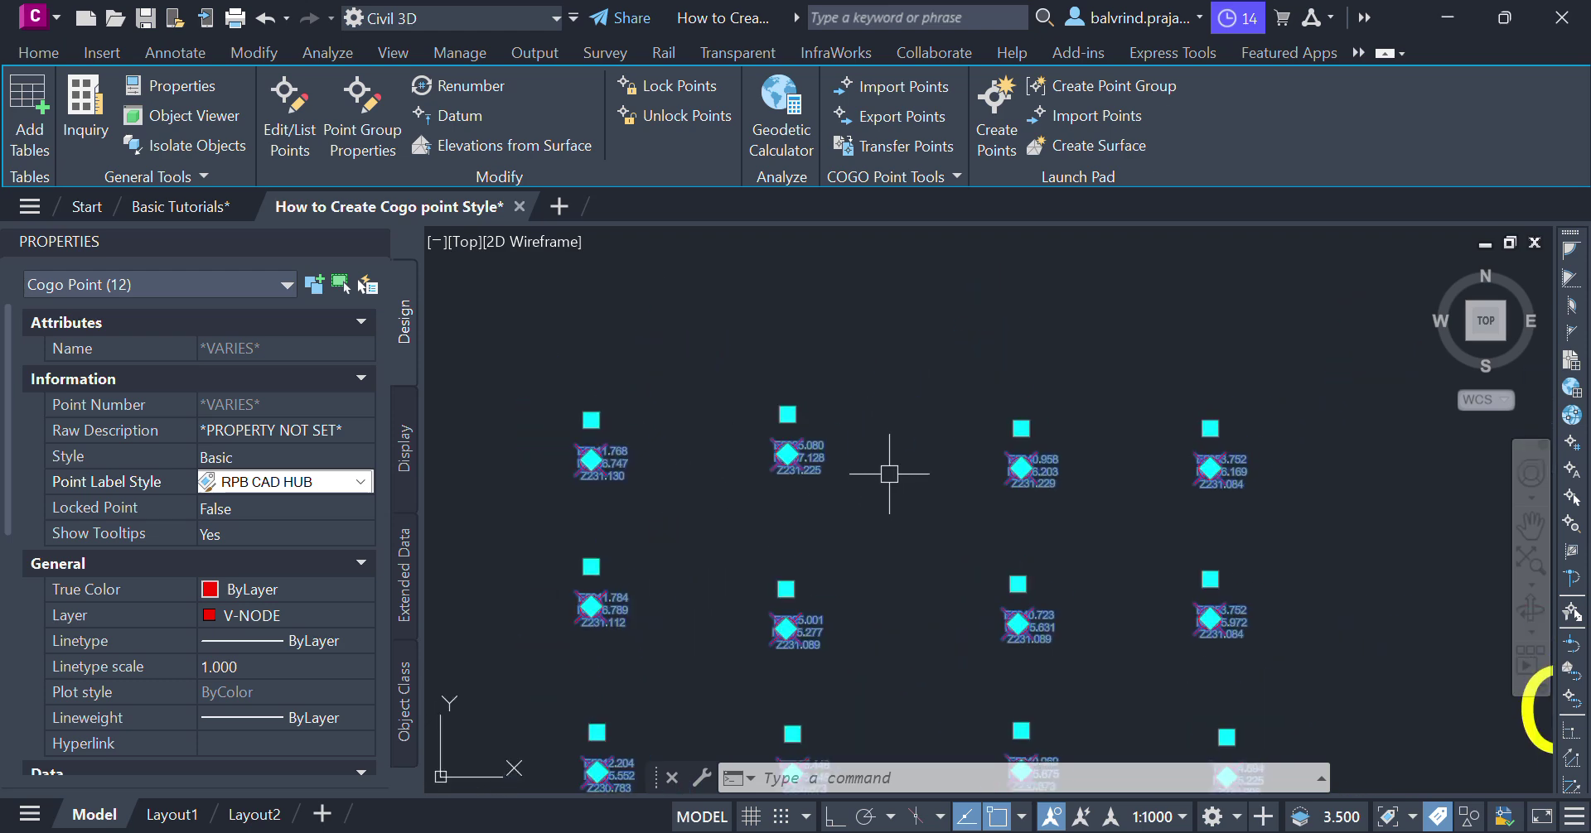
{"action": "left_click", "coordinate": [888, 461]}
{"action": "key", "text": "Escape"}
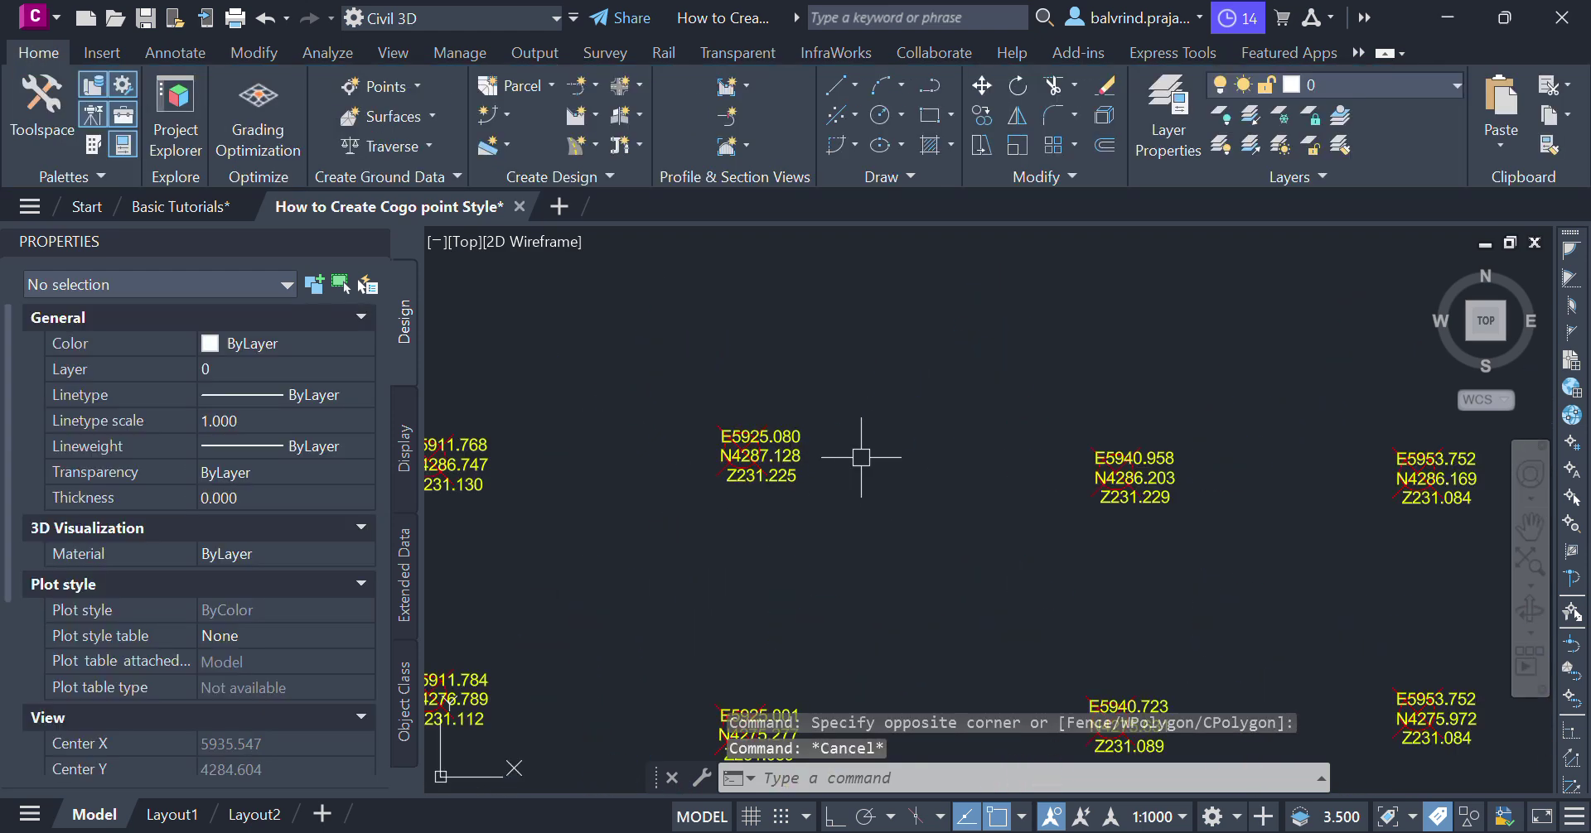
Run PTYPE and reduce the point size in absolute units so the markers no longer crowd the labels
{"action": "type", "text": "PTYPE"}
{"action": "key", "text": "Return"}
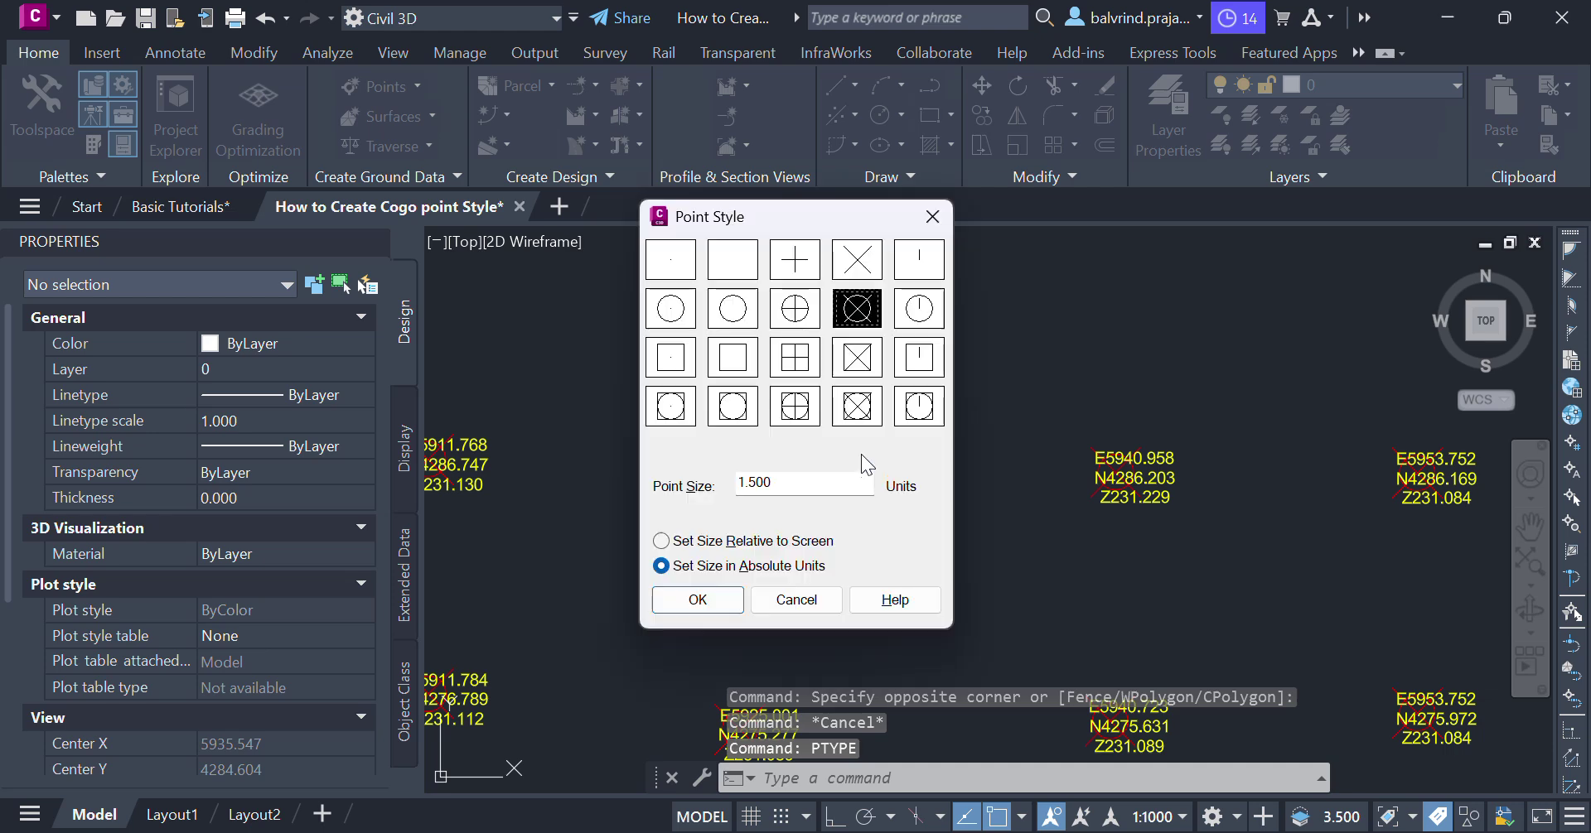
{"action": "left_click_drag", "start_coordinate": [821, 492], "coordinate": [710, 497]}
{"action": "key", "text": "BackSpace"}
{"action": "type", "text": "4"}
{"action": "key", "text": "Return"}
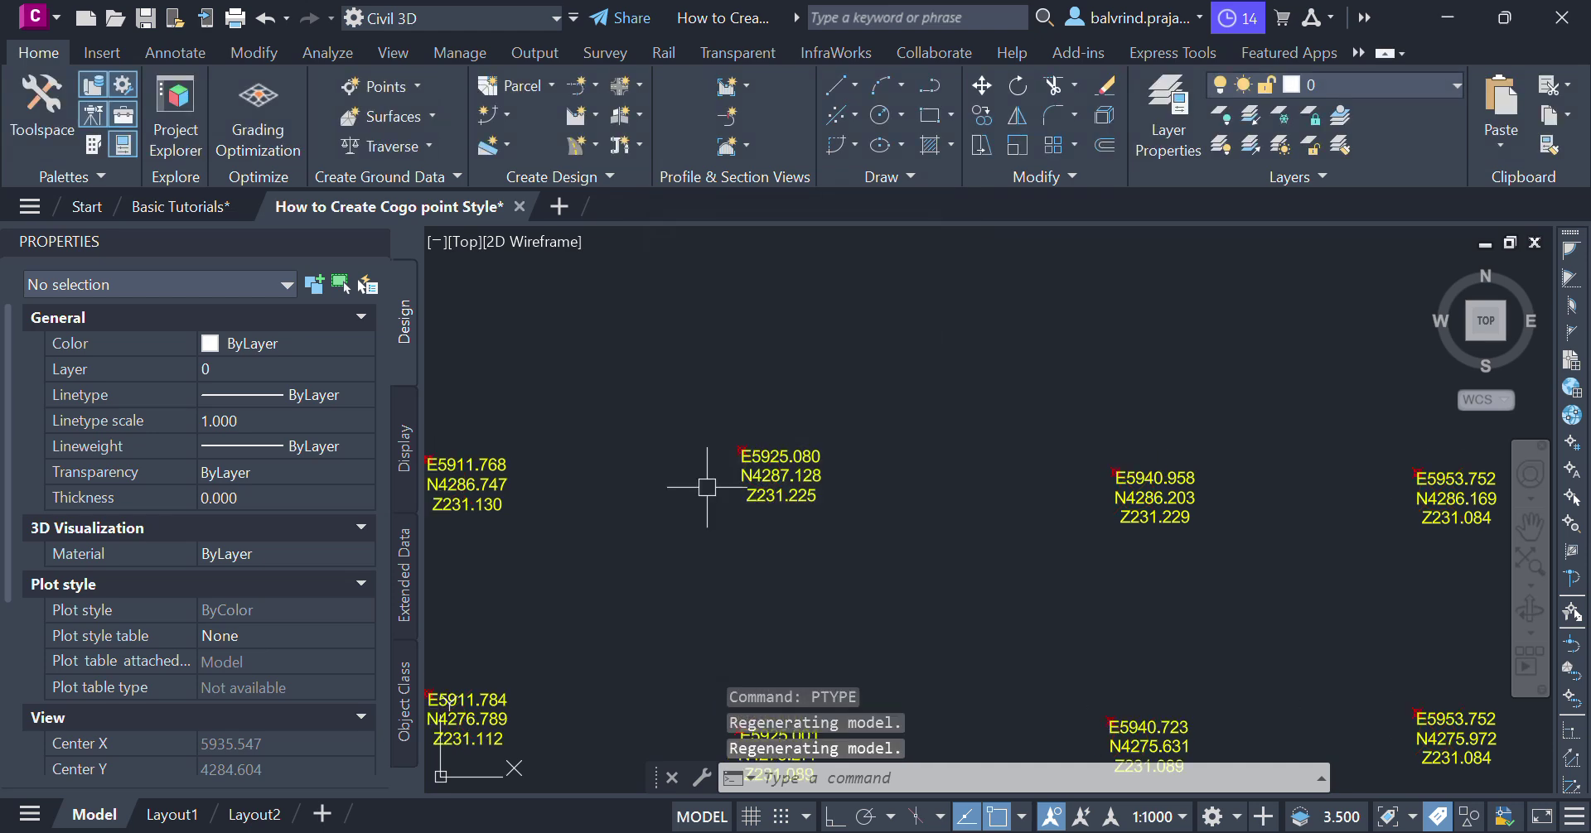
Examine the easting, northing and elevation labels across the COGO point grid, and view the whole drawing including the normal AutoCAD points
{"action": "mouse_move", "coordinate": [826, 503]}
{"action": "middle_mouse_down"}
{"action": "mouse_move", "coordinate": [1066, 463]}
{"action": "mouse_move", "coordinate": [937, 433]}
{"action": "middle_mouse_up"}
{"action": "scroll", "coordinate": [710, 432], "scroll_direction": "up", "scroll_amount": 4}
{"action": "scroll", "coordinate": [670, 416], "scroll_direction": "down", "scroll_amount": 4}
{"action": "middle_click_drag", "start_coordinate": [1279, 421], "coordinate": [1090, 510]}
{"action": "middle_click_drag", "start_coordinate": [1303, 508], "coordinate": [1251, 359]}
{"action": "scroll", "coordinate": [1263, 572], "scroll_direction": "up", "scroll_amount": 5}
{"action": "scroll", "coordinate": [1260, 586], "scroll_direction": "down", "scroll_amount": 3}
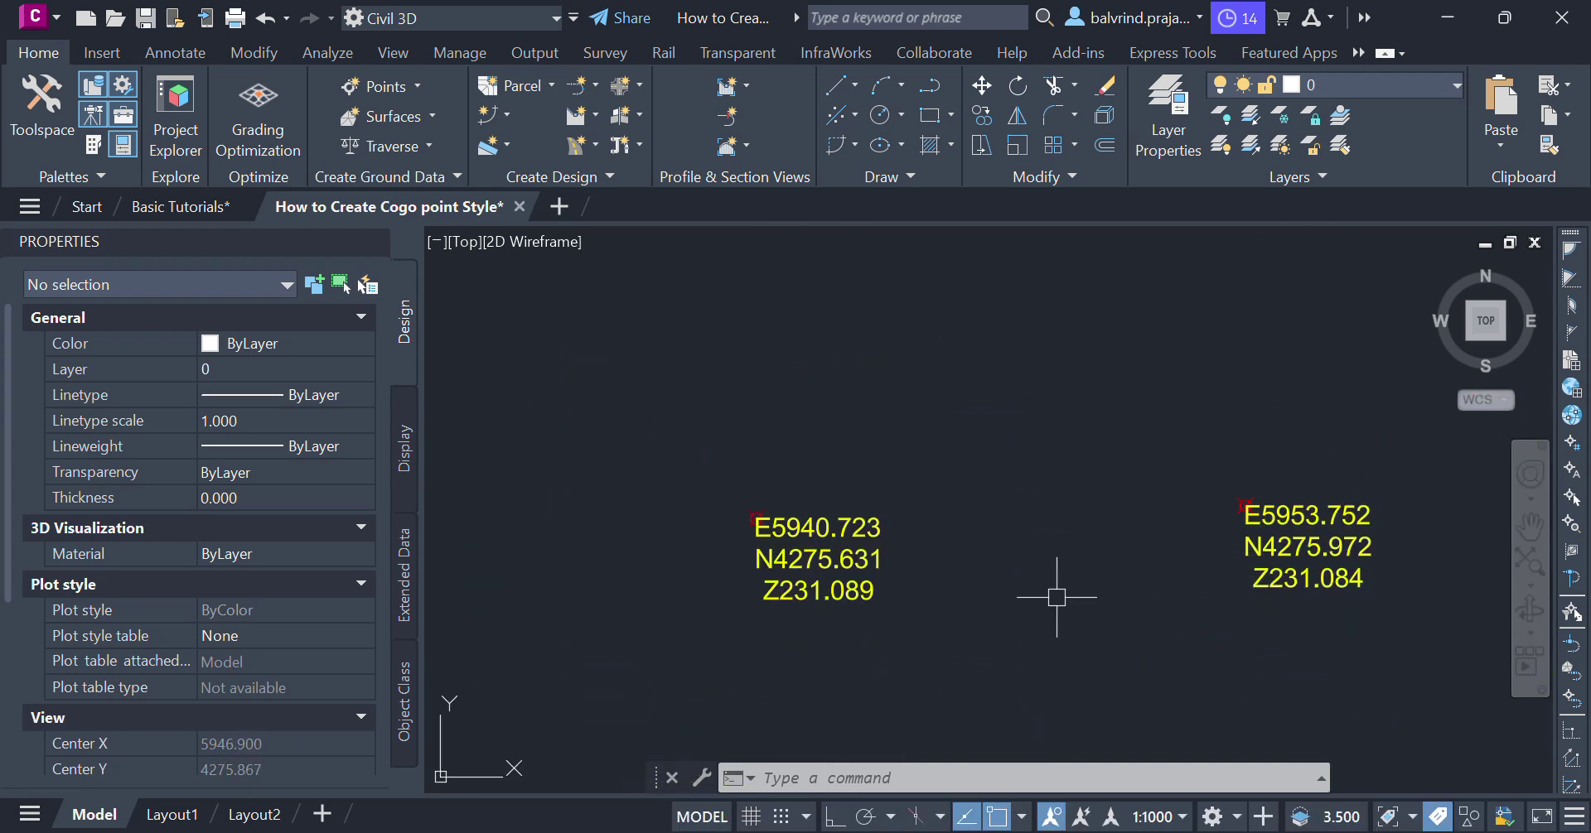
{"action": "middle_click_drag", "start_coordinate": [1055, 596], "coordinate": [1327, 593]}
{"action": "middle_click_drag", "start_coordinate": [805, 621], "coordinate": [1274, 624]}
{"action": "scroll", "coordinate": [870, 557], "scroll_direction": "down", "scroll_amount": 2}
{"action": "middle_click_drag", "start_coordinate": [759, 467], "coordinate": [771, 578]}
{"action": "scroll", "coordinate": [769, 501], "scroll_direction": "down", "scroll_amount": 4}
{"action": "mouse_move", "coordinate": [872, 568]}
{"action": "middle_mouse_down"}
{"action": "mouse_move", "coordinate": [828, 508]}
{"action": "mouse_move", "coordinate": [815, 530]}
{"action": "middle_mouse_up"}
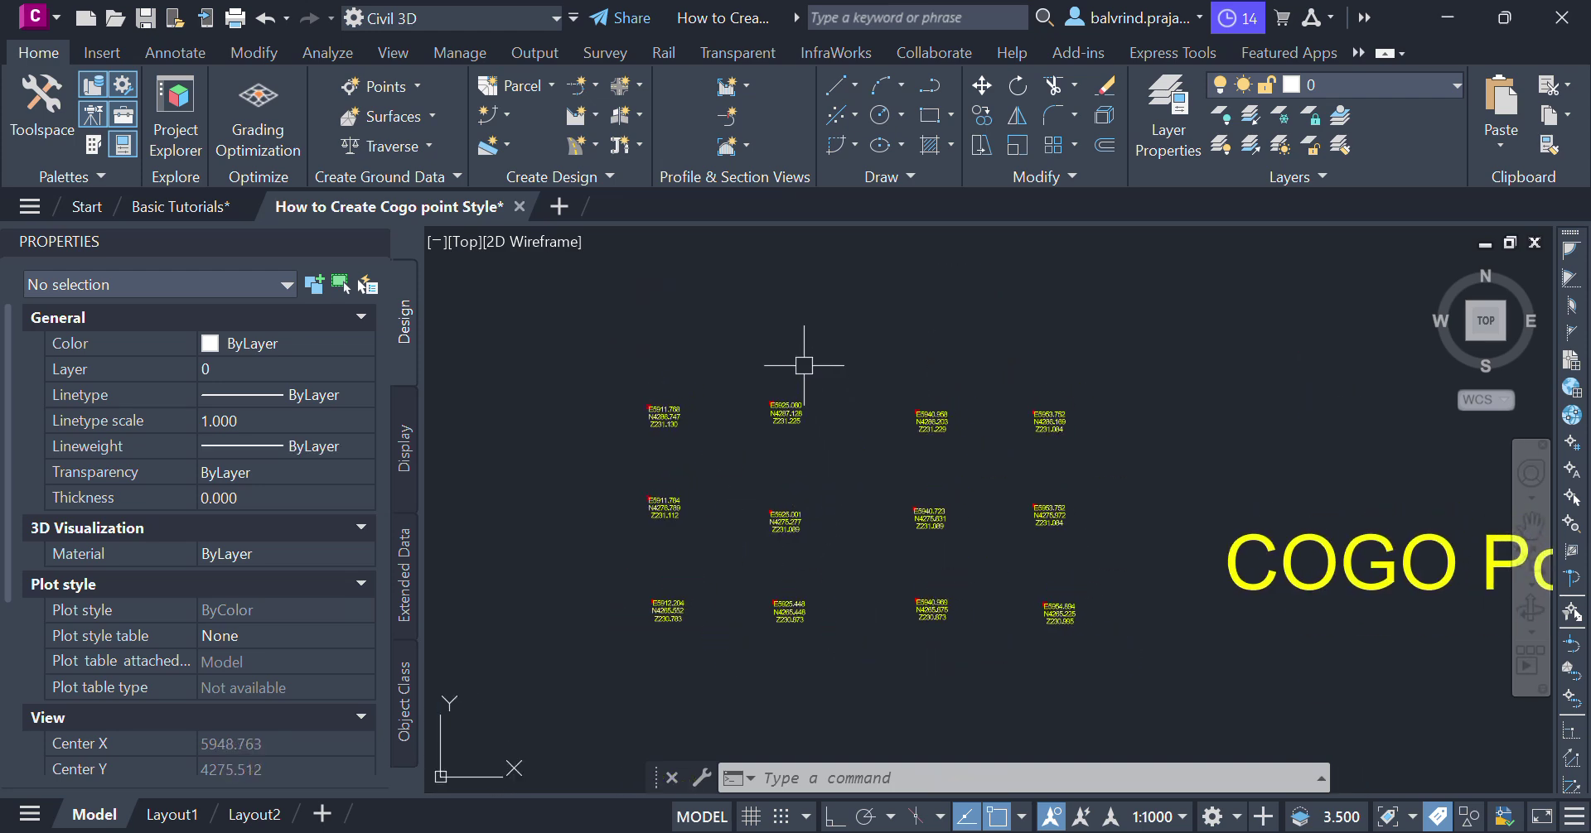
{"action": "scroll", "coordinate": [941, 461], "scroll_direction": "down", "scroll_amount": 4}
{"action": "scroll", "coordinate": [912, 538], "scroll_direction": "up", "scroll_amount": 6}
{"action": "mouse_move", "coordinate": [1072, 434]}
{"action": "middle_mouse_down"}
{"action": "mouse_move", "coordinate": [991, 476]}
{"action": "mouse_move", "coordinate": [983, 561]}
{"action": "middle_mouse_up"}
{"action": "scroll", "coordinate": [974, 381], "scroll_direction": "down", "scroll_amount": 4}
{"action": "scroll", "coordinate": [1077, 319], "scroll_direction": "up", "scroll_amount": 1}
{"action": "middle_click_drag", "start_coordinate": [1041, 388], "coordinate": [1025, 401]}
{"action": "middle_click_drag", "start_coordinate": [1040, 542], "coordinate": [1027, 519]}
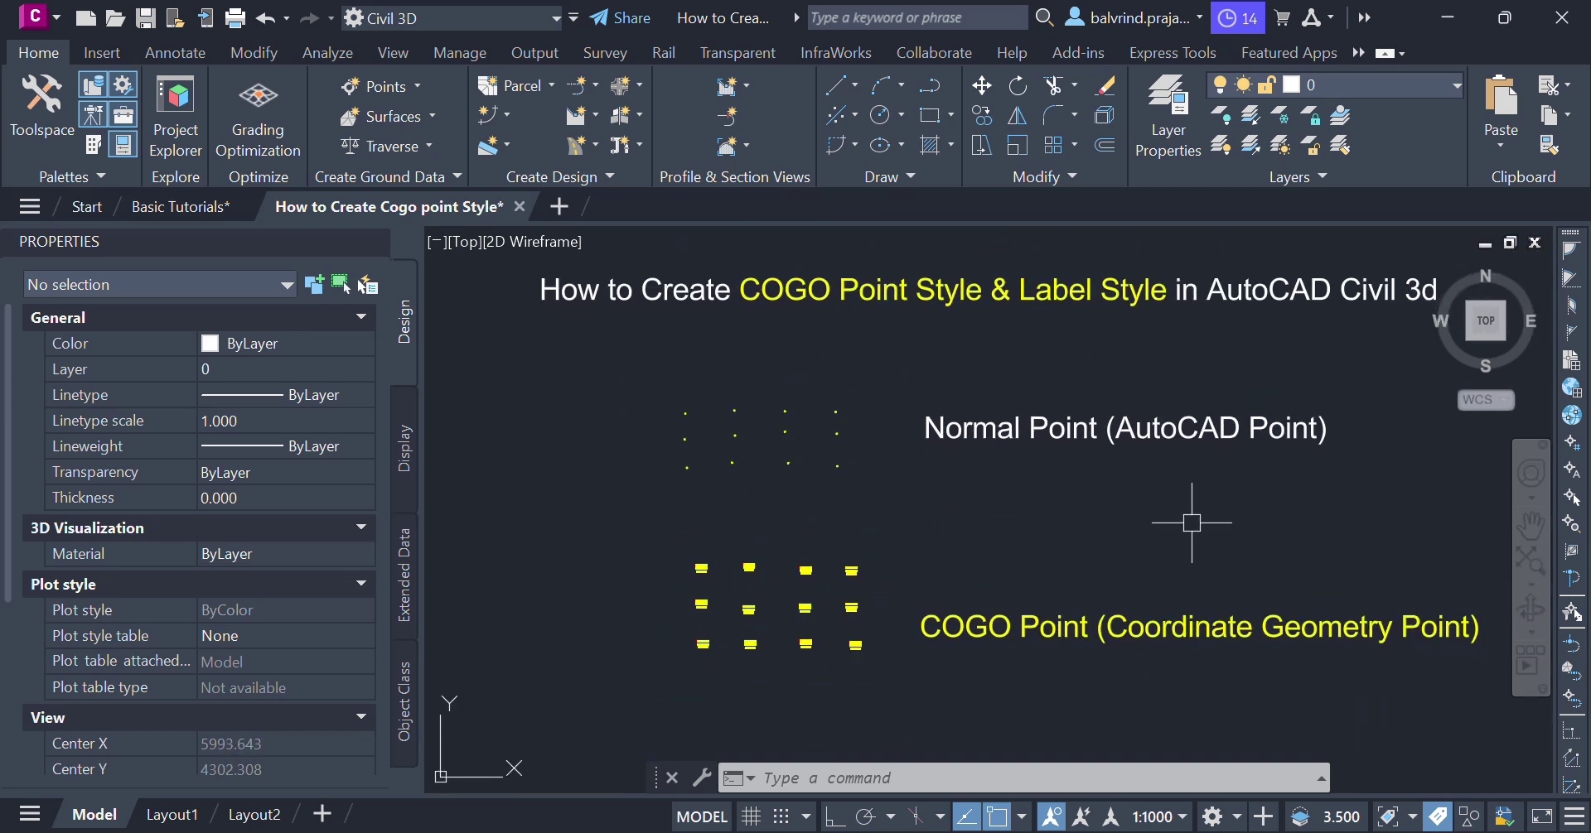